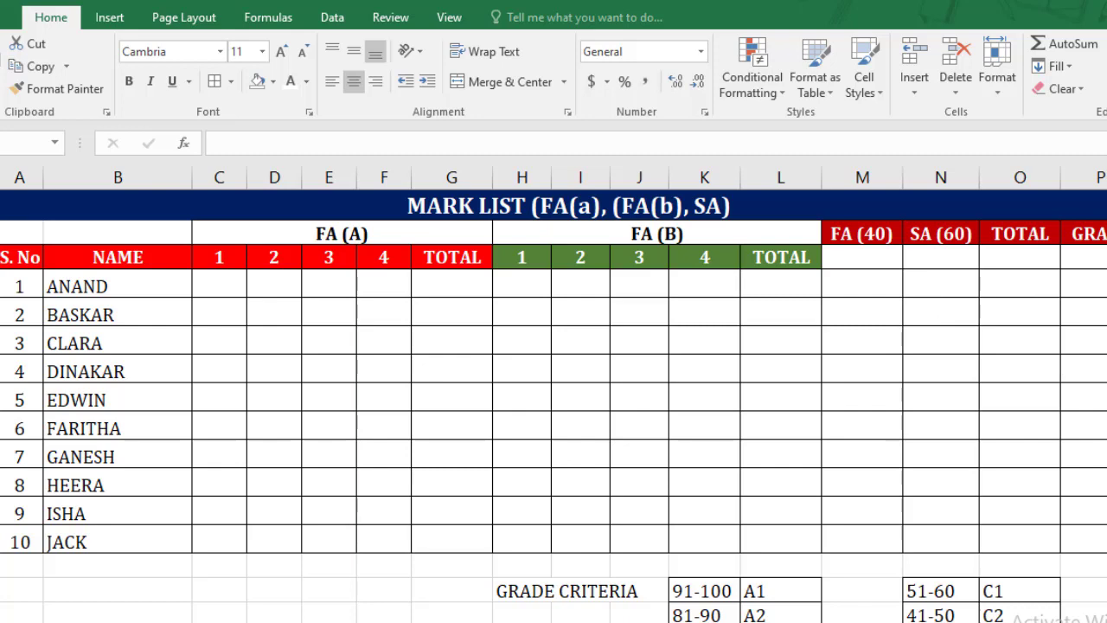
- Enter ANAND's FA (A) marks 8, 7, 5 and 9 in C4:F4
{"action": "left_click", "coordinate": [216, 287]}
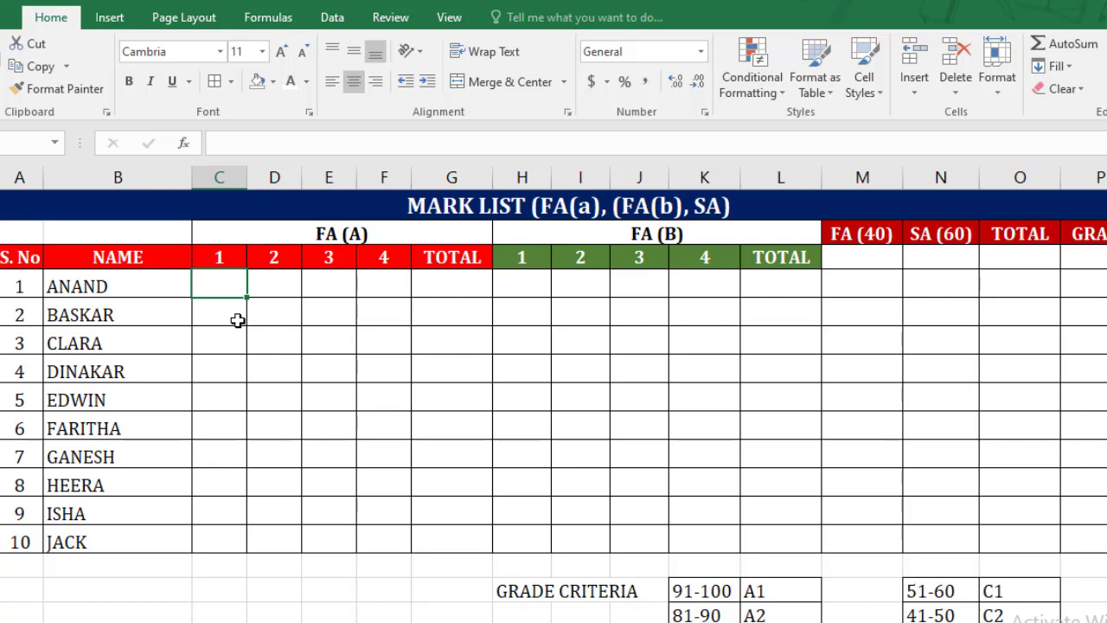
{"action": "type", "text": "8"}
{"action": "key", "text": "Tab"}
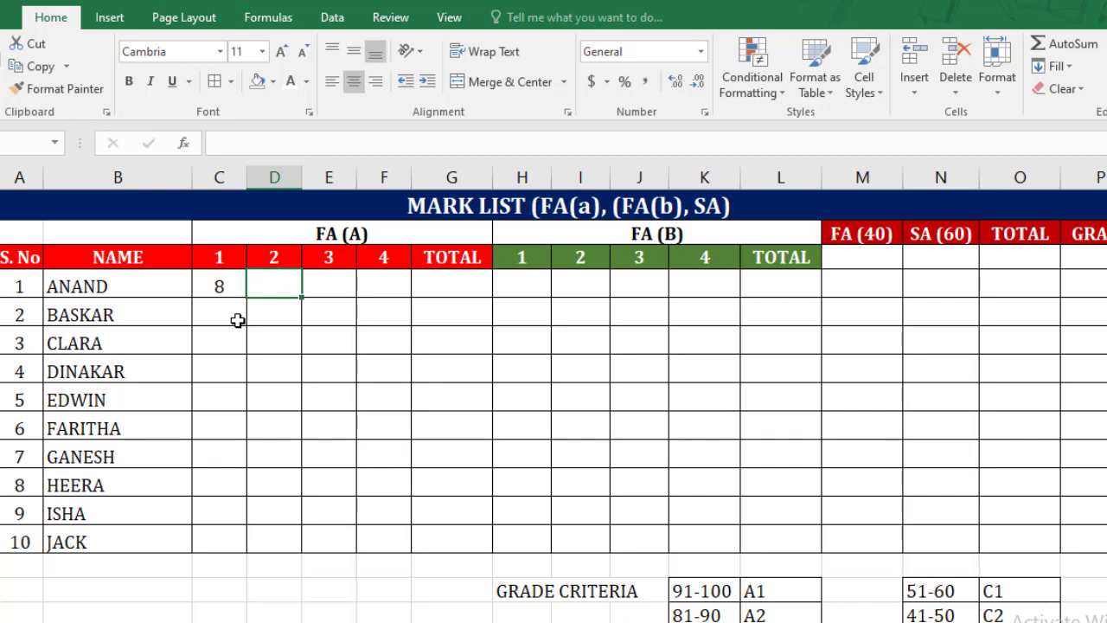
{"action": "type", "text": "7"}
{"action": "key", "text": "Tab"}
{"action": "type", "text": "5"}
{"action": "key", "text": "Tab"}
{"action": "type", "text": "9"}
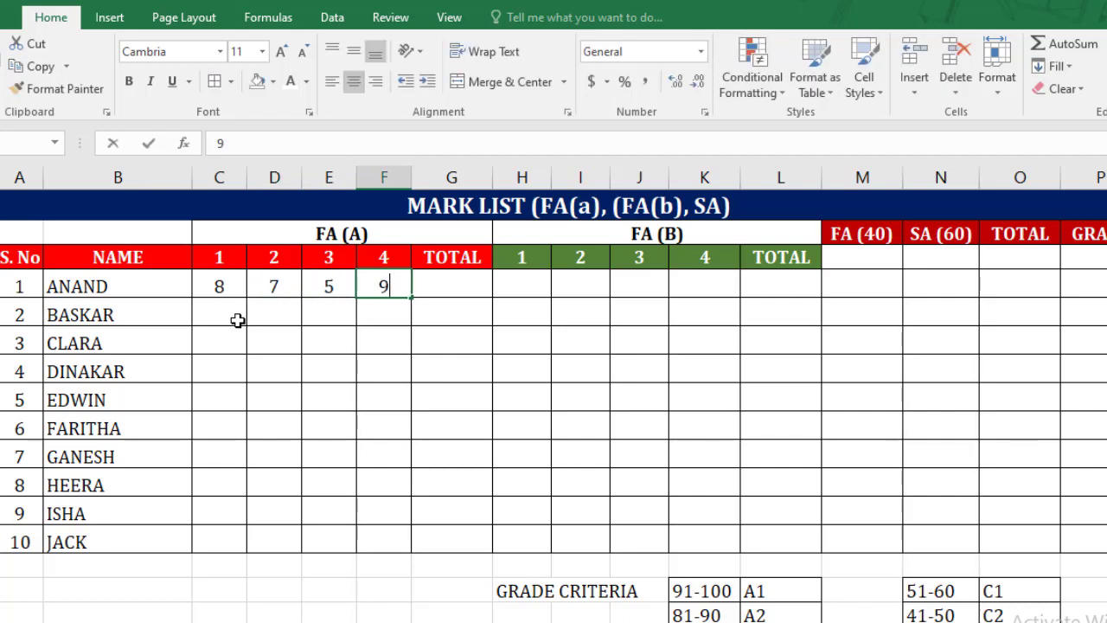
{"action": "key", "text": "Tab"}
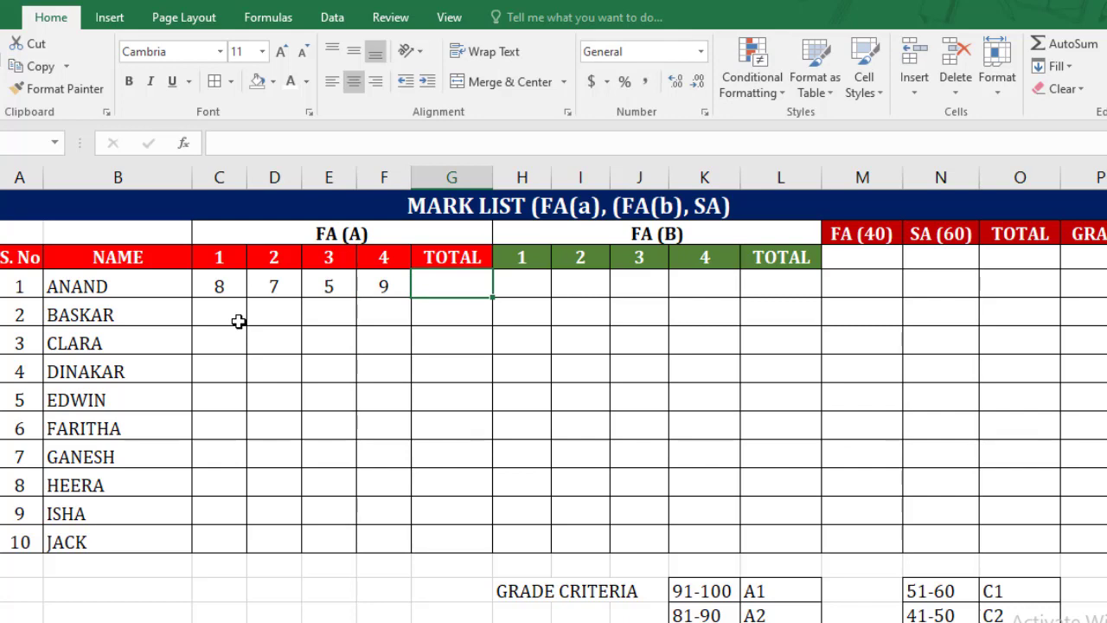
- Enter BASKAR's FA (A) marks 5, 6, 7 and 5 in row 5
{"action": "left_click", "coordinate": [227, 313]}
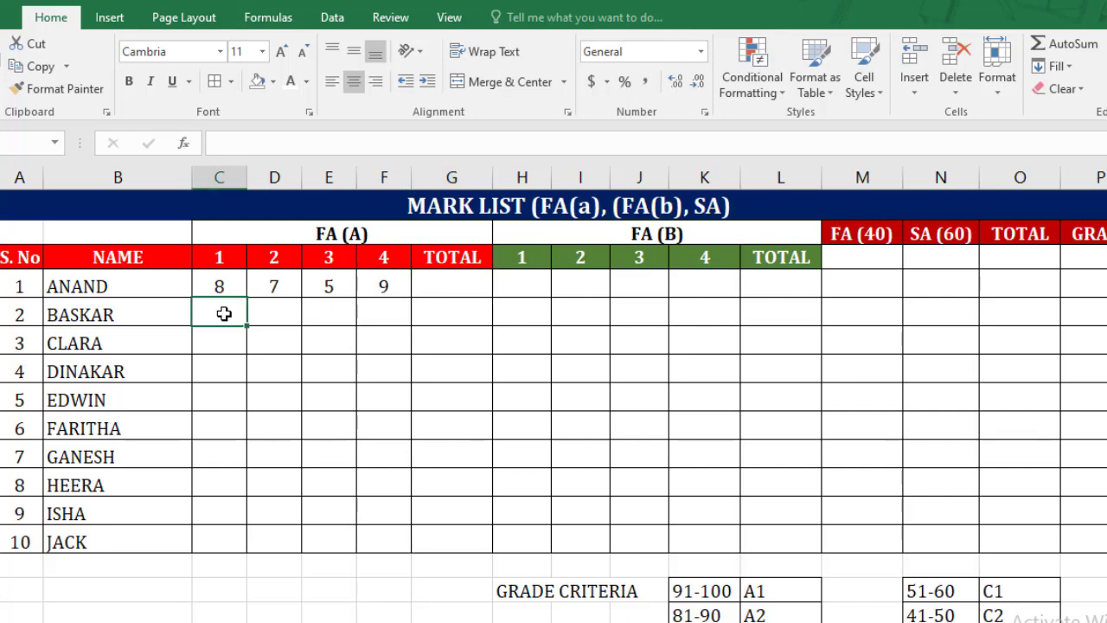
{"action": "type", "text": "5"}
{"action": "key", "text": "Tab"}
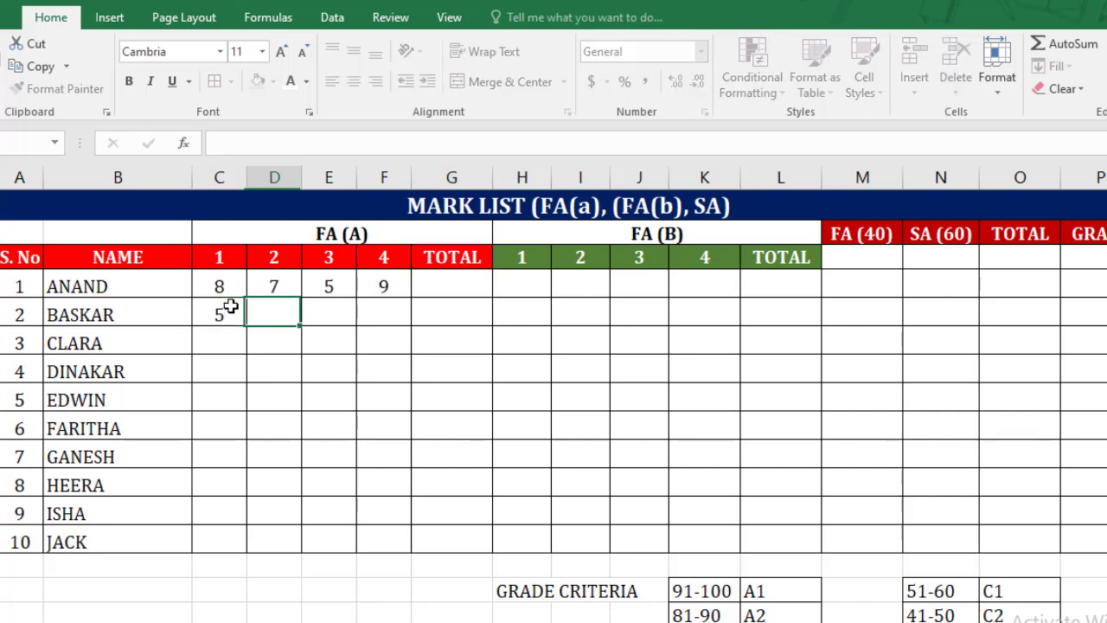
{"action": "type", "text": "6"}
{"action": "key", "text": "Tab"}
{"action": "type", "text": "7"}
{"action": "key", "text": "Tab"}
{"action": "type", "text": "5"}
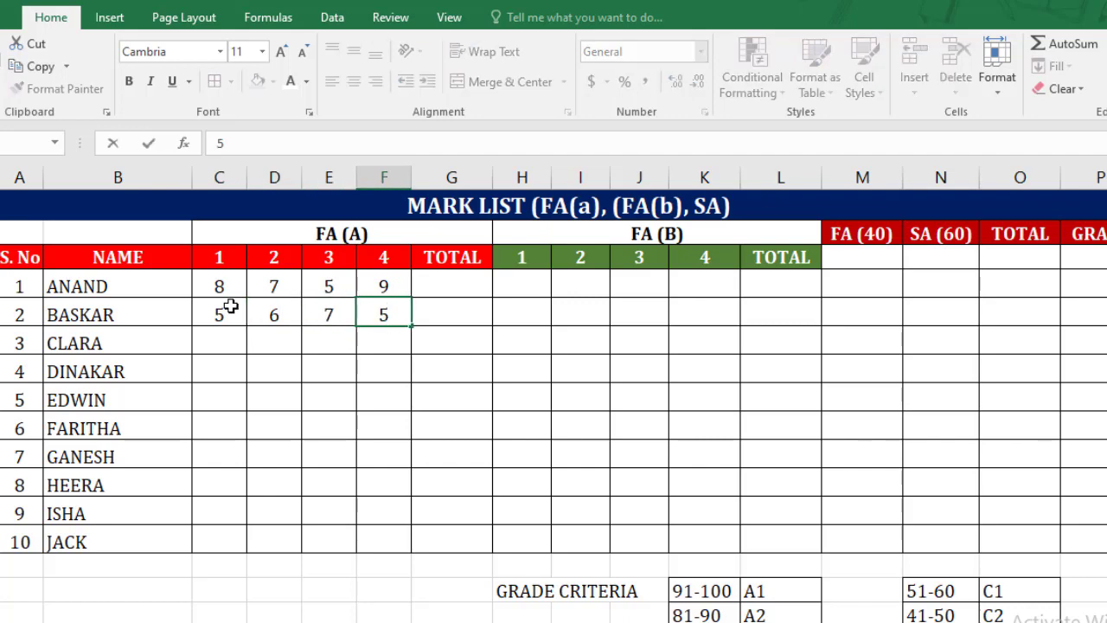
{"action": "key", "text": "Down"}
- Enter CLARA's marks 8, 9, 7, 5 and DINAKAR's 8, 5, 6, 7, then start a formula in G4
{"action": "key", "text": "Left"}
{"action": "key", "text": "Left"}
{"action": "key", "text": "Left"}
{"action": "type", "text": "8"}
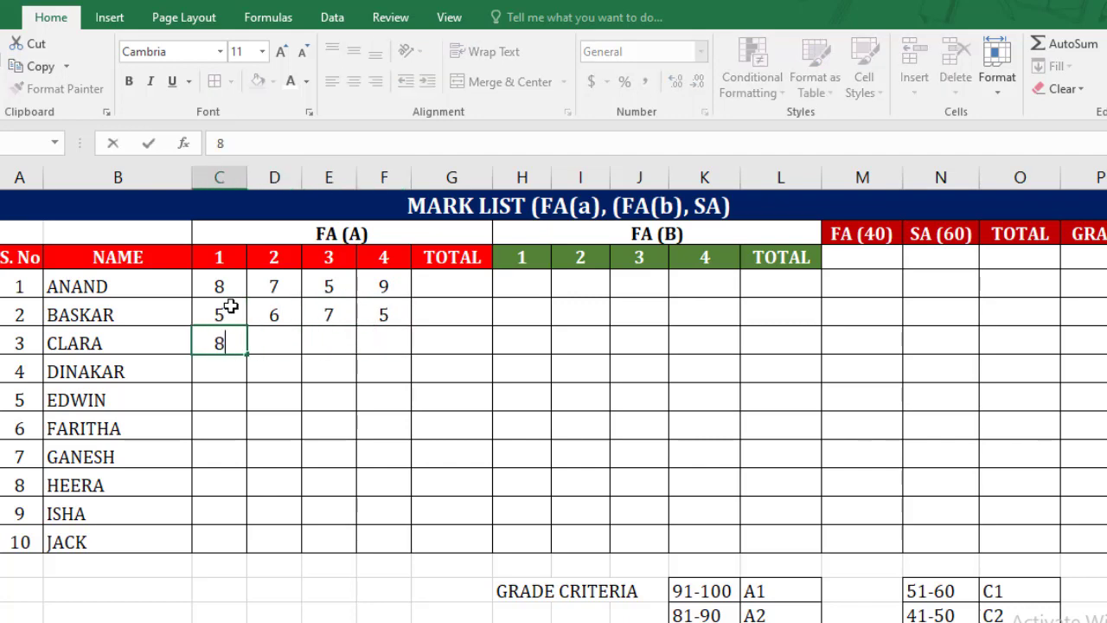
{"action": "type", "text": "\t9\t7\t5 8\t5\t6\t7"}
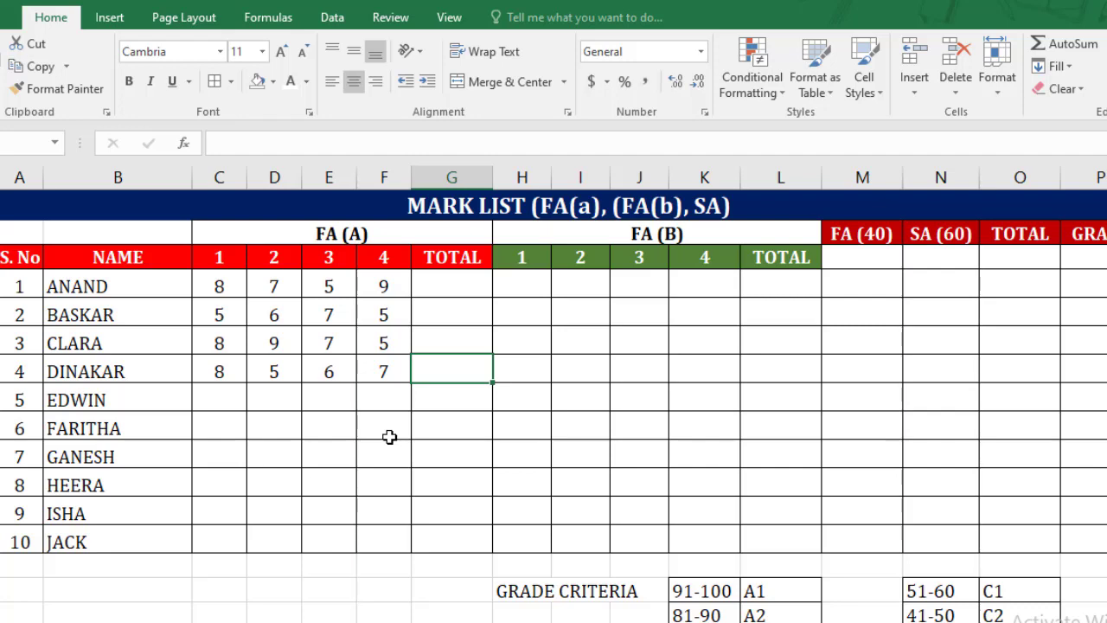
{"action": "left_click", "coordinate": [463, 287]}
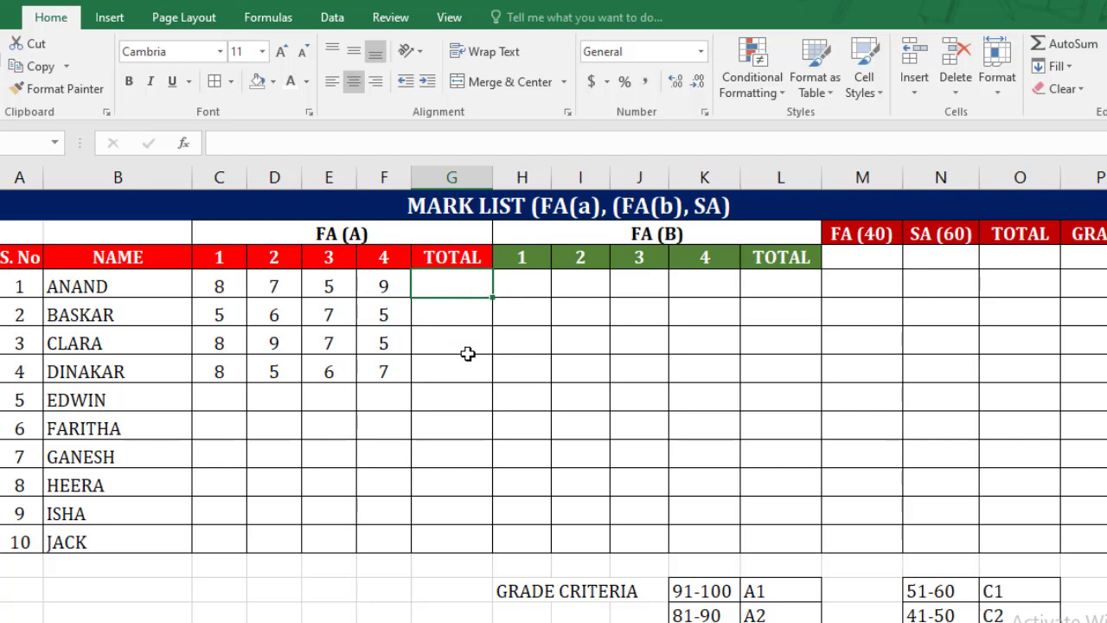
{"action": "type", "text": "="}
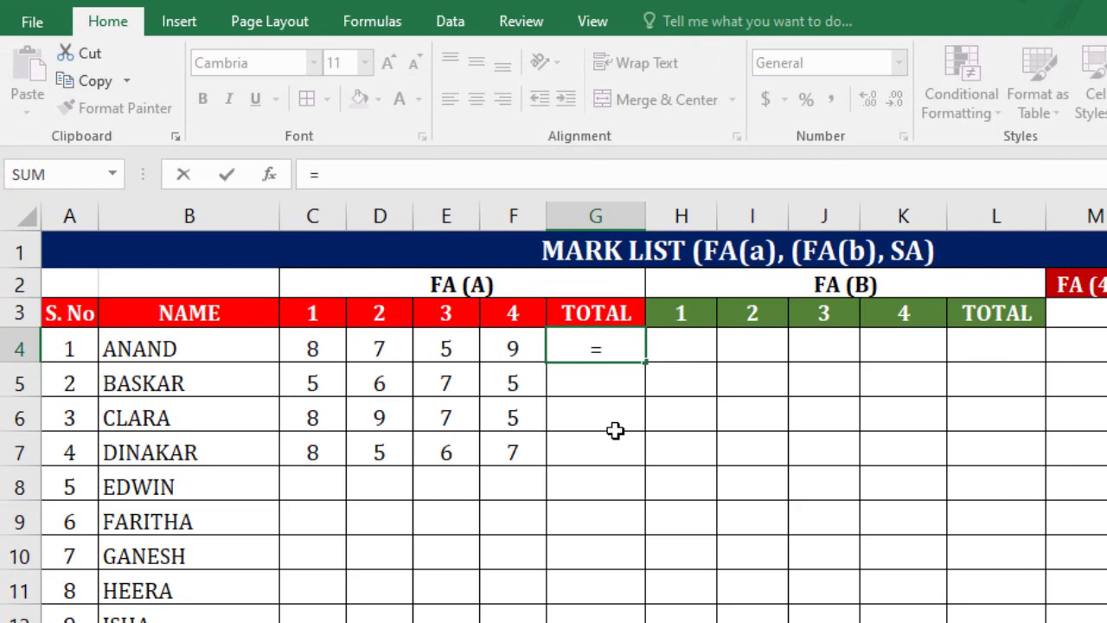
- Build the partial formula =SUM(LARGE( in G4, deleting the stray 9
{"action": "type", "text": "SUM"}
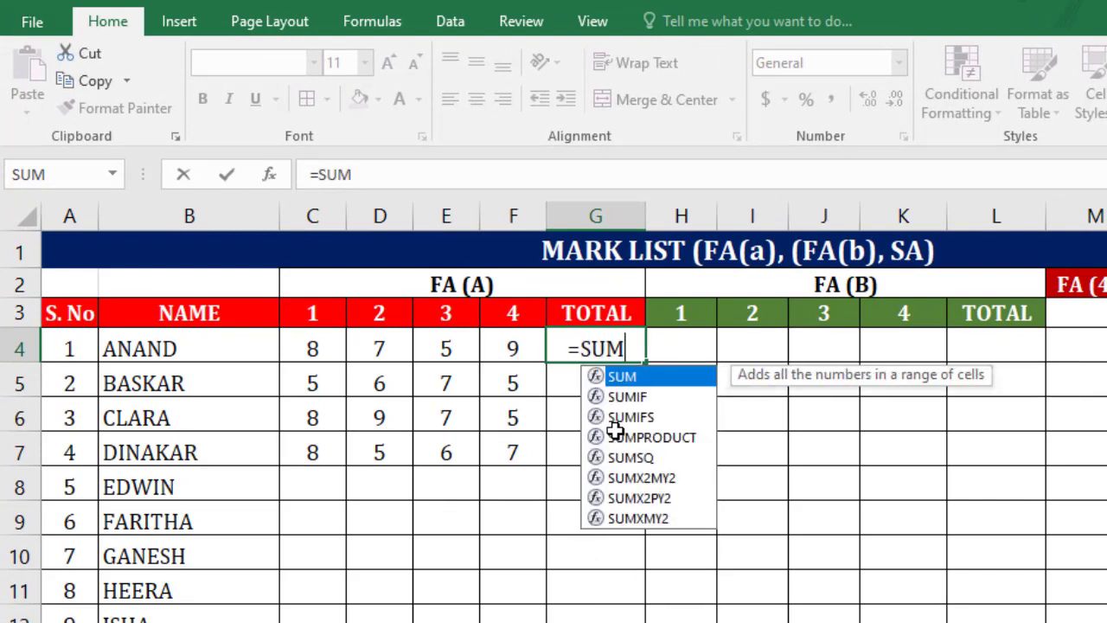
{"action": "type", "text": "("}
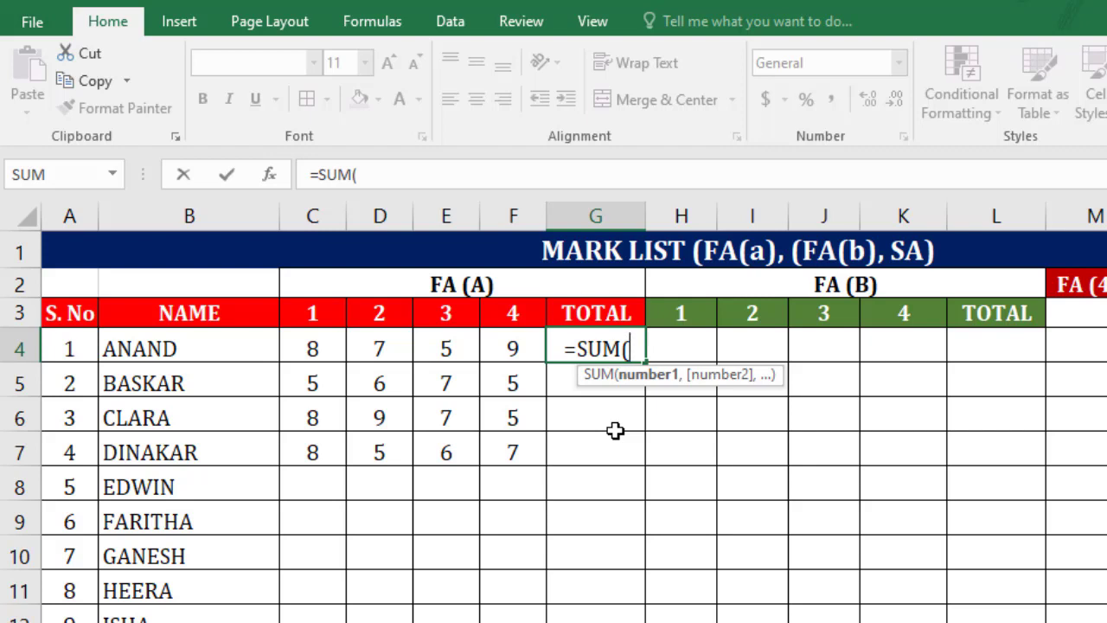
{"action": "type", "text": "LA"}
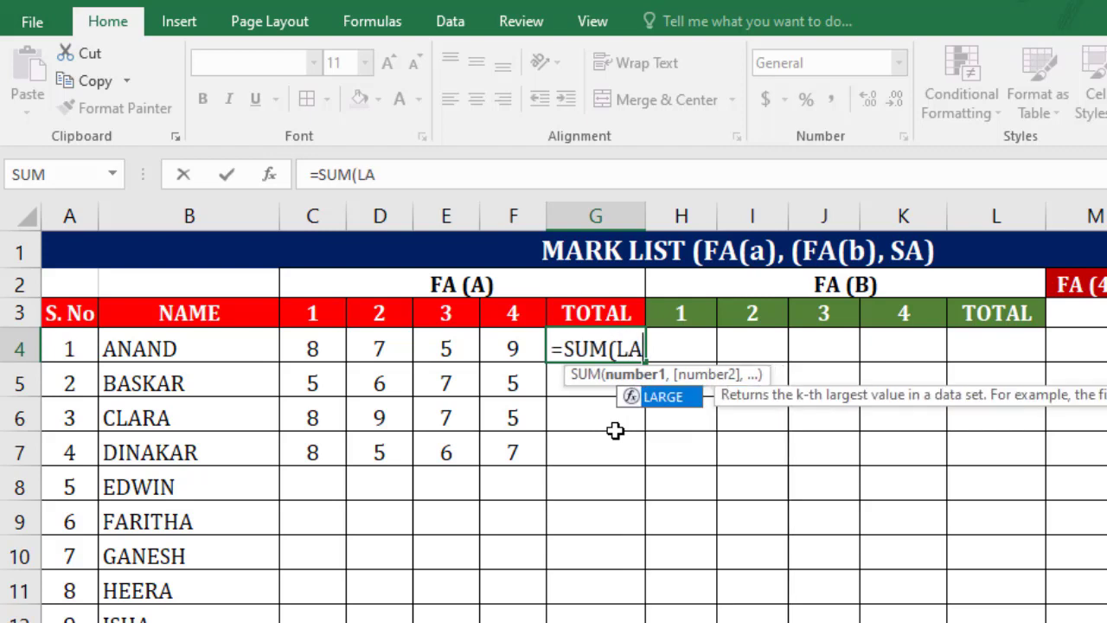
{"action": "type", "text": "RGE"}
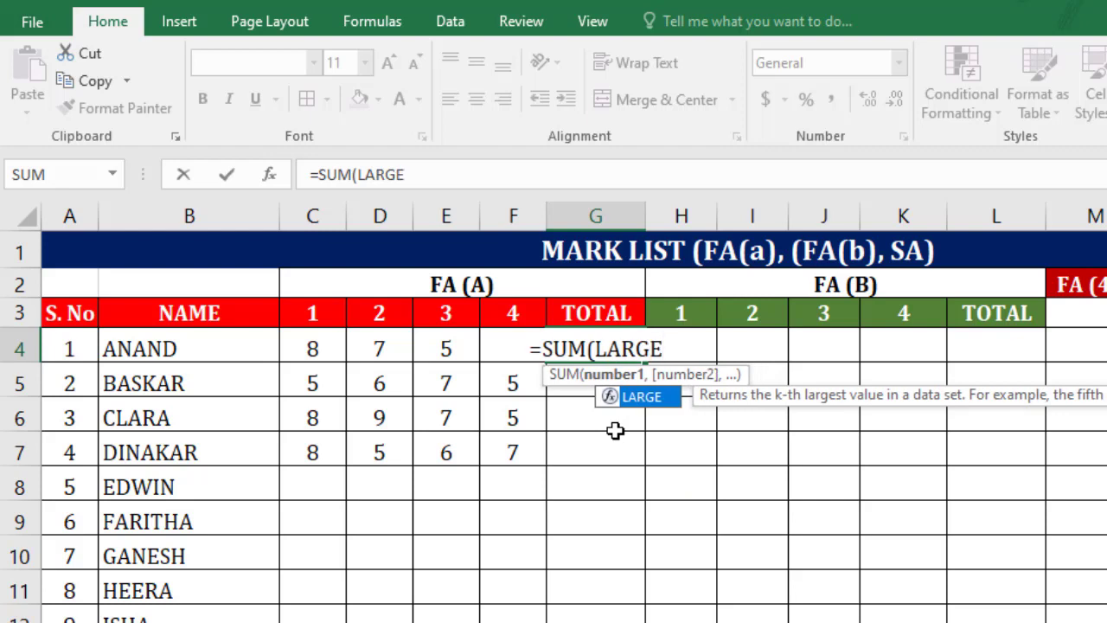
{"action": "type", "text": "9"}
{"action": "key", "text": "BackSpace"}
{"action": "type", "text": "("}
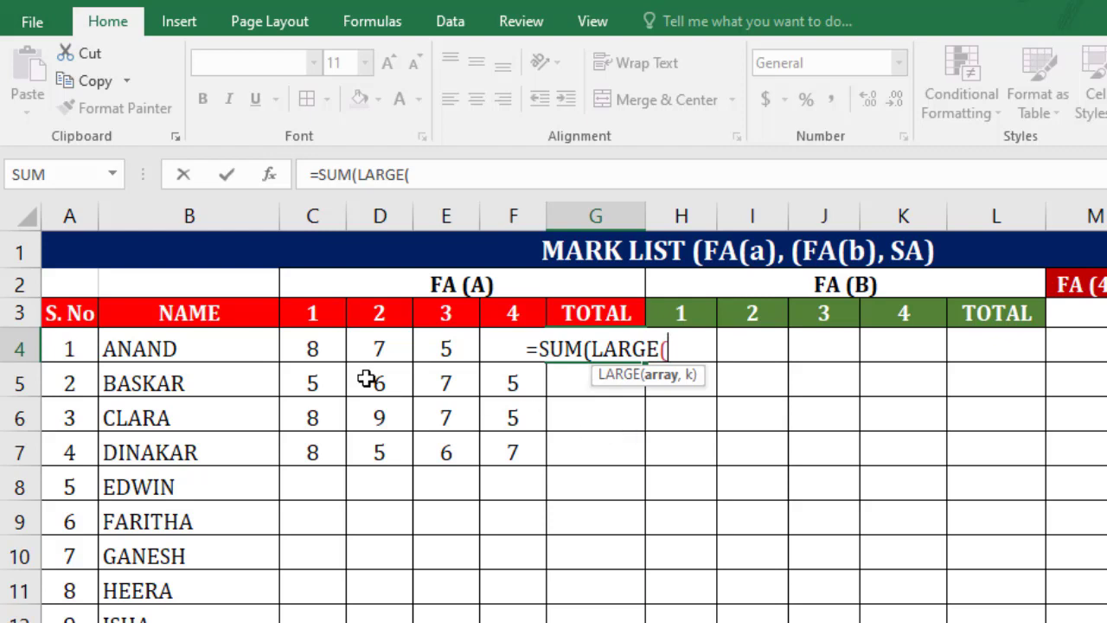
- Complete G4 as =SUM(LARGE(C4:F4,{1,2})) so ANAND's FA (A) total shows 17
{"action": "left_click", "coordinate": [327, 349]}
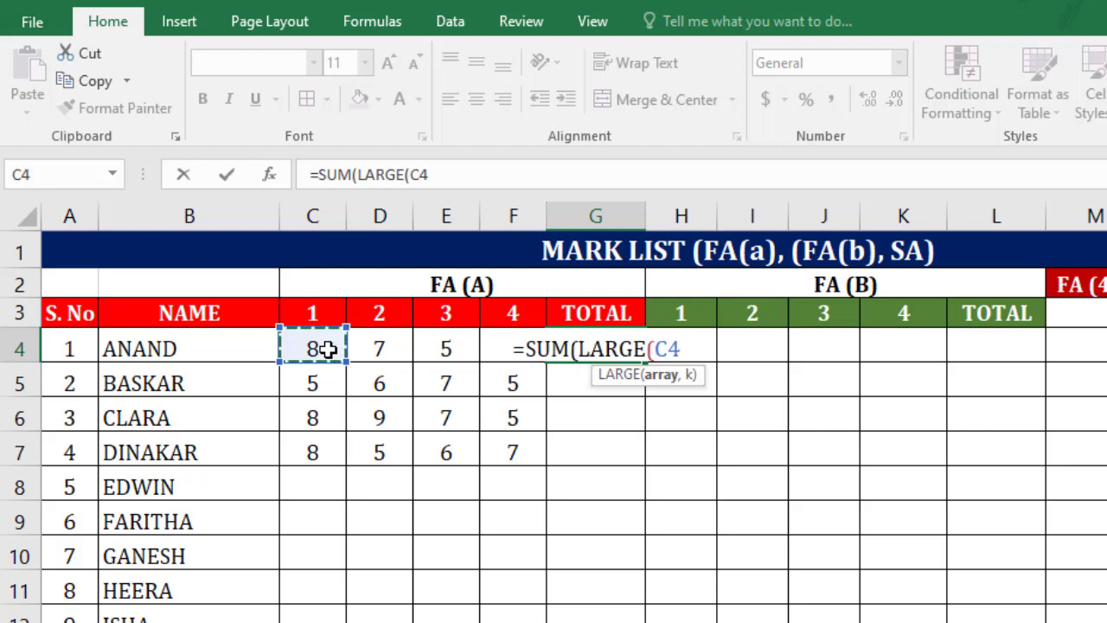
{"action": "left_click_drag", "start_coordinate": [329, 348], "coordinate": [502, 348]}
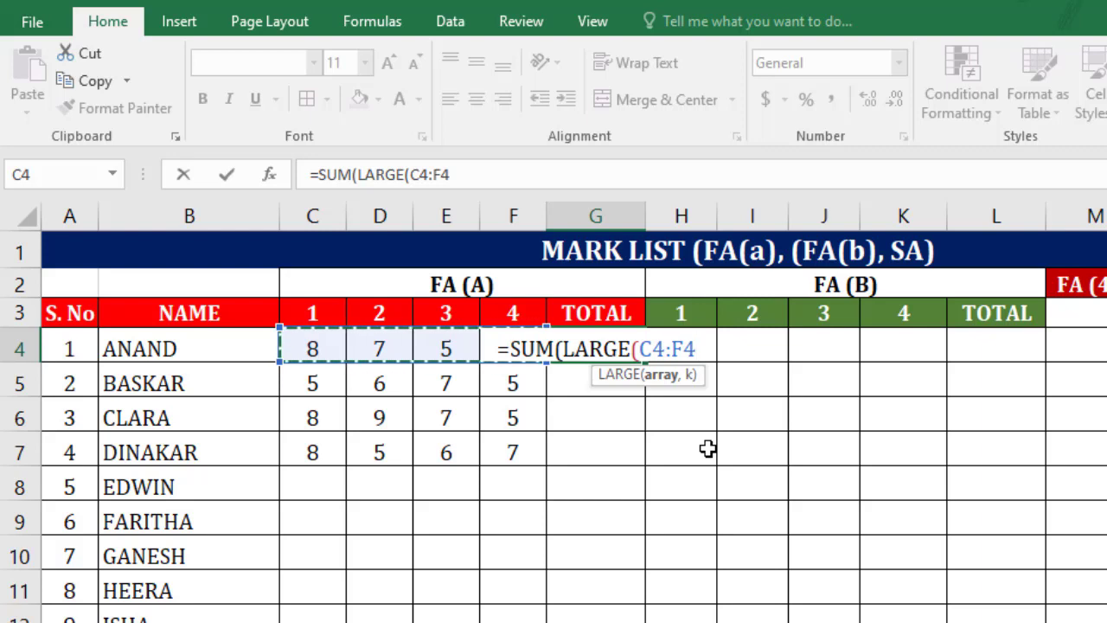
{"action": "type", "text": ","}
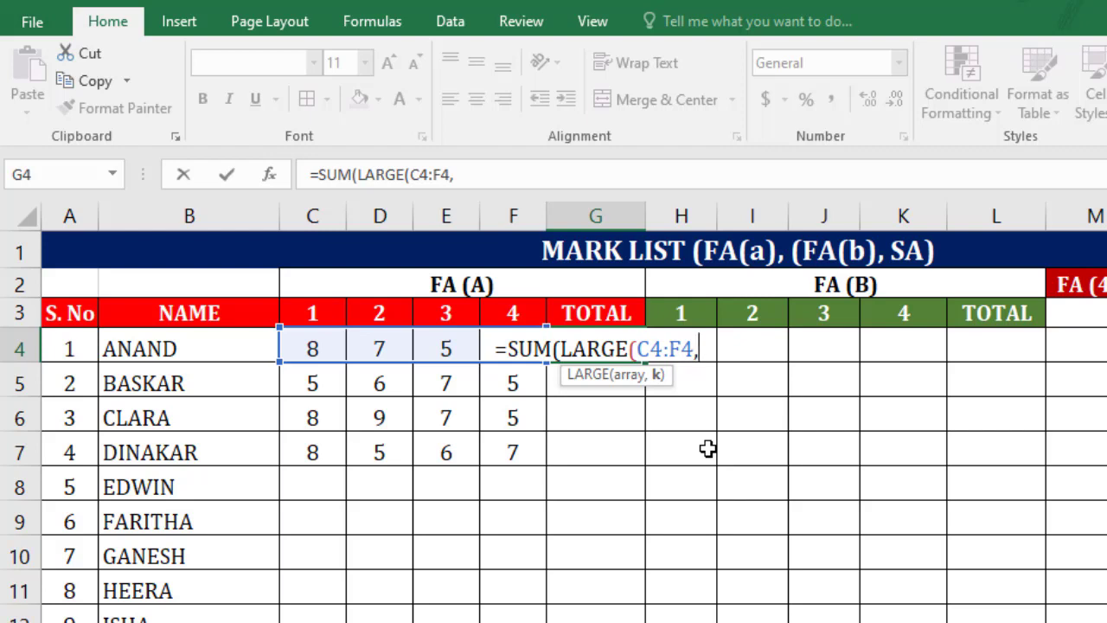
{"action": "type", "text": "{"}
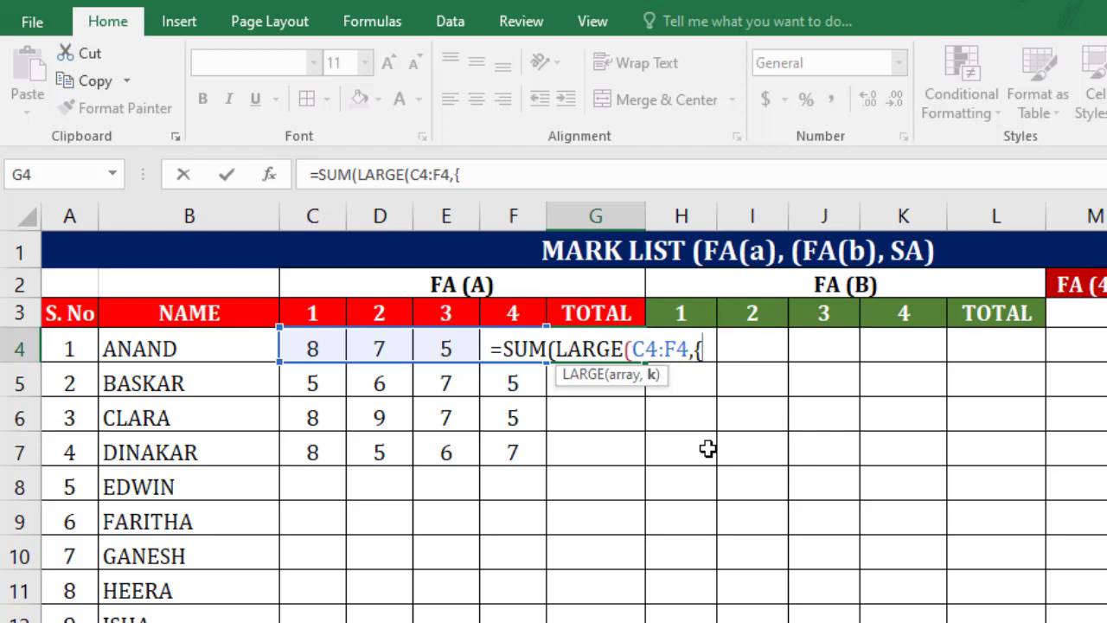
{"action": "type", "text": "1"}
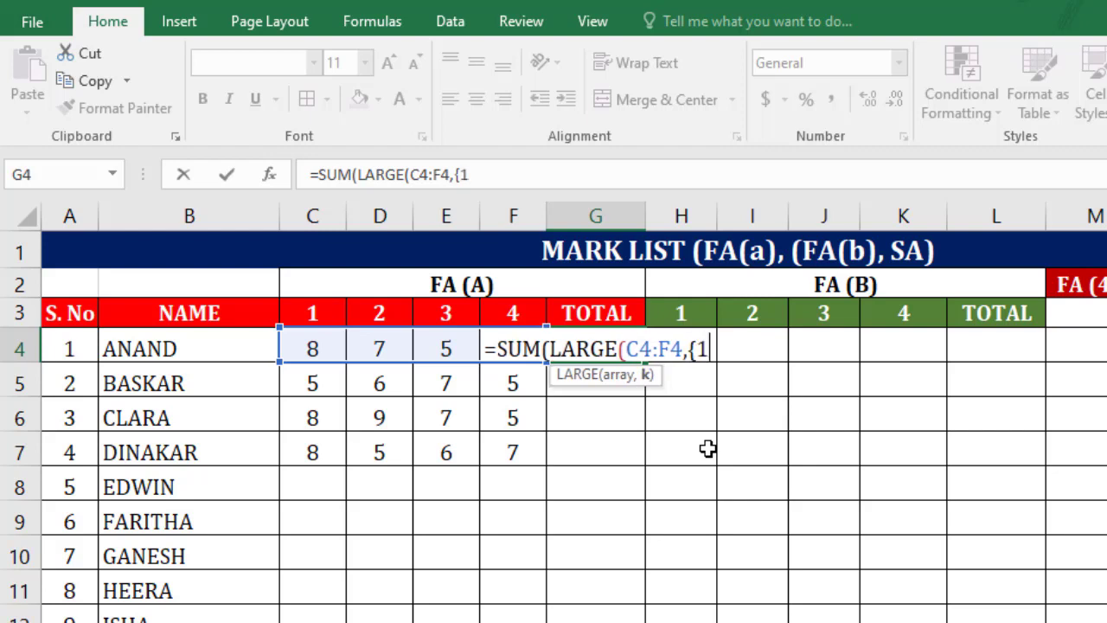
{"action": "type", "text": ","}
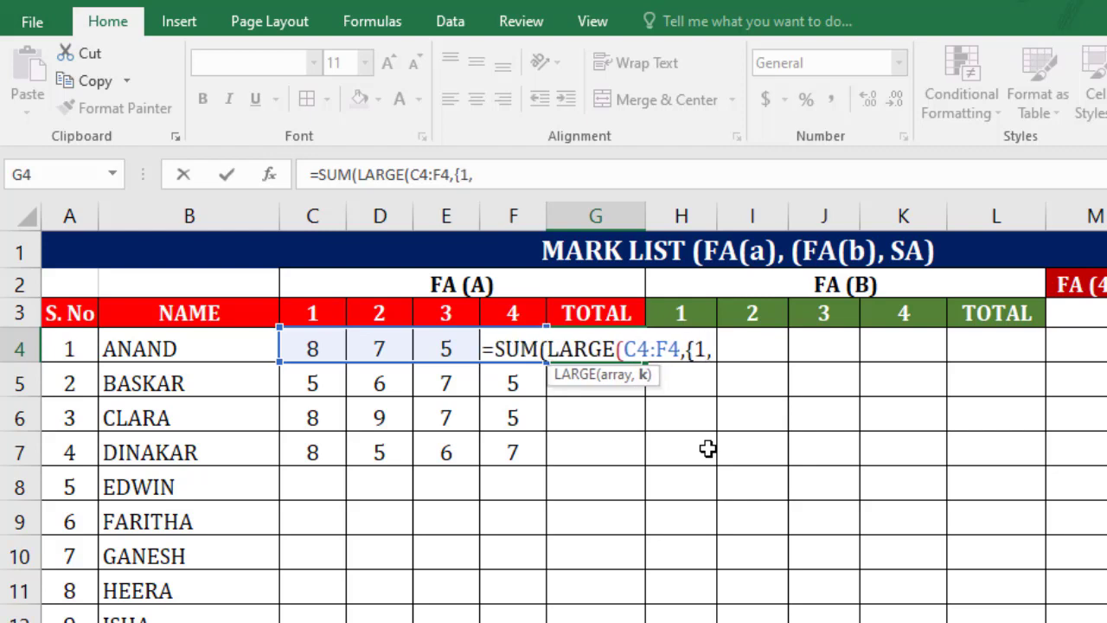
{"action": "type", "text": "2"}
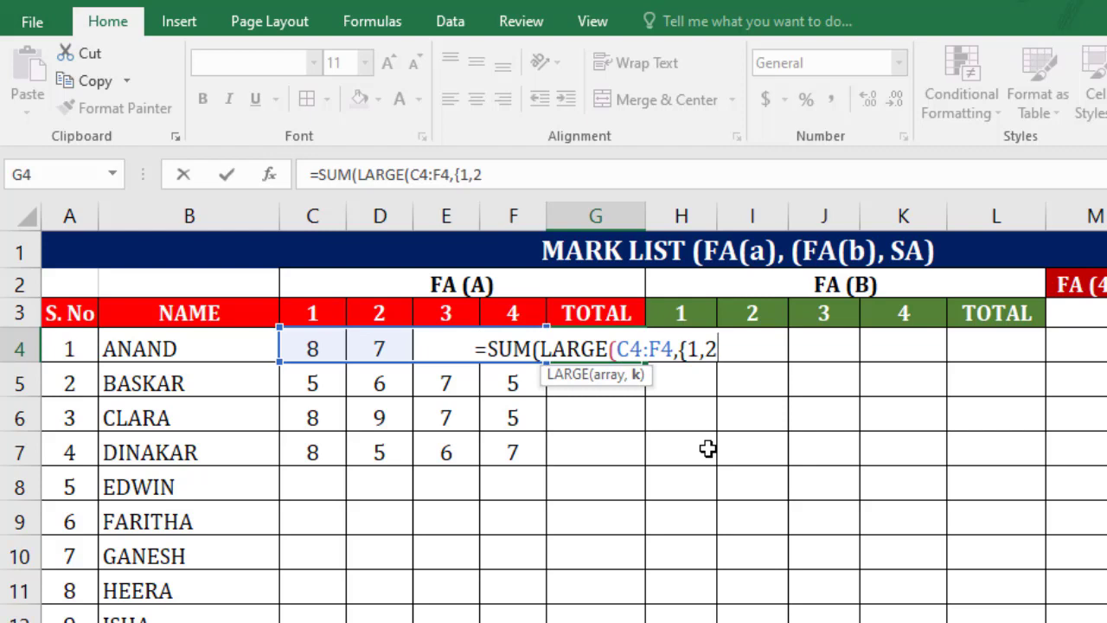
{"action": "type", "text": "}"}
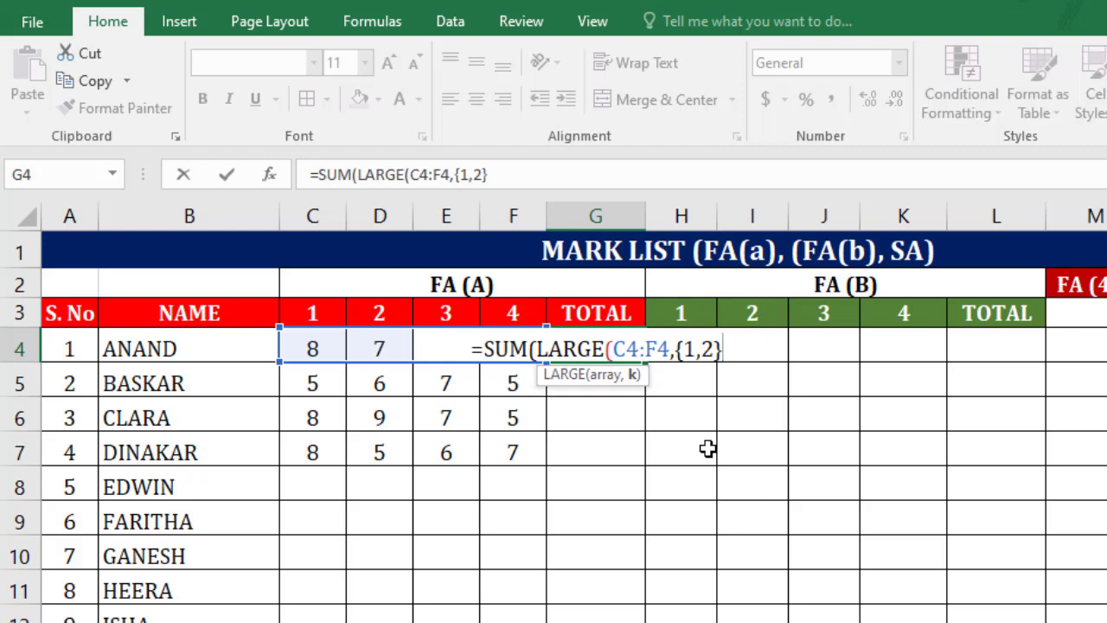
{"action": "type", "text": ")"}
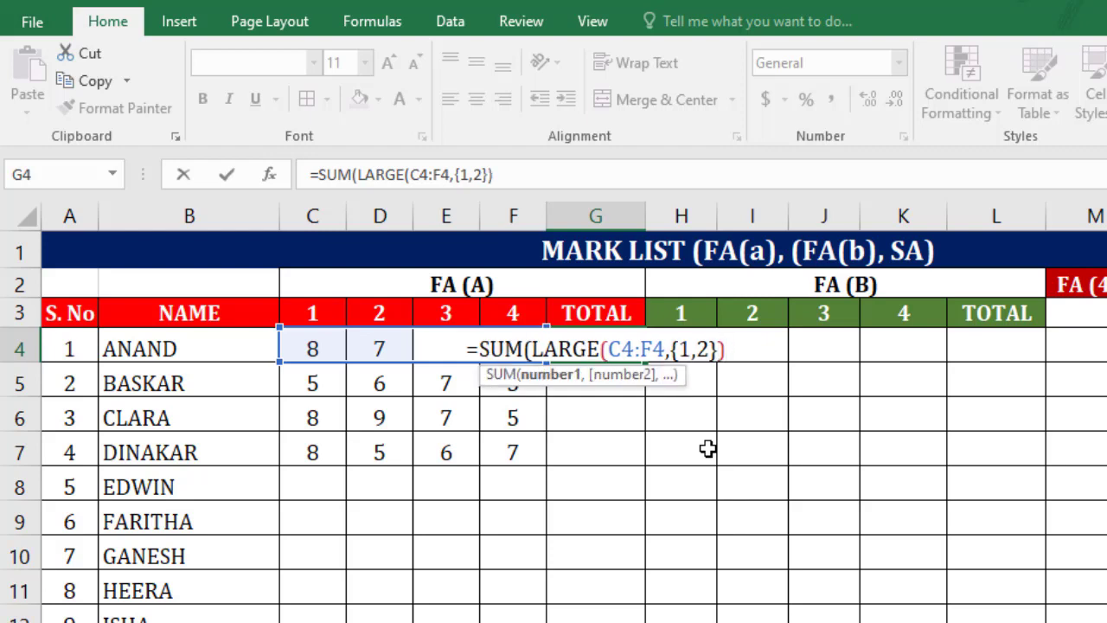
{"action": "type", "text": ")"}
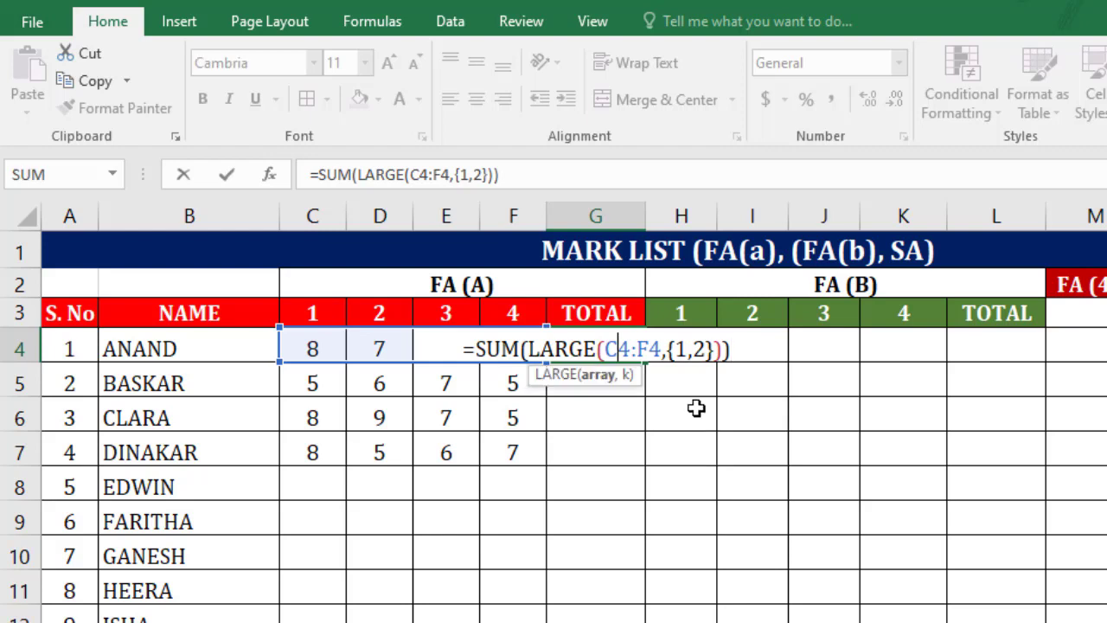
{"action": "left_click", "coordinate": [698, 408]}
- Re-edit and recommit G4's =SUM(LARGE(C4:F4,{1,2})) formula, still showing 17
{"action": "scroll", "coordinate": [619, 366], "scroll_direction": "up", "scroll_amount": 3}
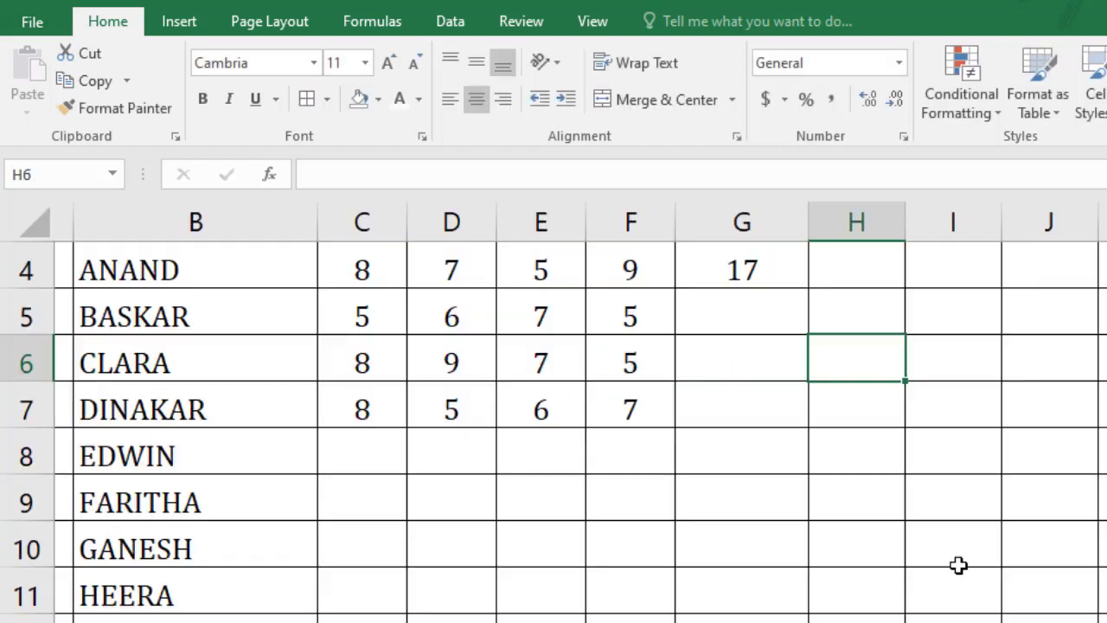
{"action": "left_click", "coordinate": [742, 270]}
{"action": "double_click", "coordinate": [742, 269]}
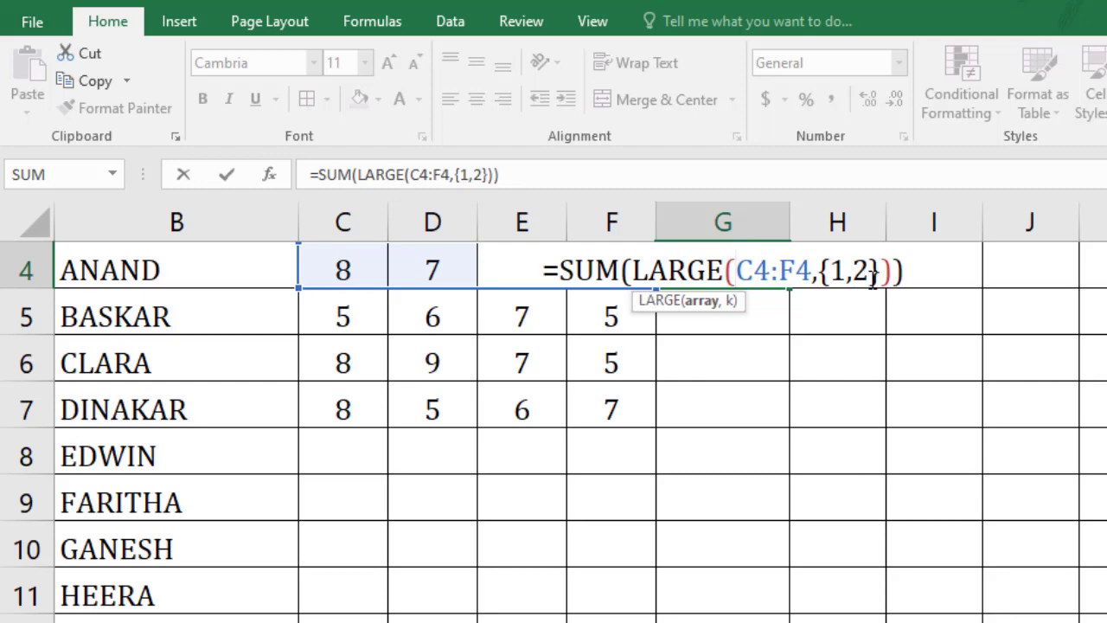
{"action": "key", "text": "ctrl+Return"}
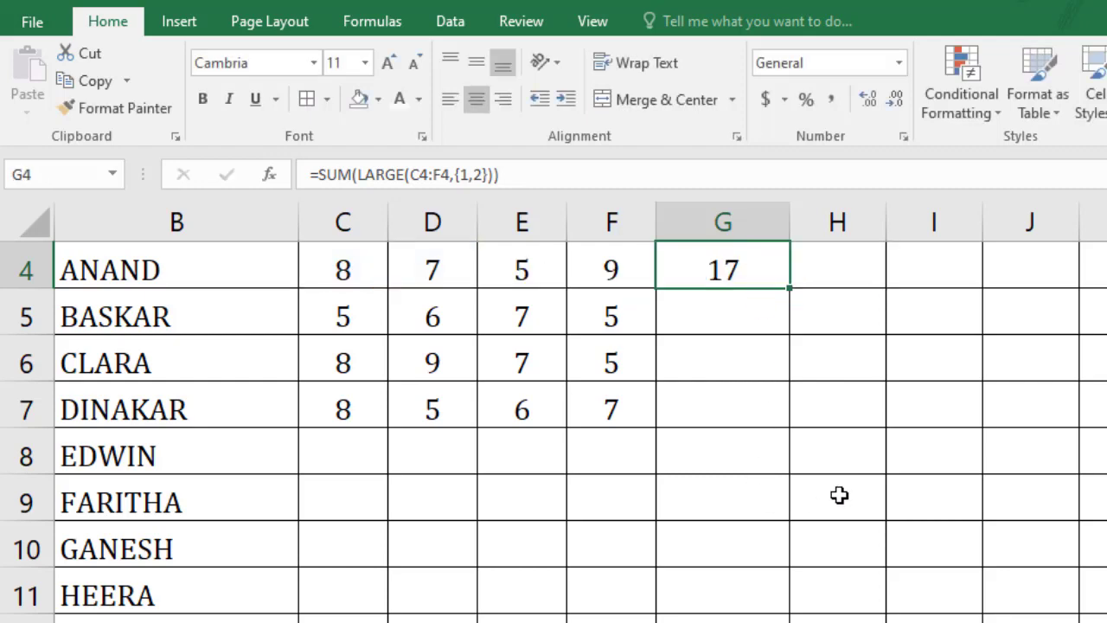
{"action": "scroll", "coordinate": [839, 494], "scroll_direction": "up", "scroll_amount": 1}
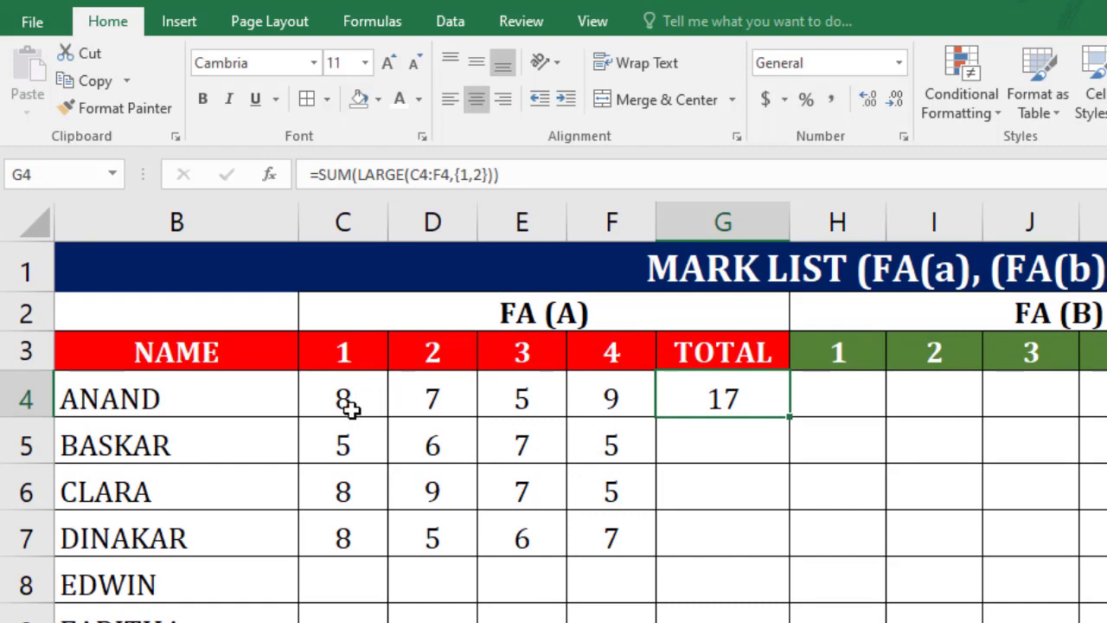
- Fill G4's best-two formula down to G7, giving totals 13, 17 and 15
{"action": "left_click", "coordinate": [599, 403]}
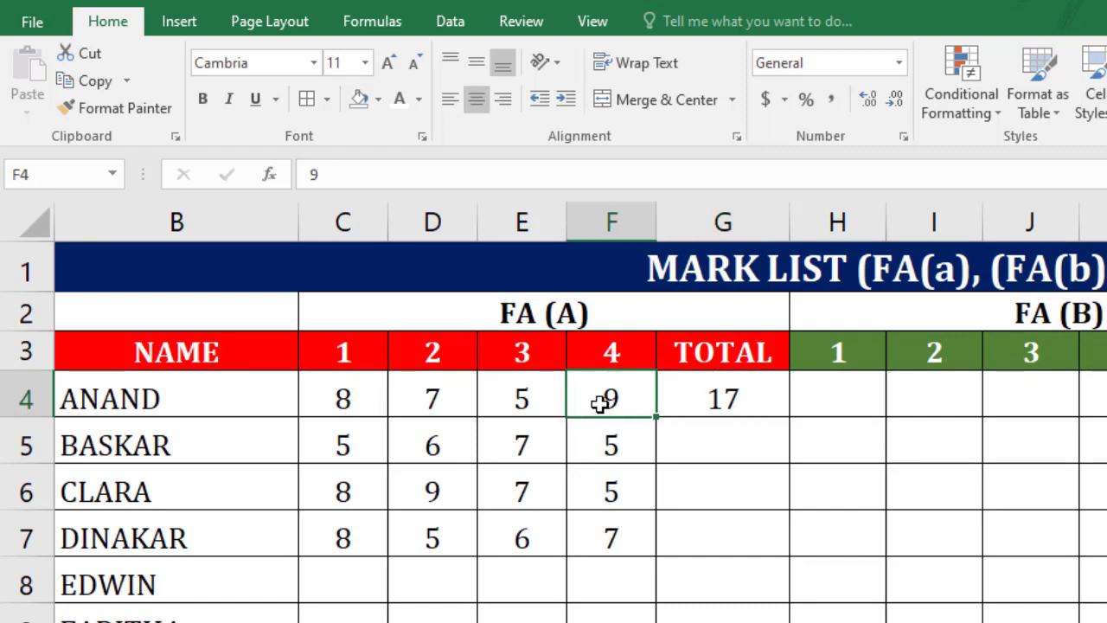
{"action": "left_click", "coordinate": [351, 400]}
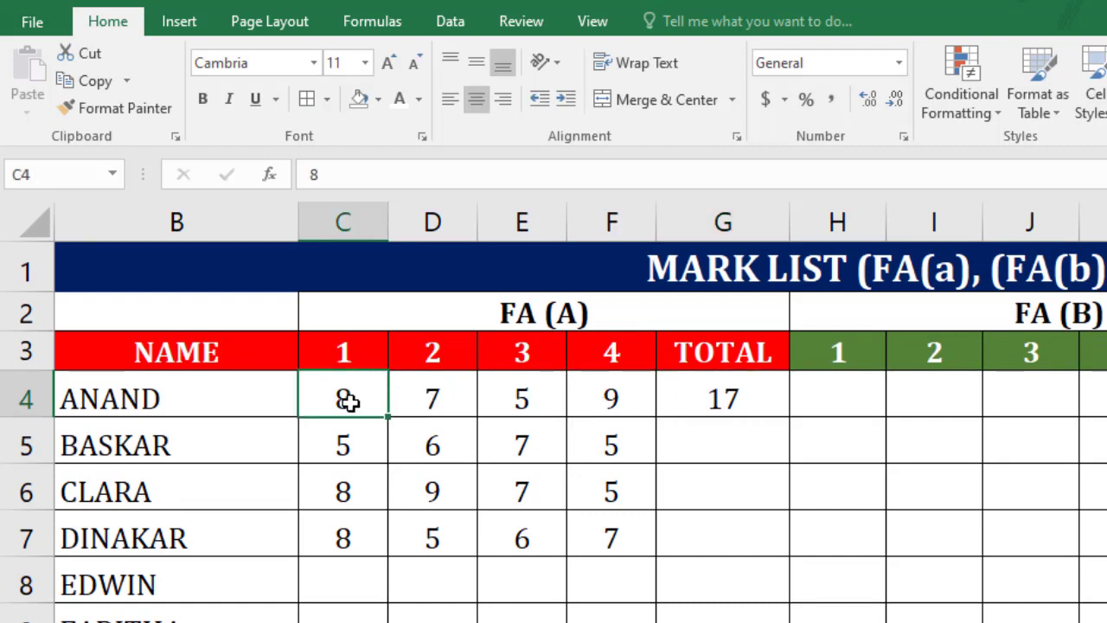
{"action": "left_click", "coordinate": [738, 398]}
{"action": "scroll", "coordinate": [779, 445], "scroll_direction": "down", "scroll_amount": 1}
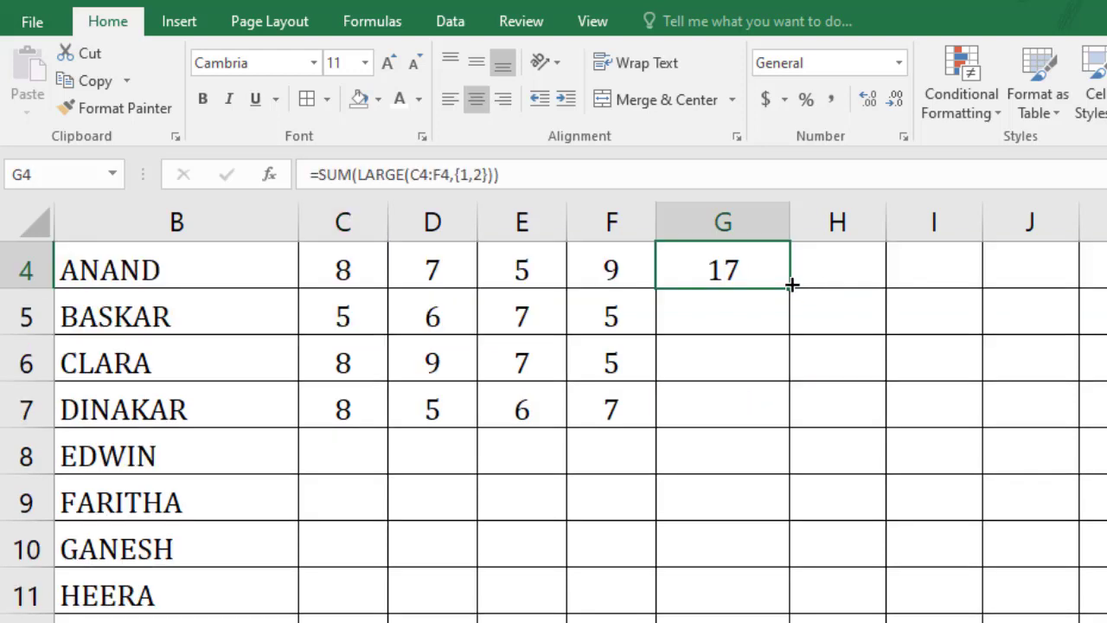
{"action": "left_click_drag", "start_coordinate": [791, 289], "coordinate": [776, 410]}
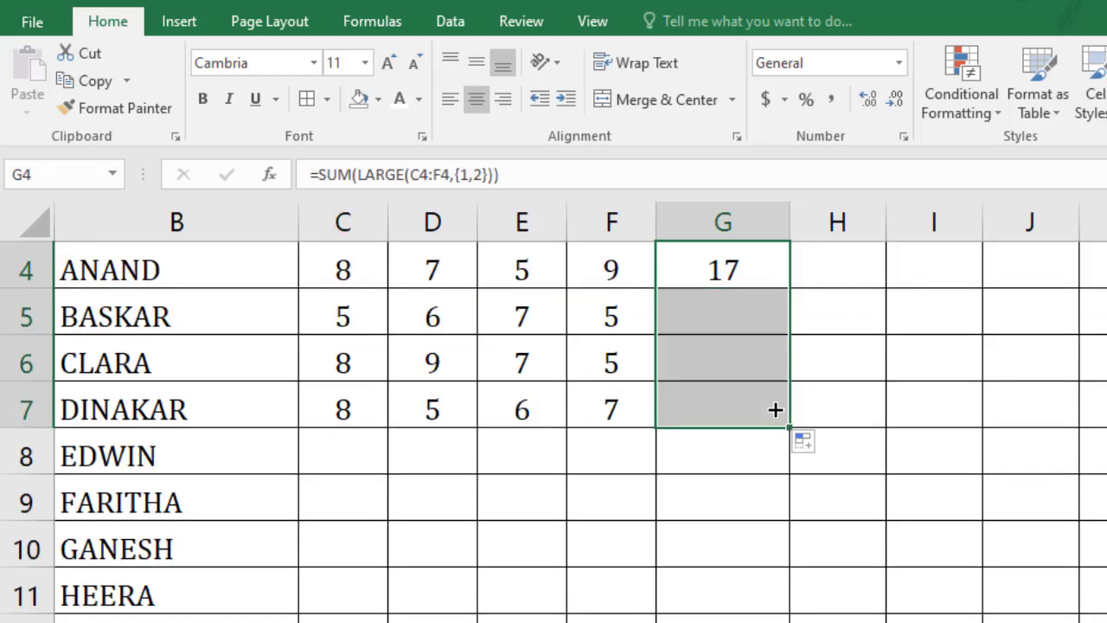
{"action": "scroll", "coordinate": [1040, 563], "scroll_direction": "up", "scroll_amount": 1}
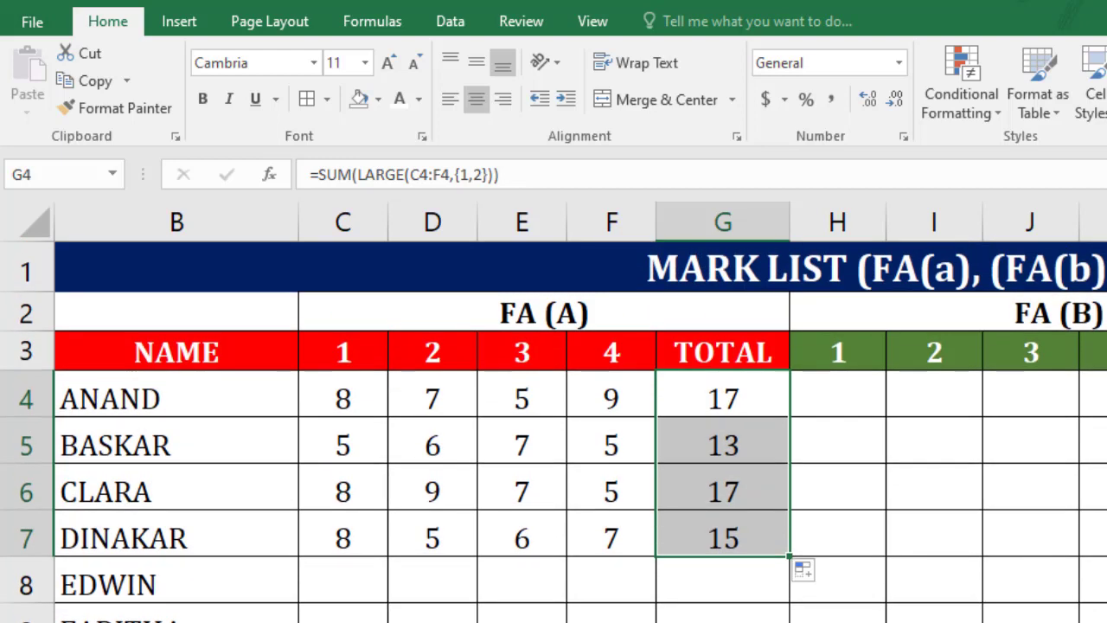
- Change DINAKAR's marks in C7 and E7 to 10, raising his total to 20
{"action": "left_click", "coordinate": [852, 593]}
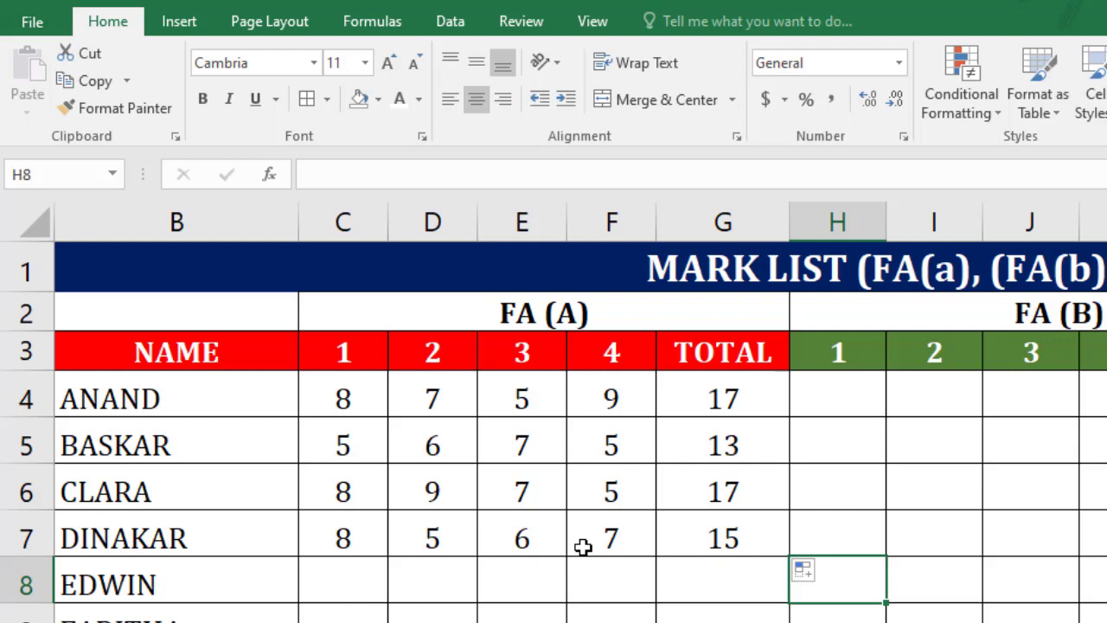
{"action": "left_click", "coordinate": [356, 542]}
{"action": "type", "text": "10"}
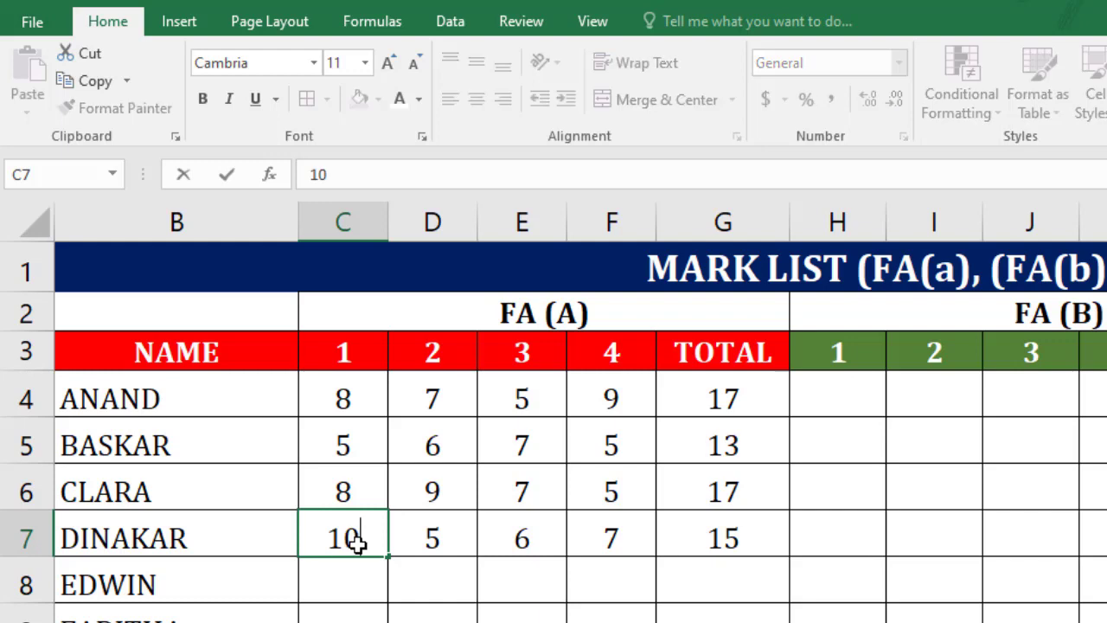
{"action": "key", "text": "Tab"}
{"action": "key", "text": "Tab"}
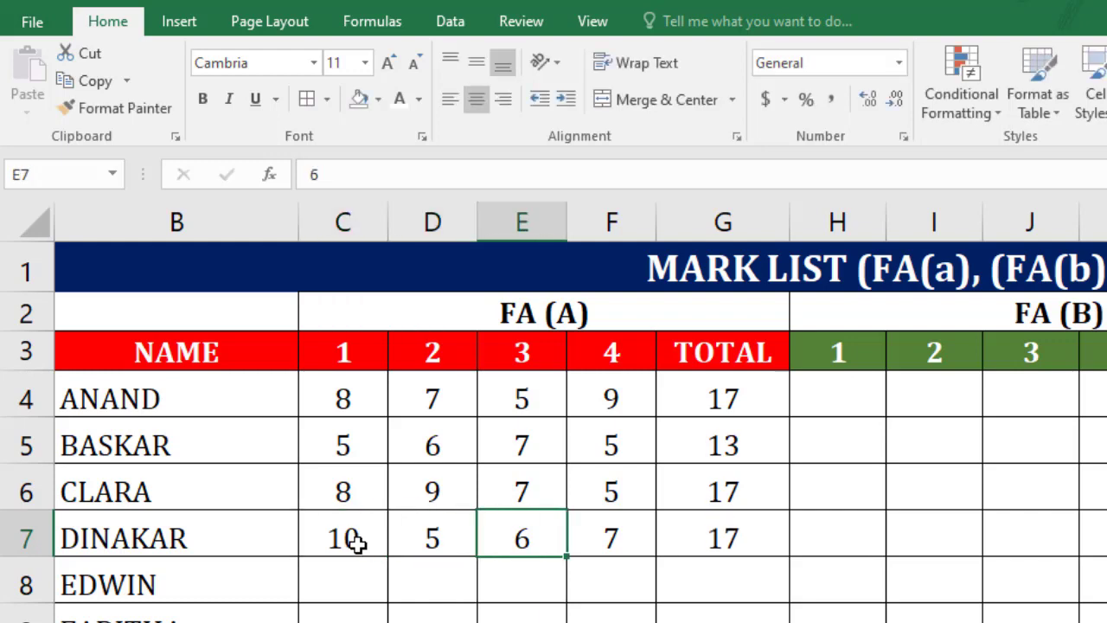
{"action": "type", "text": "10"}
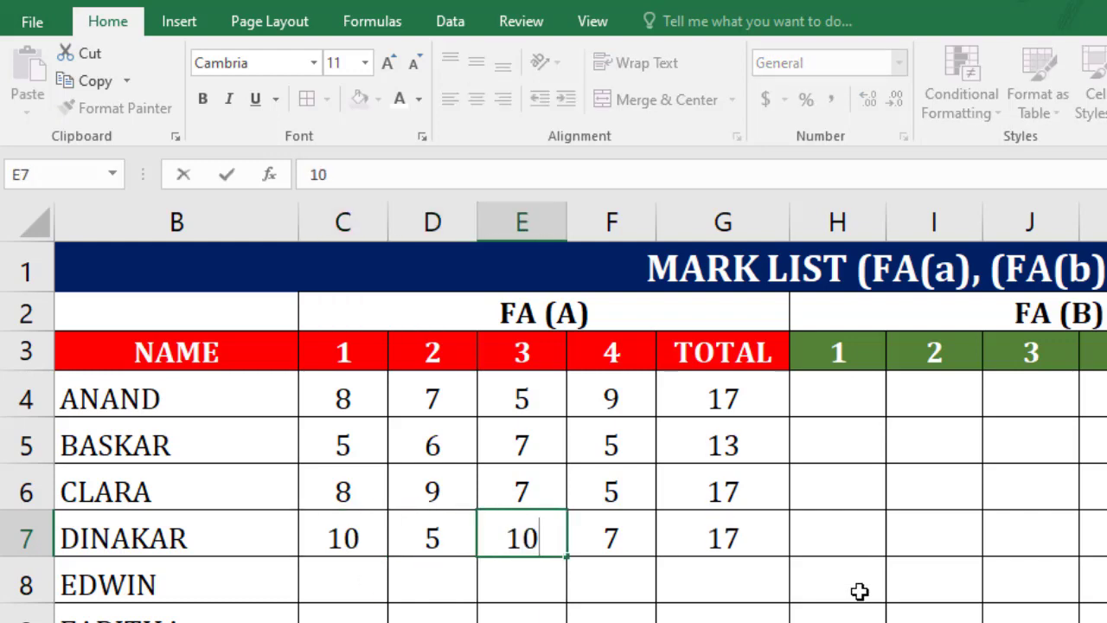
{"action": "left_click", "coordinate": [818, 544]}
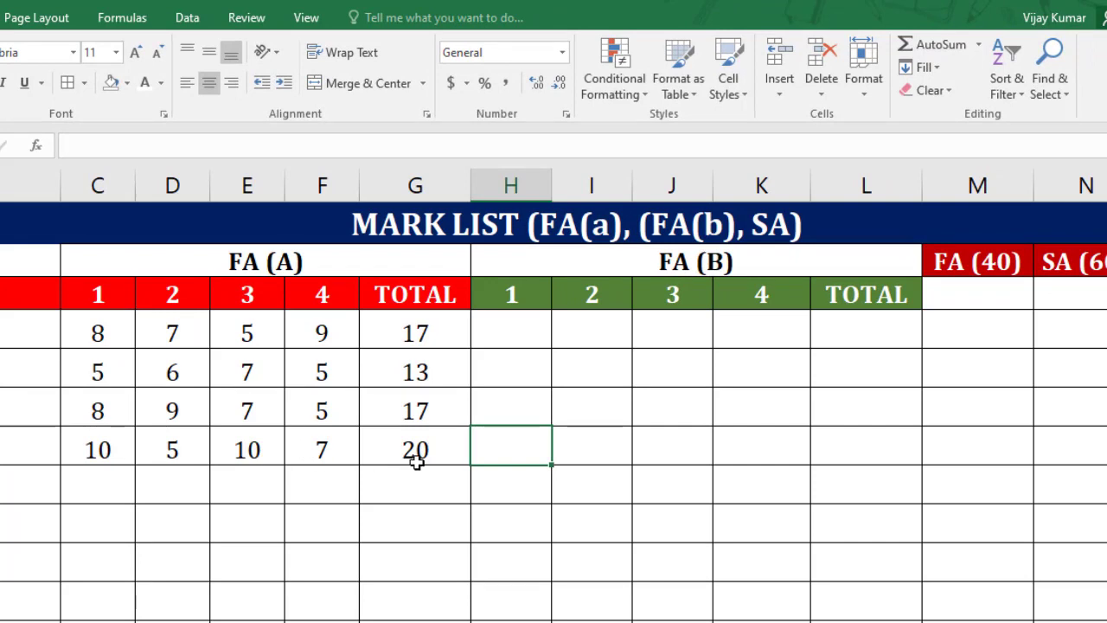
- Enter =SUM(LARGE(H4:K4,{1,2})) in L4 for ANAND's FA (B) total
{"action": "left_click", "coordinate": [435, 333]}
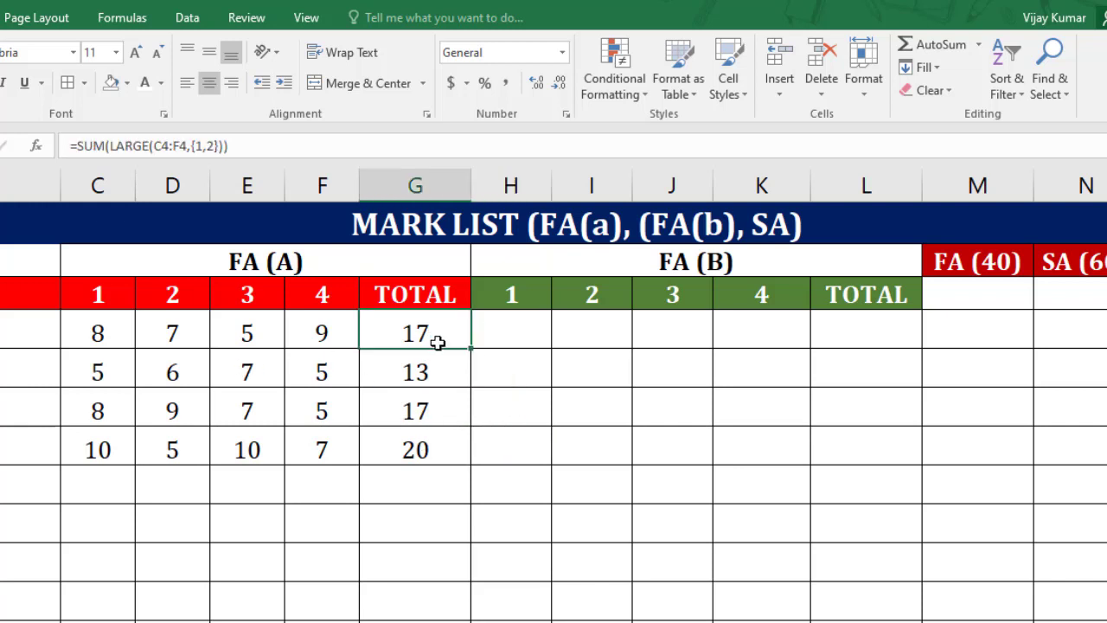
{"action": "left_click", "coordinate": [838, 336]}
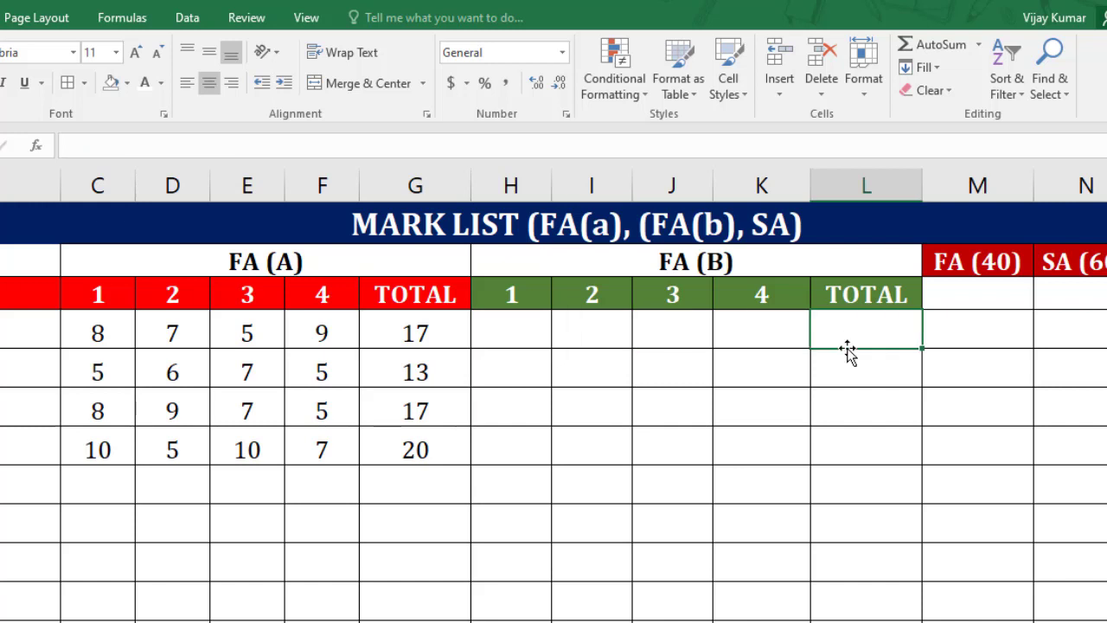
{"action": "type", "text": "="}
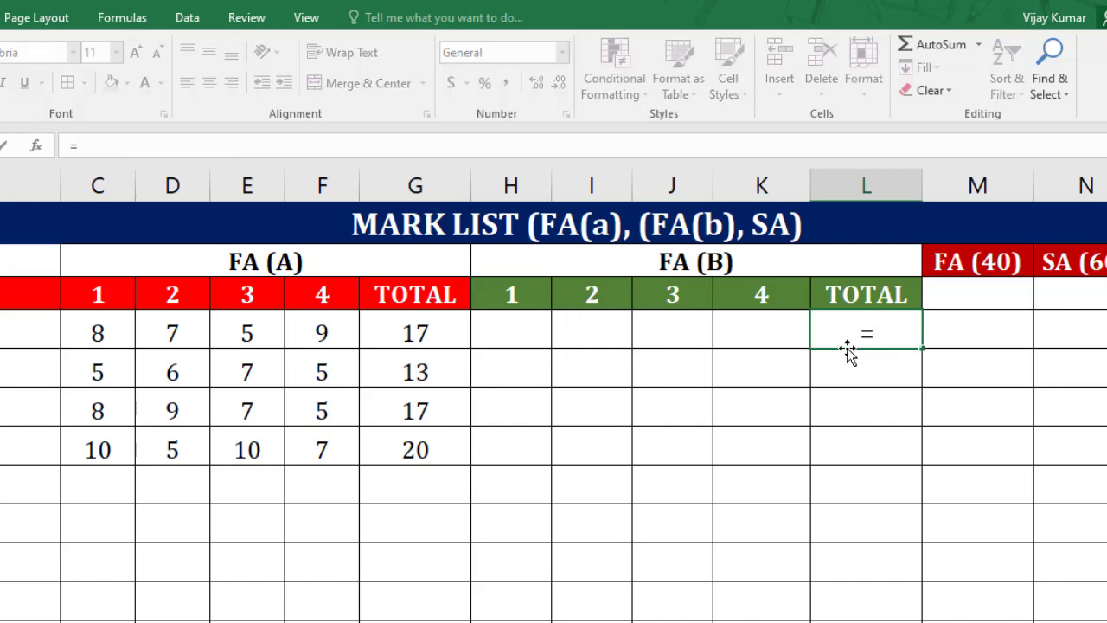
{"action": "type", "text": "SUM("}
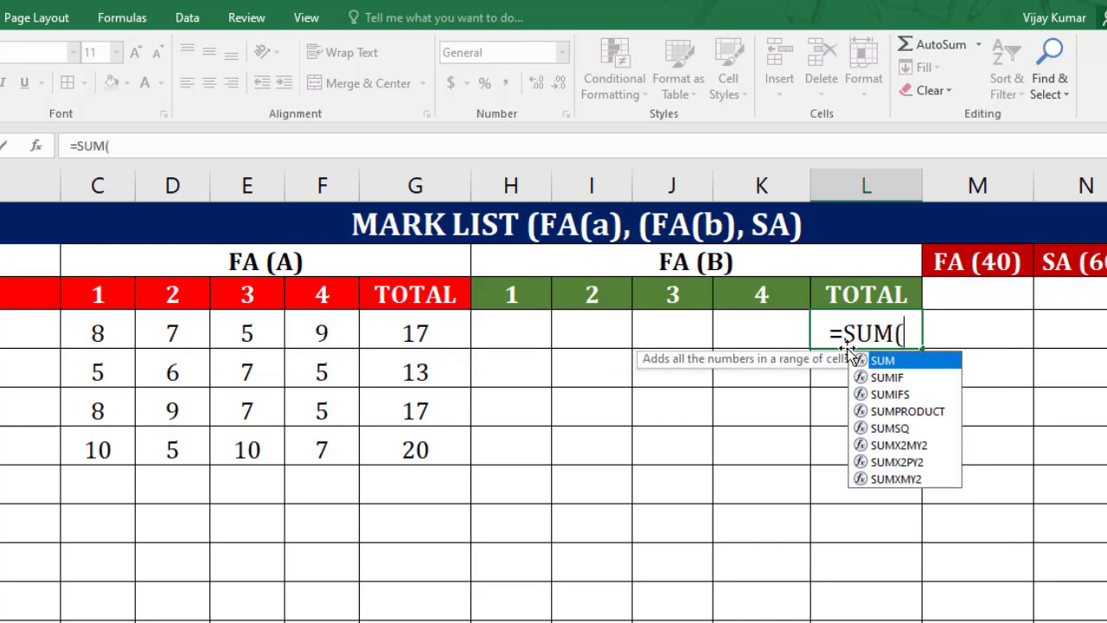
{"action": "type", "text": "LAR"}
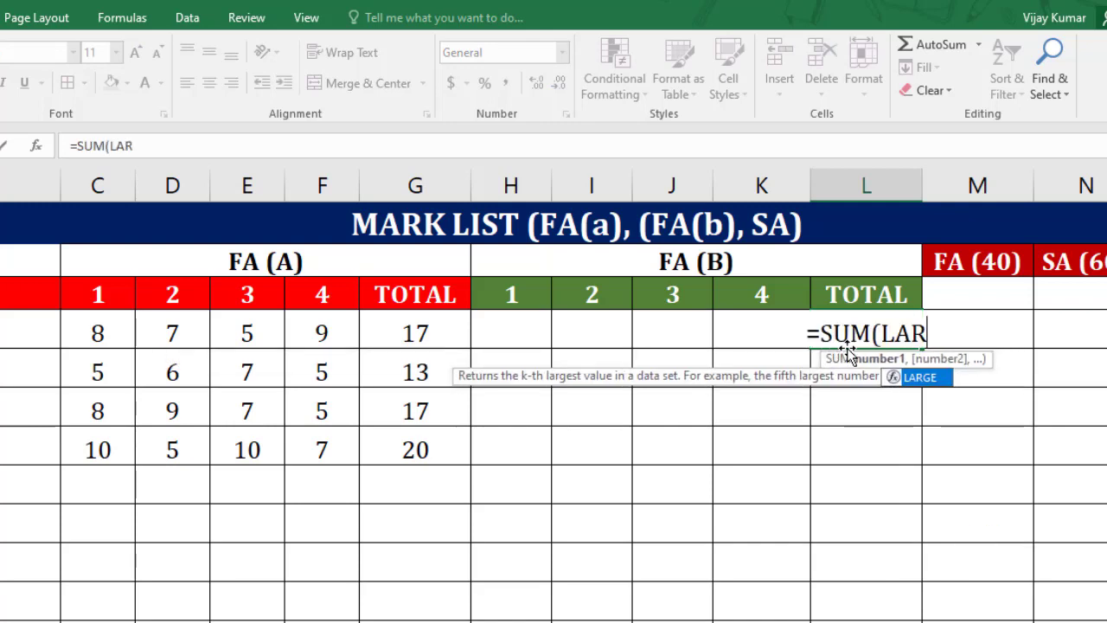
{"action": "type", "text": "GE("}
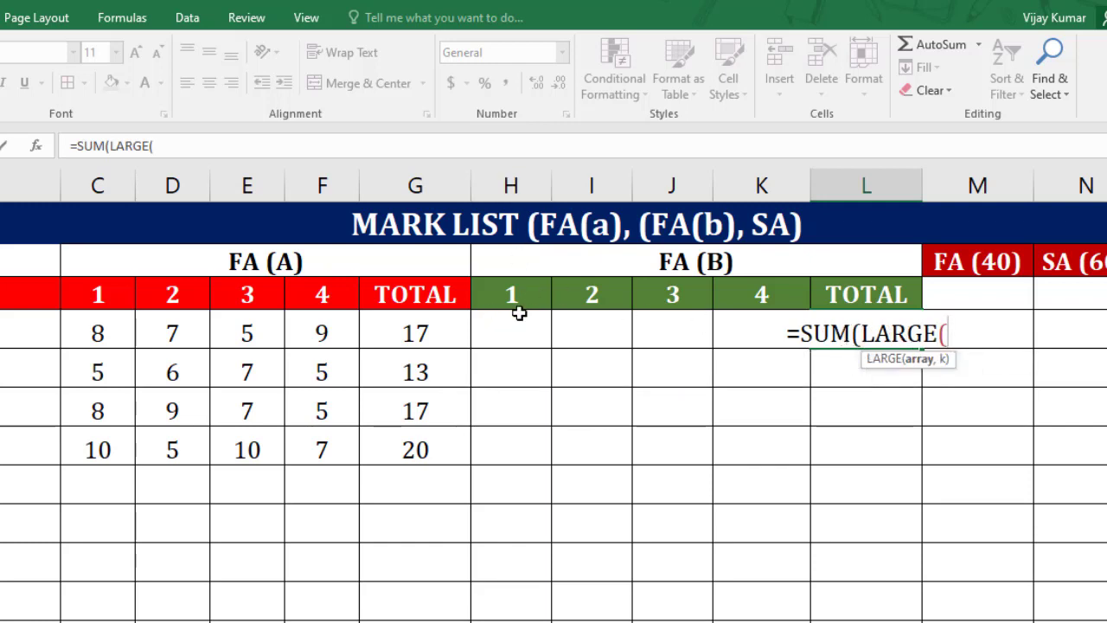
{"action": "left_click_drag", "start_coordinate": [511, 328], "coordinate": [732, 337]}
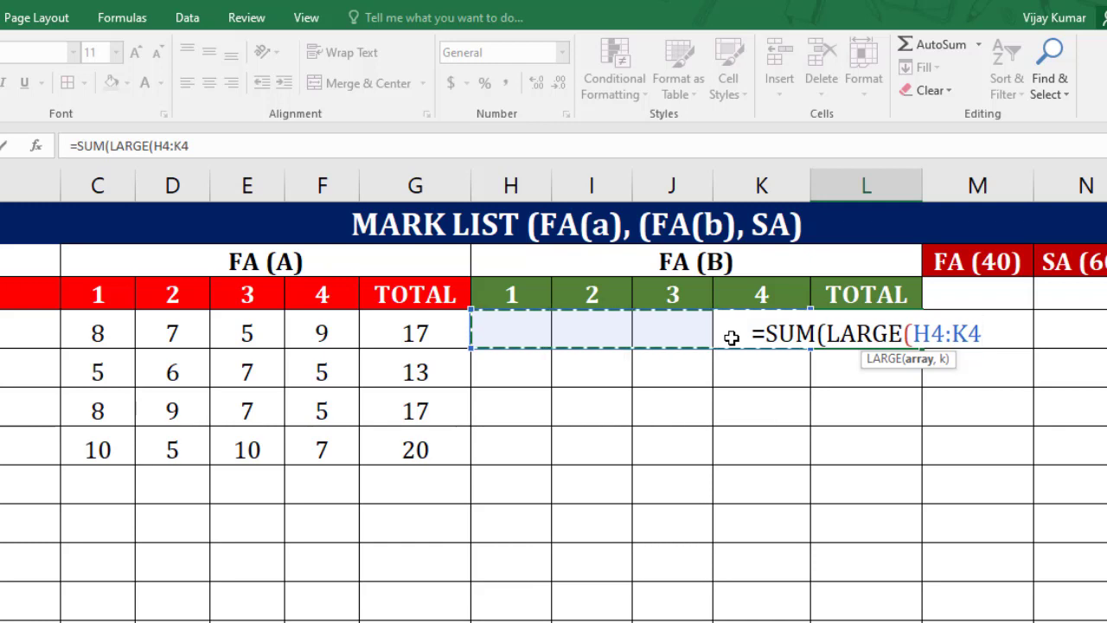
{"action": "type", "text": ","}
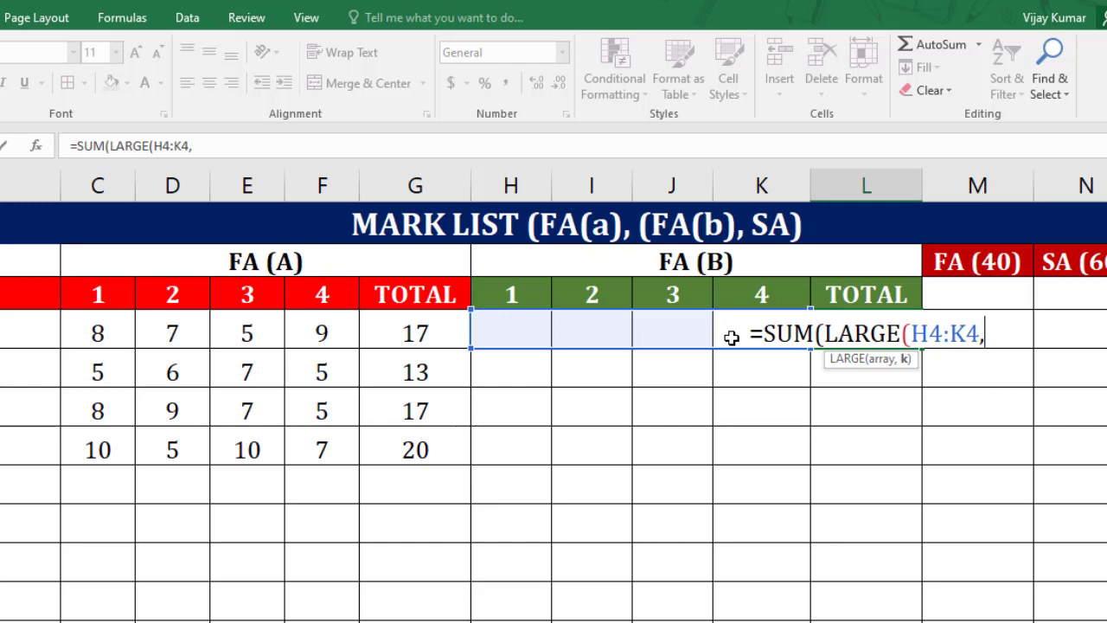
{"action": "type", "text": "{1"}
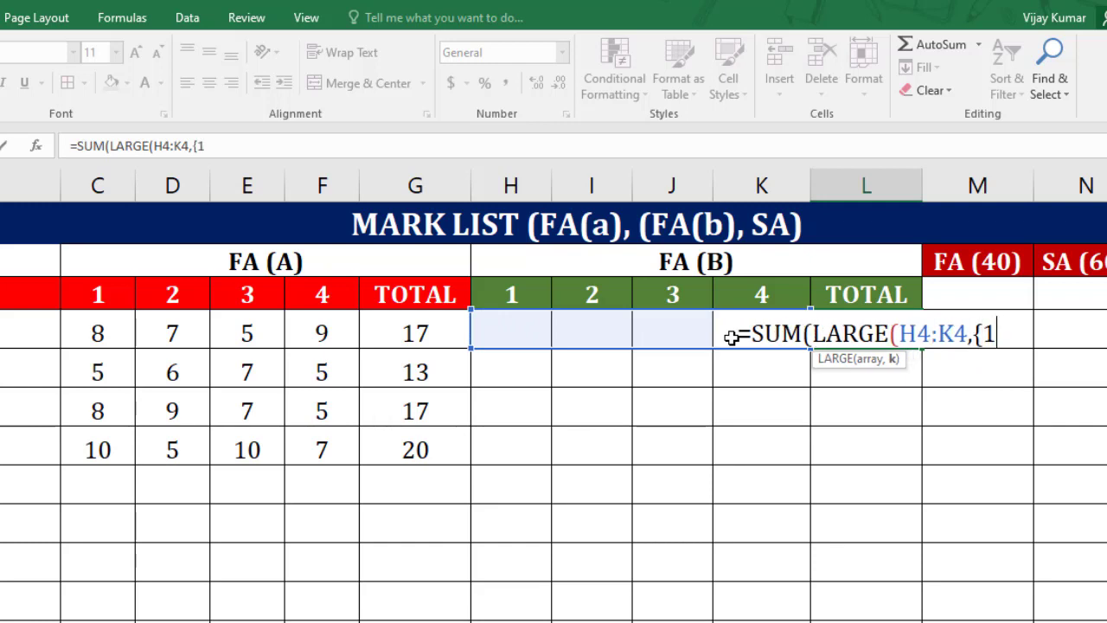
{"action": "type", "text": ",2"}
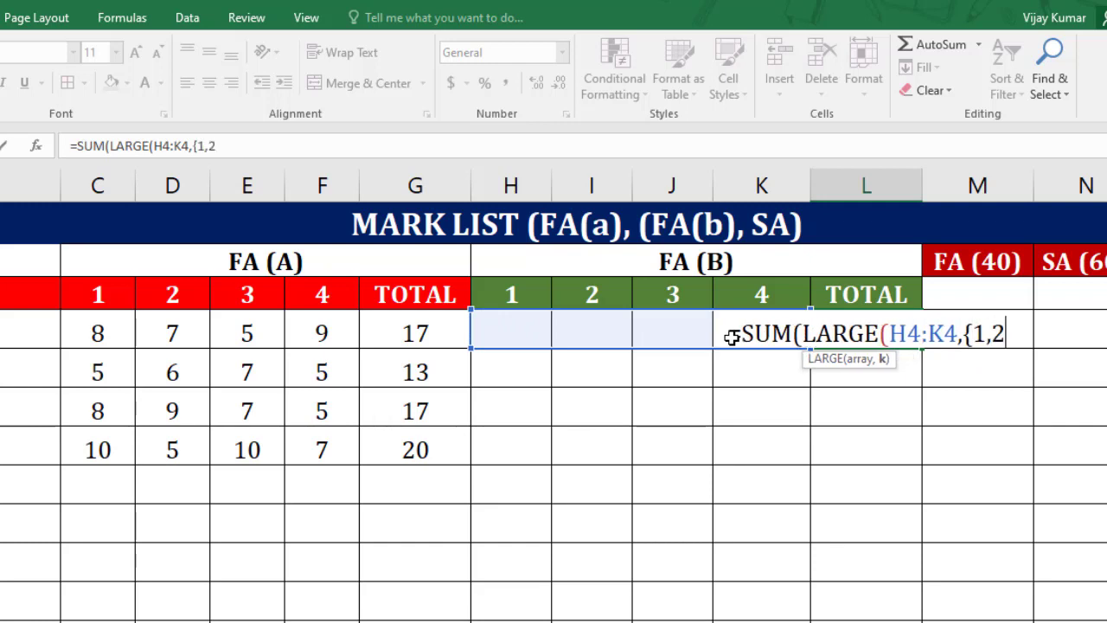
{"action": "type", "text": "}"}
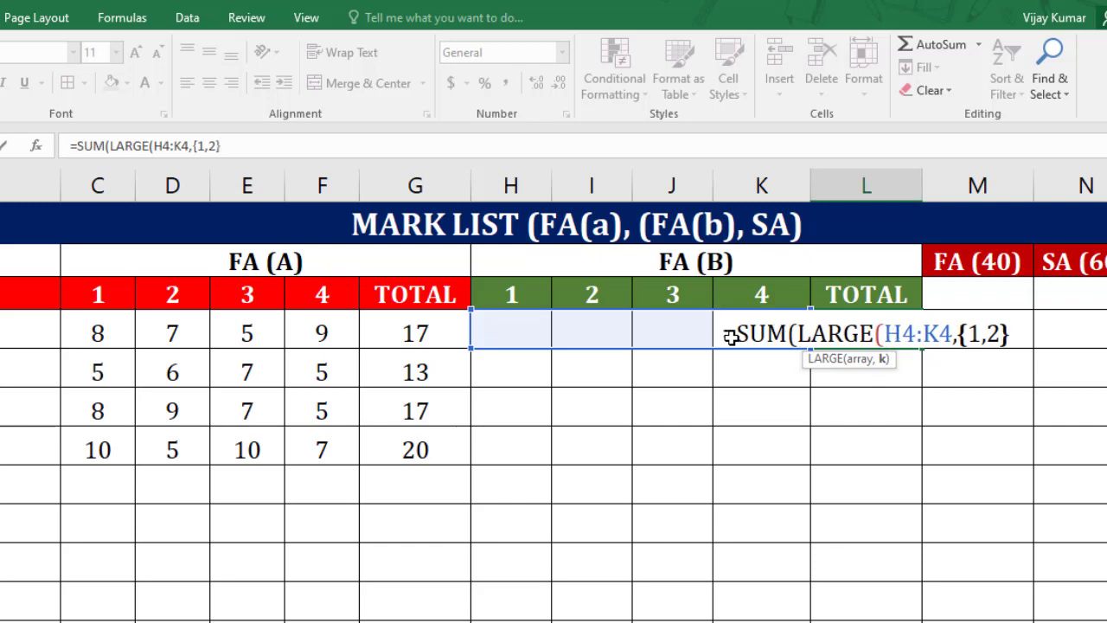
{"action": "type", "text": "))"}
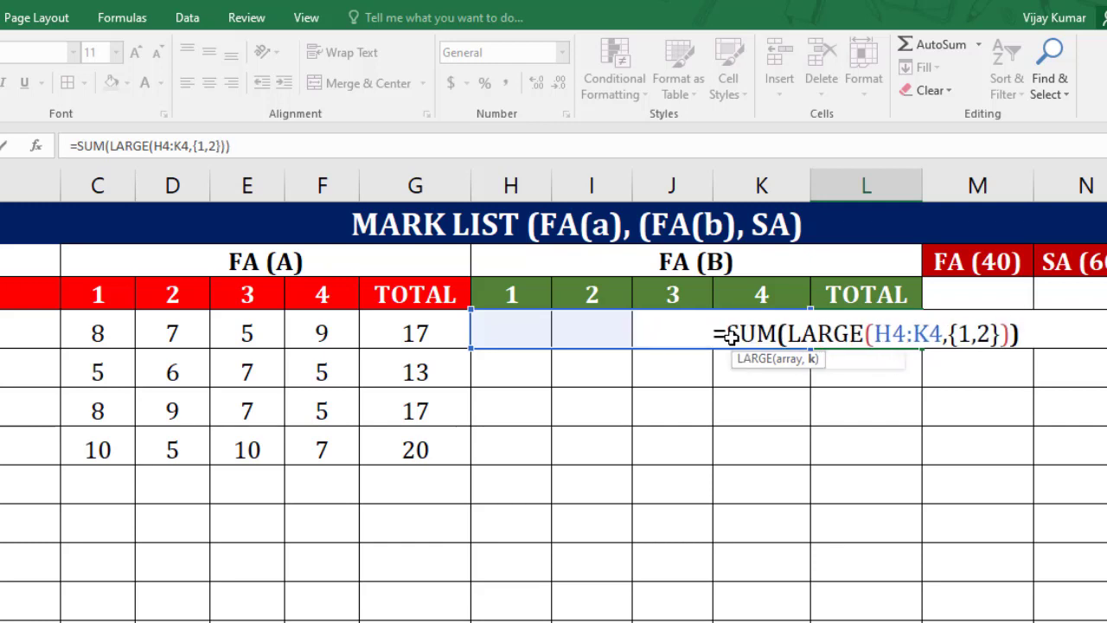
{"action": "key", "text": "Return"}
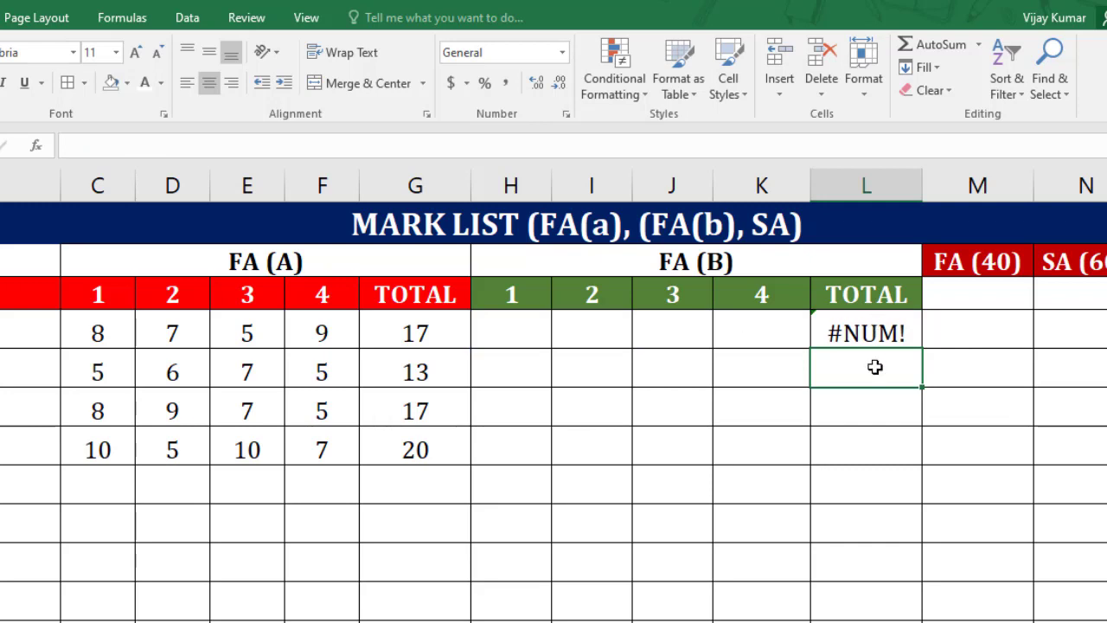
- Enter ANAND's FA (B) marks 9, 7, 8 and 9 in H4:K4, making L4 show 18
{"action": "left_click", "coordinate": [530, 333]}
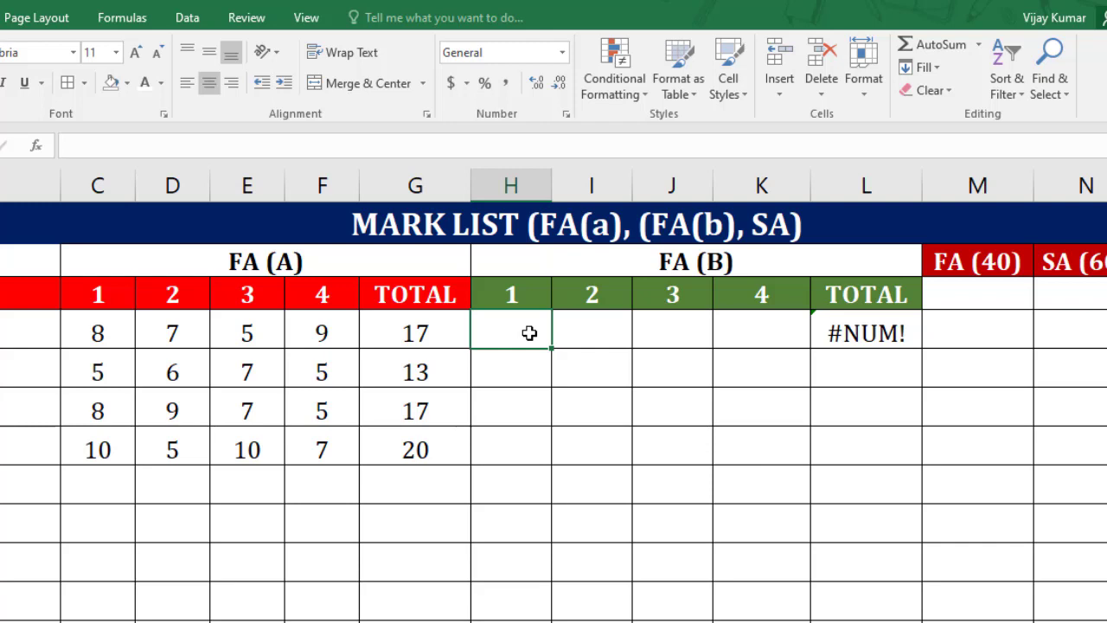
{"action": "type", "text": "9"}
{"action": "key", "text": "Tab"}
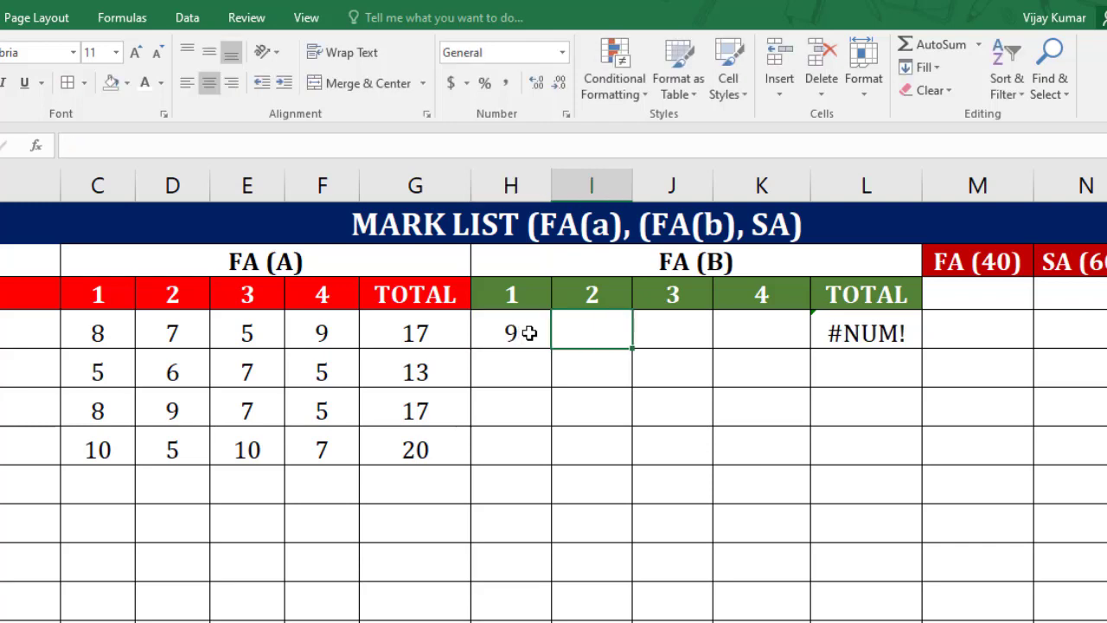
{"action": "type", "text": "7"}
{"action": "key", "text": "Tab"}
{"action": "type", "text": "8"}
{"action": "key", "text": "Tab"}
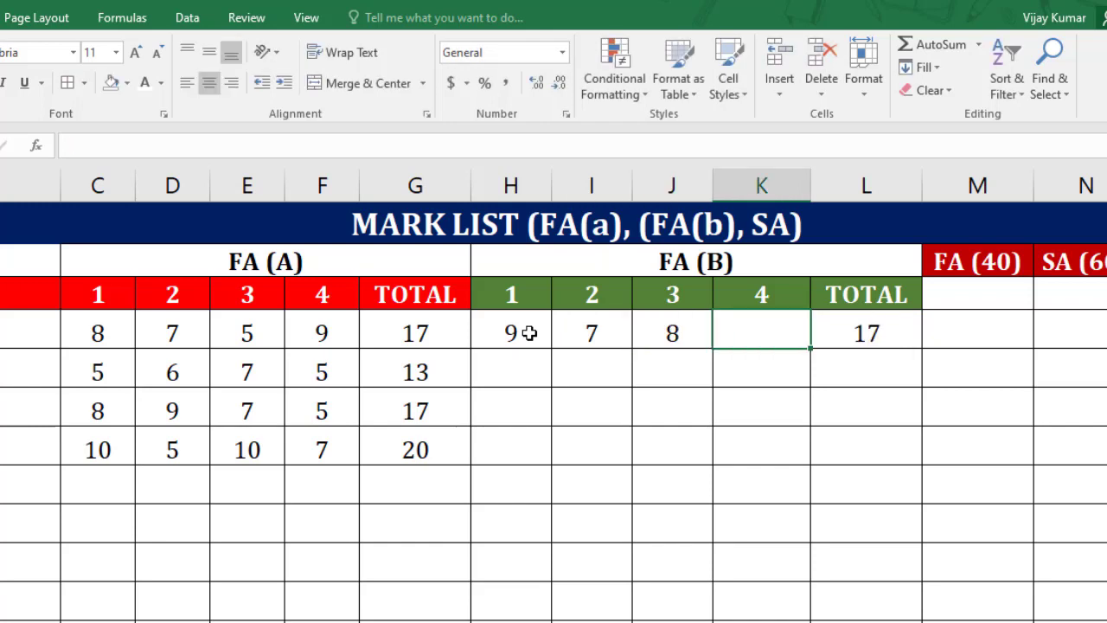
{"action": "type", "text": "9"}
{"action": "key", "text": "Tab"}
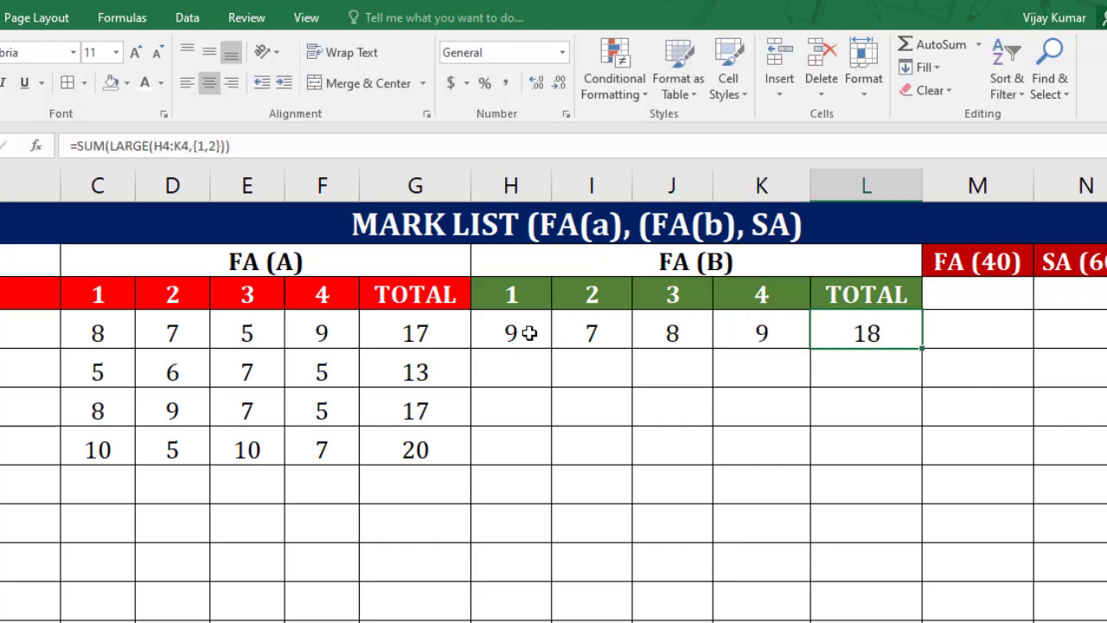
{"action": "left_click", "coordinate": [529, 333]}
{"action": "left_click", "coordinate": [753, 337]}
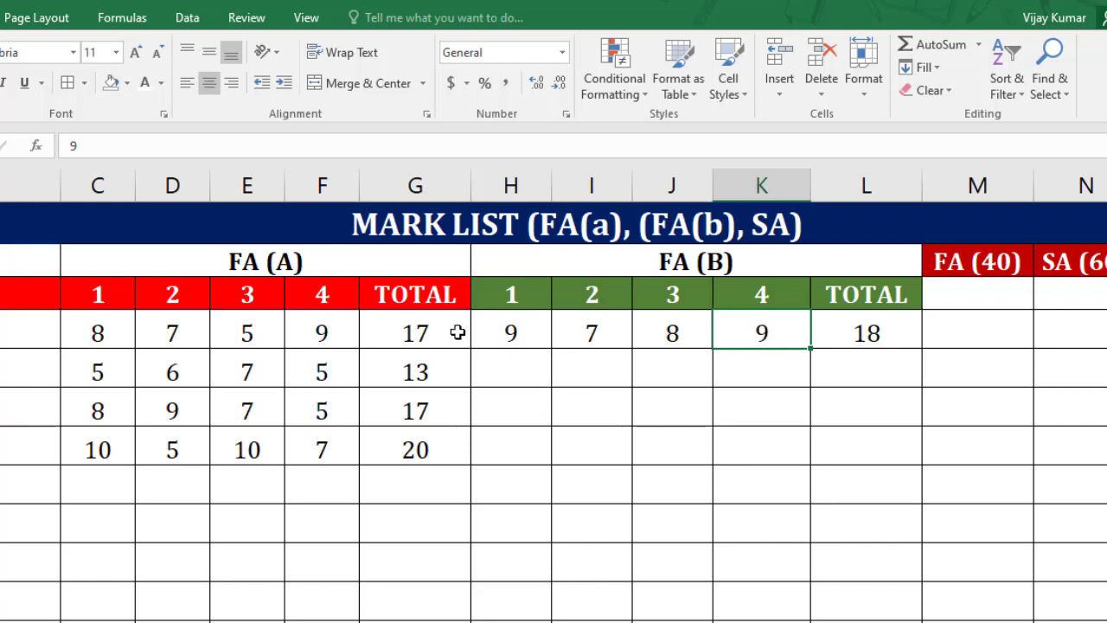
{"action": "scroll", "coordinate": [817, 370], "scroll_direction": "right", "scroll_amount": 2}
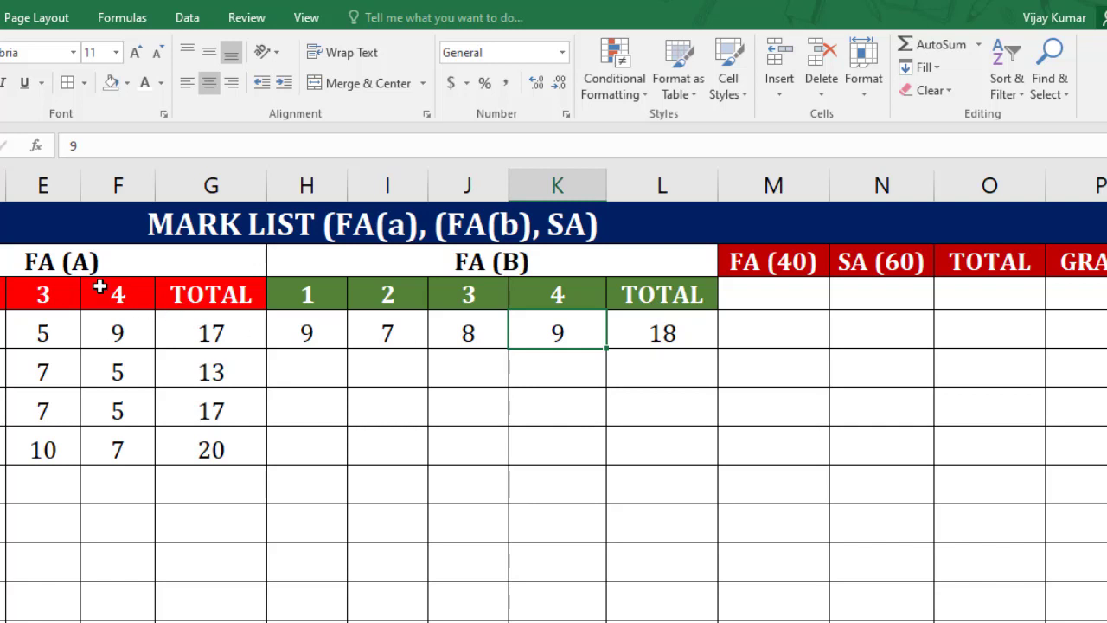
- Enter =G4+L4 in M4 so ANAND's FA (40) mark shows 35
{"action": "left_click", "coordinate": [221, 331]}
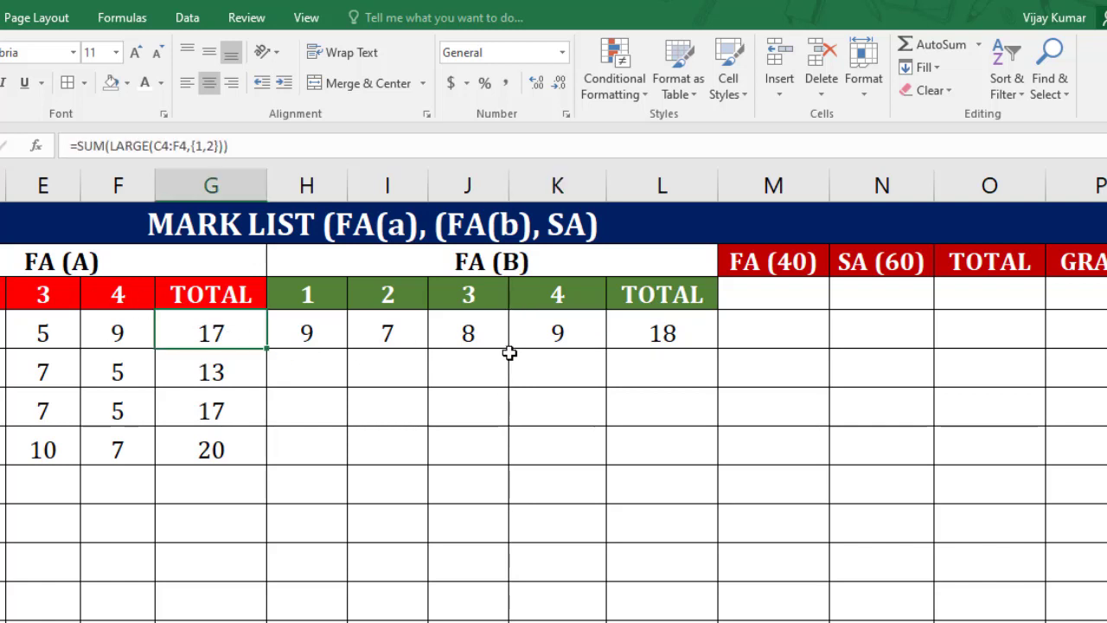
{"action": "left_click", "coordinate": [661, 338]}
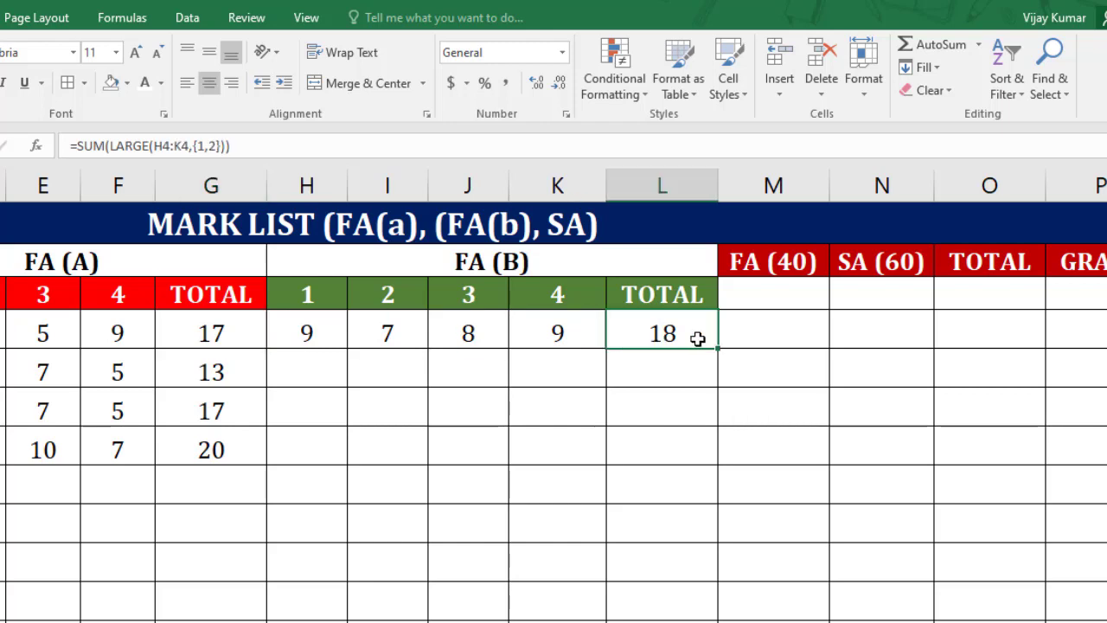
{"action": "left_click", "coordinate": [749, 337]}
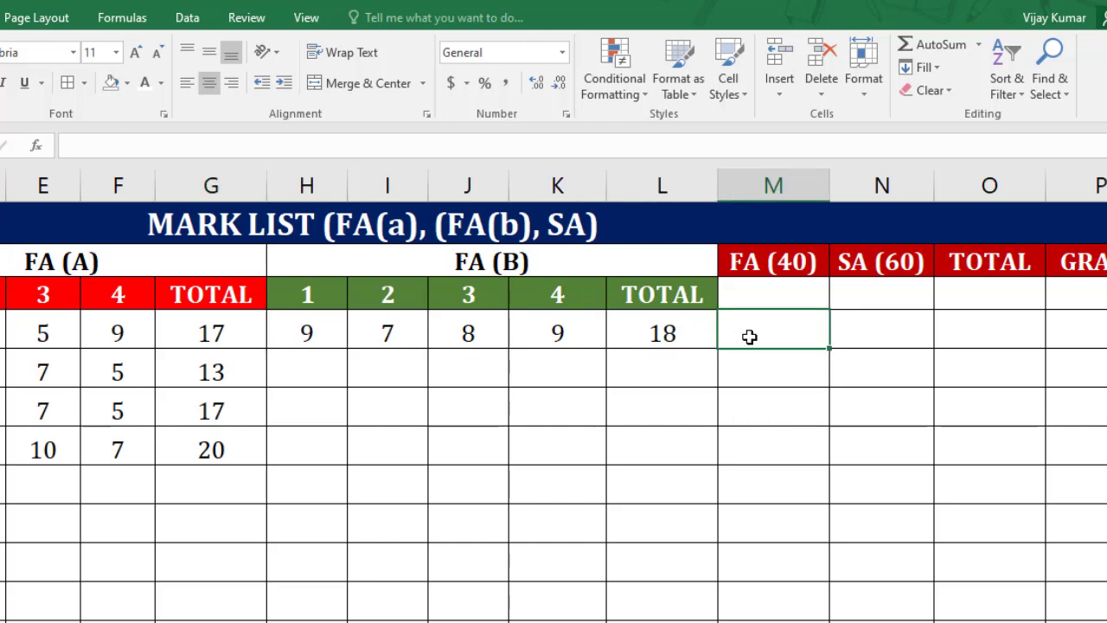
{"action": "type", "text": "="}
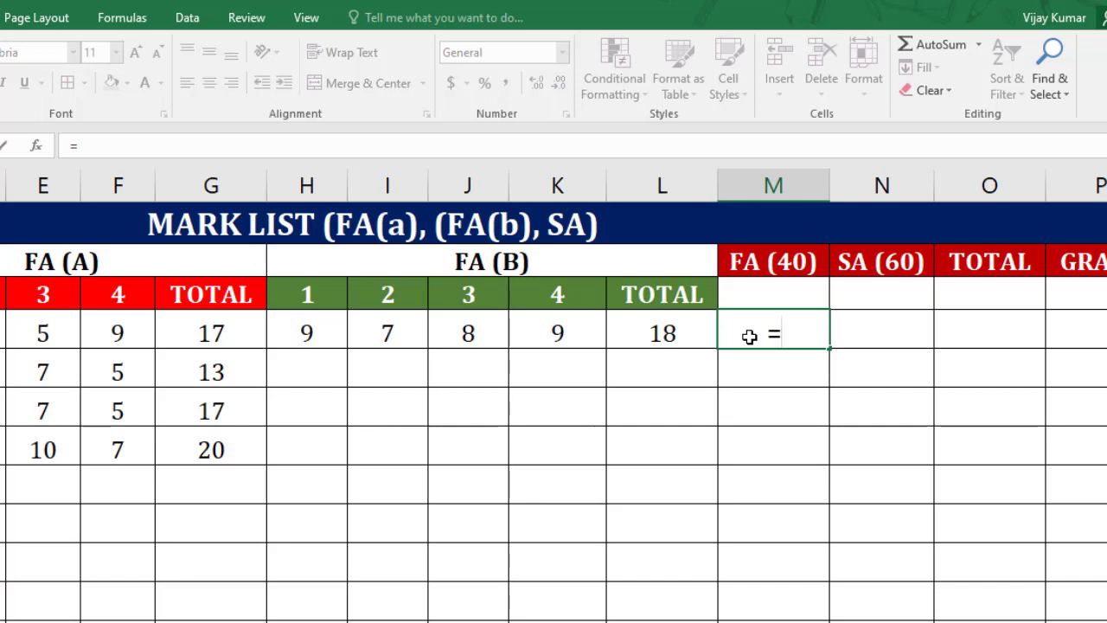
{"action": "left_click", "coordinate": [228, 334]}
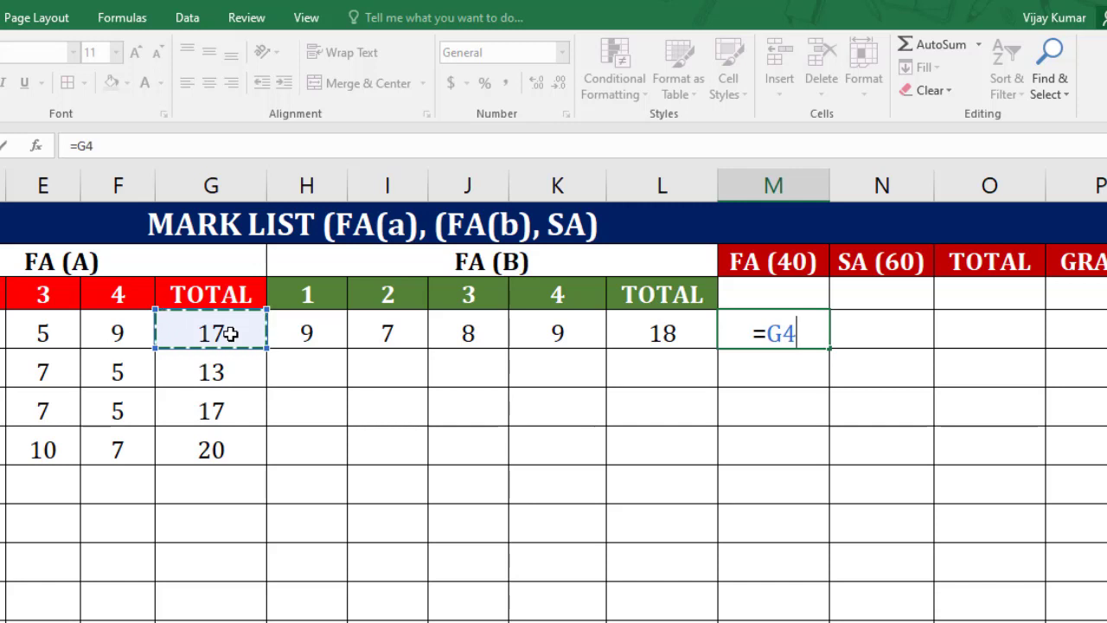
{"action": "type", "text": "+"}
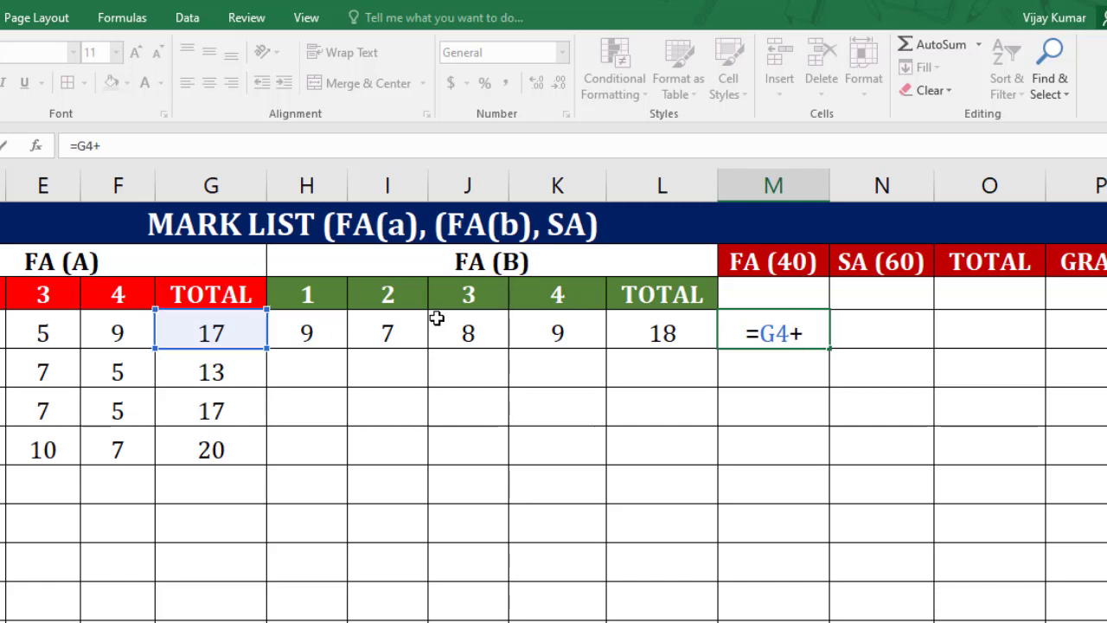
{"action": "left_click", "coordinate": [688, 340]}
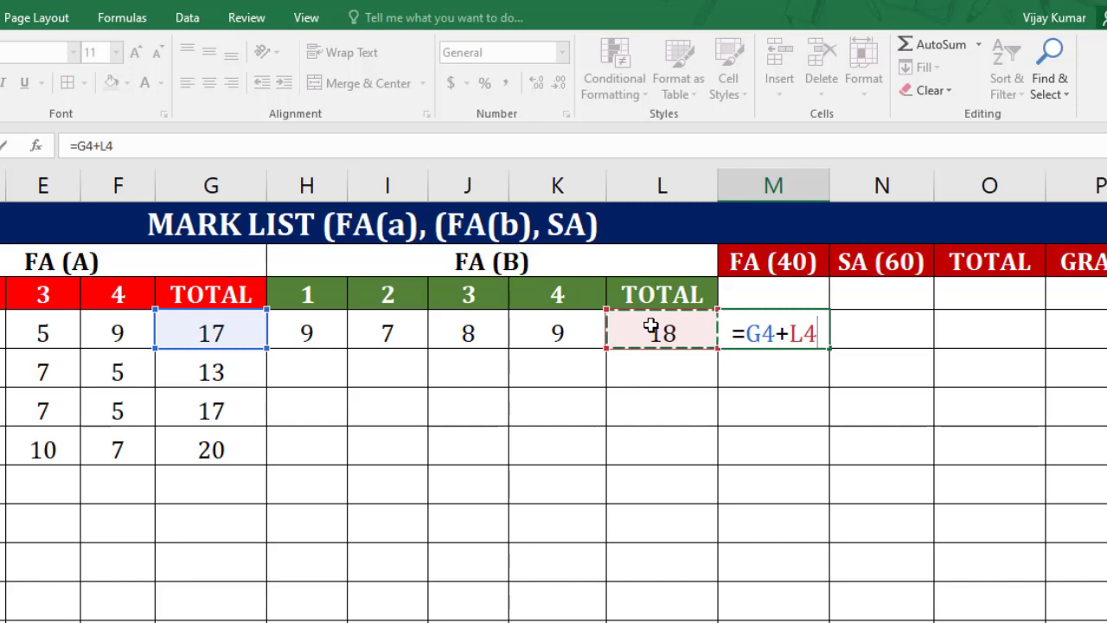
{"action": "key", "text": "Return"}
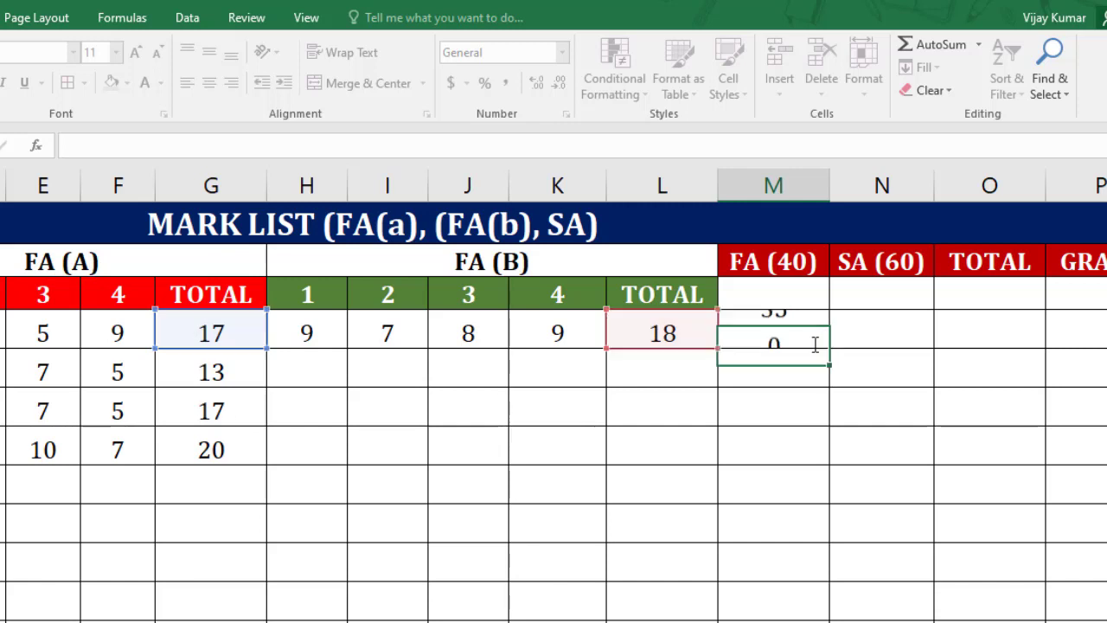
- Enter 50 in N4 as ANAND's SA (60) mark
{"action": "left_click", "coordinate": [886, 327]}
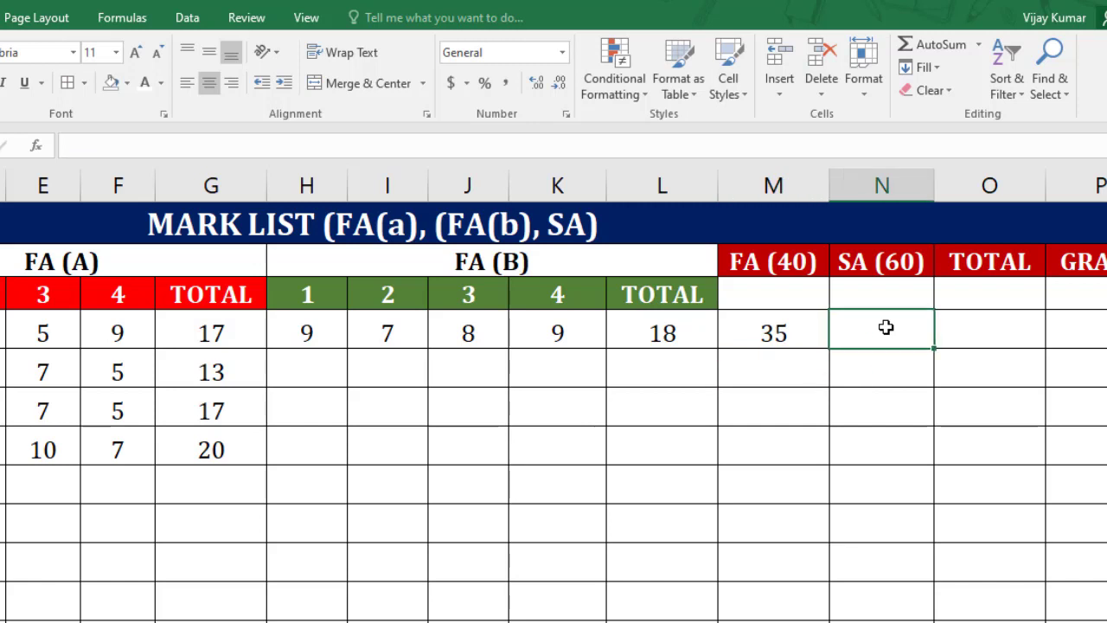
{"action": "type", "text": "50"}
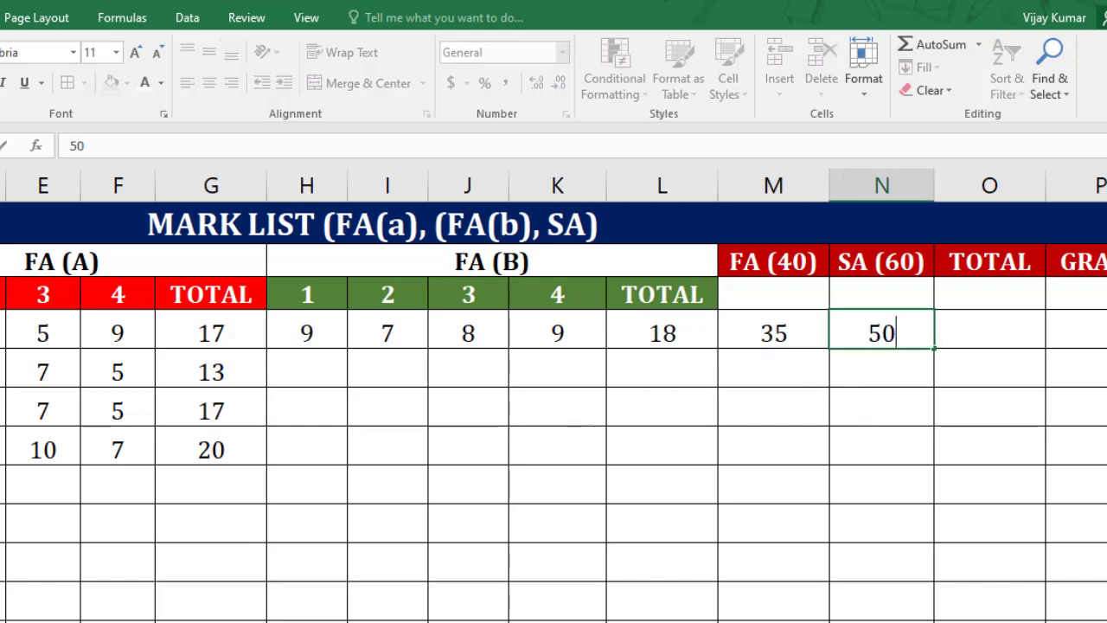
{"action": "scroll", "coordinate": [554, 390], "scroll_direction": "right", "scroll_amount": 1}
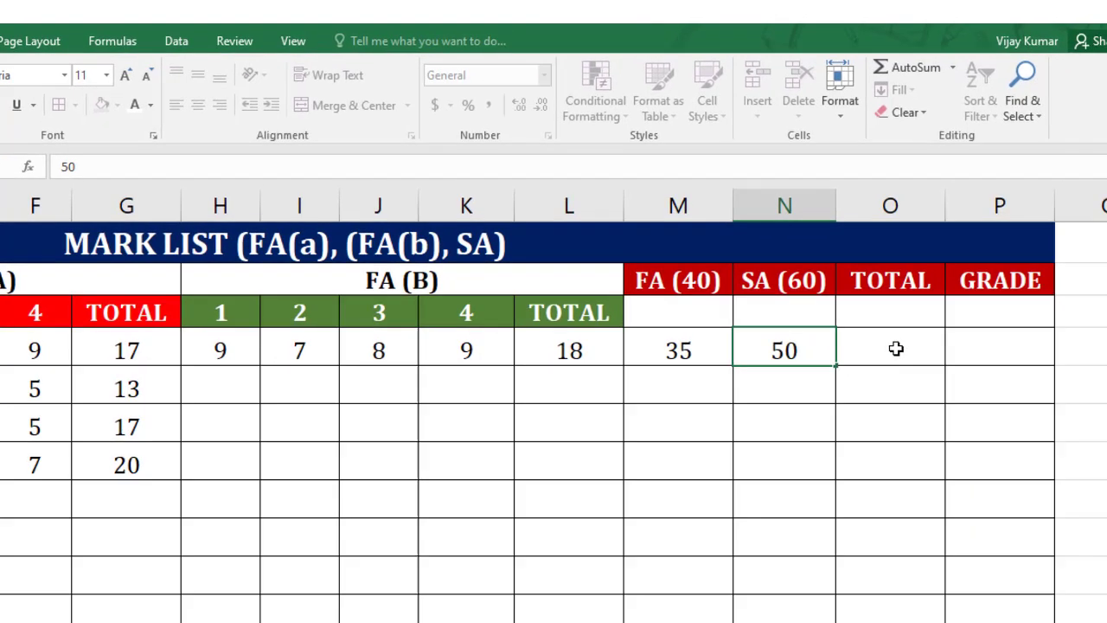
{"action": "left_click", "coordinate": [895, 351]}
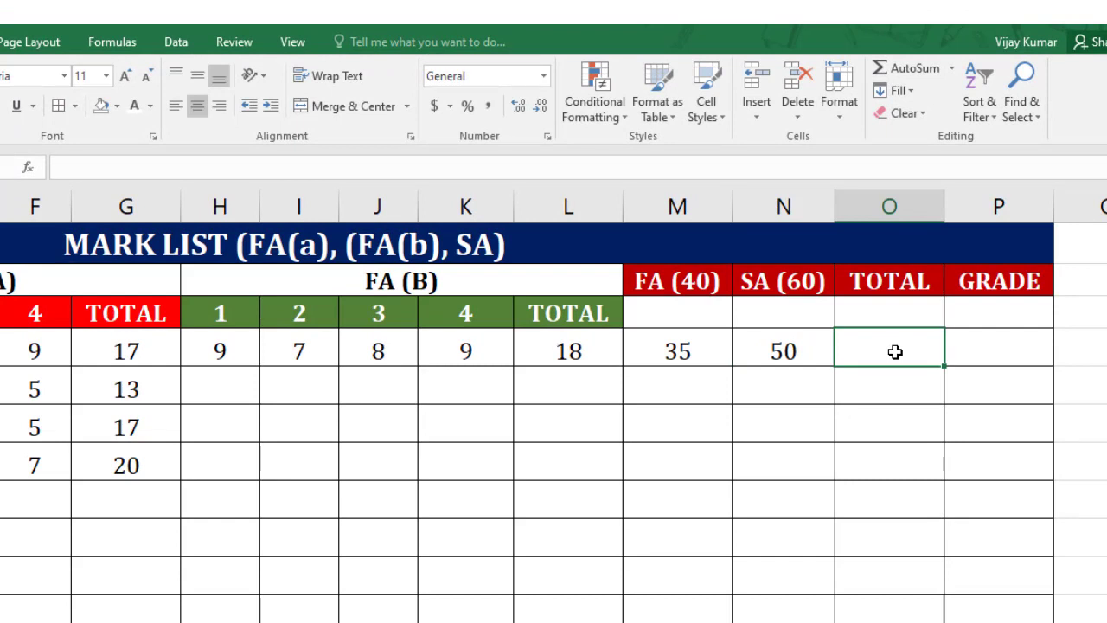
- Enter =SUM(M4:N4) in O4 so ANAND's TOTAL adds FA and SA to 85
{"action": "type", "text": "="}
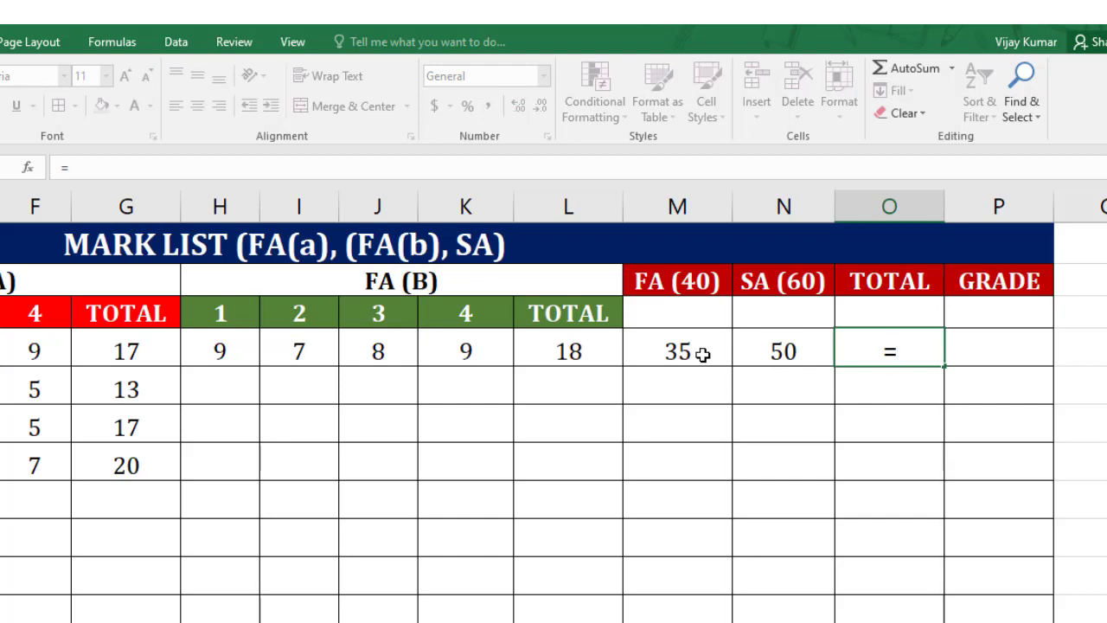
{"action": "type", "text": "SUM"}
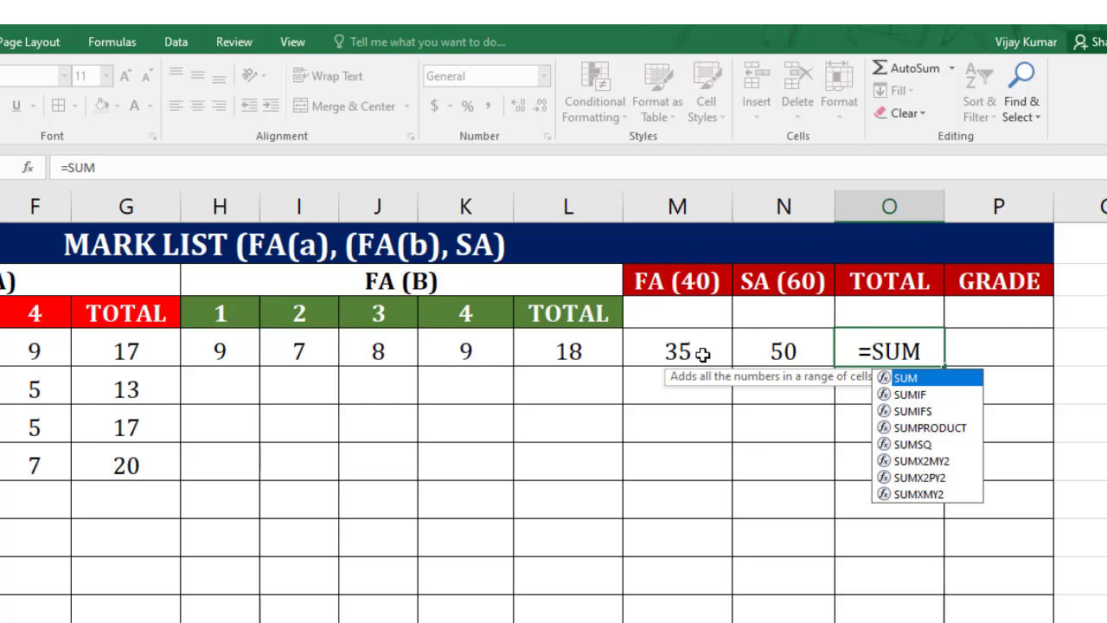
{"action": "type", "text": "("}
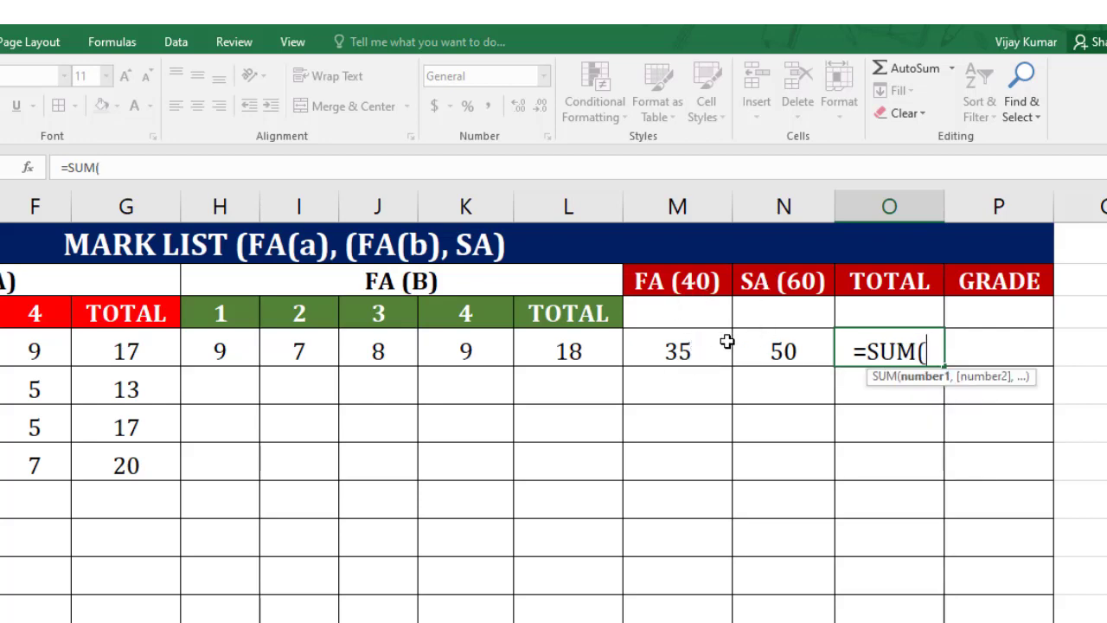
{"action": "left_click_drag", "start_coordinate": [682, 351], "coordinate": [770, 364]}
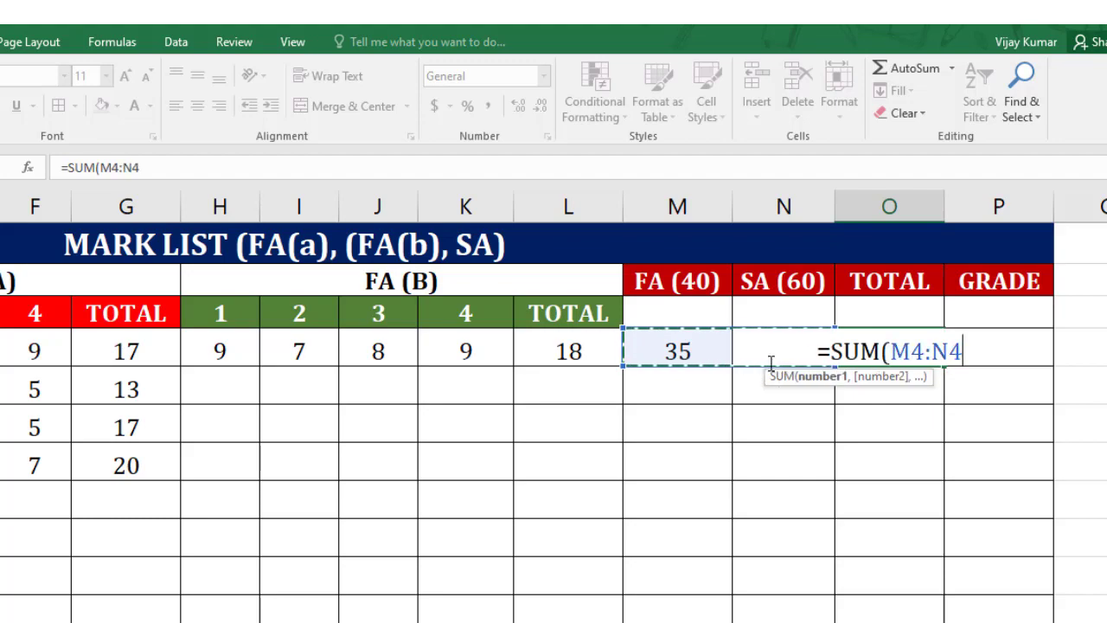
{"action": "type", "text": ")"}
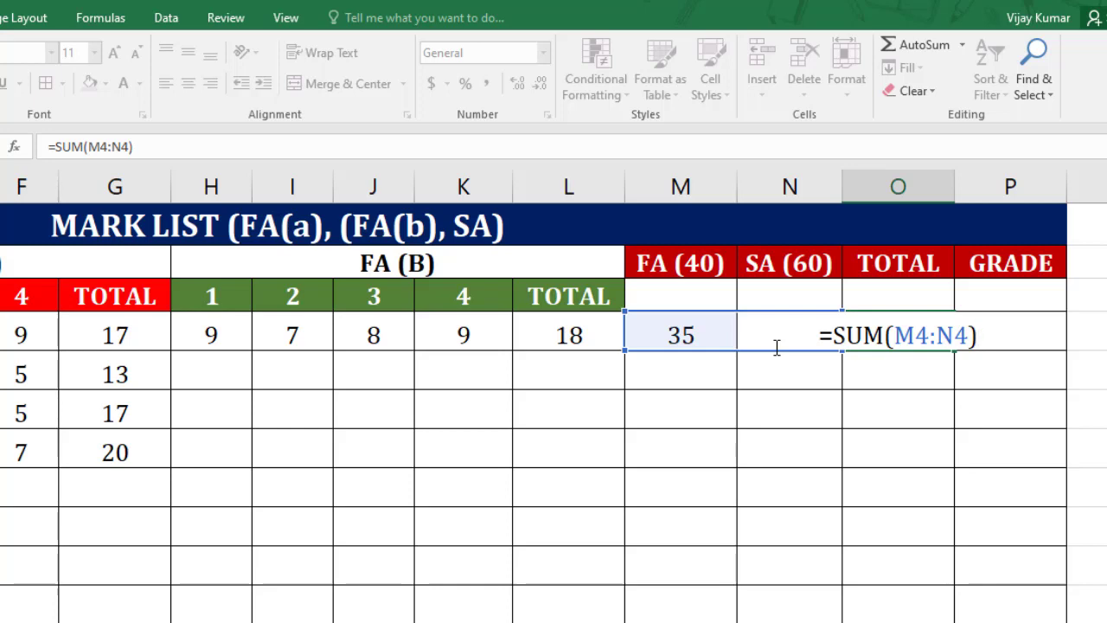
{"action": "key", "text": "Return"}
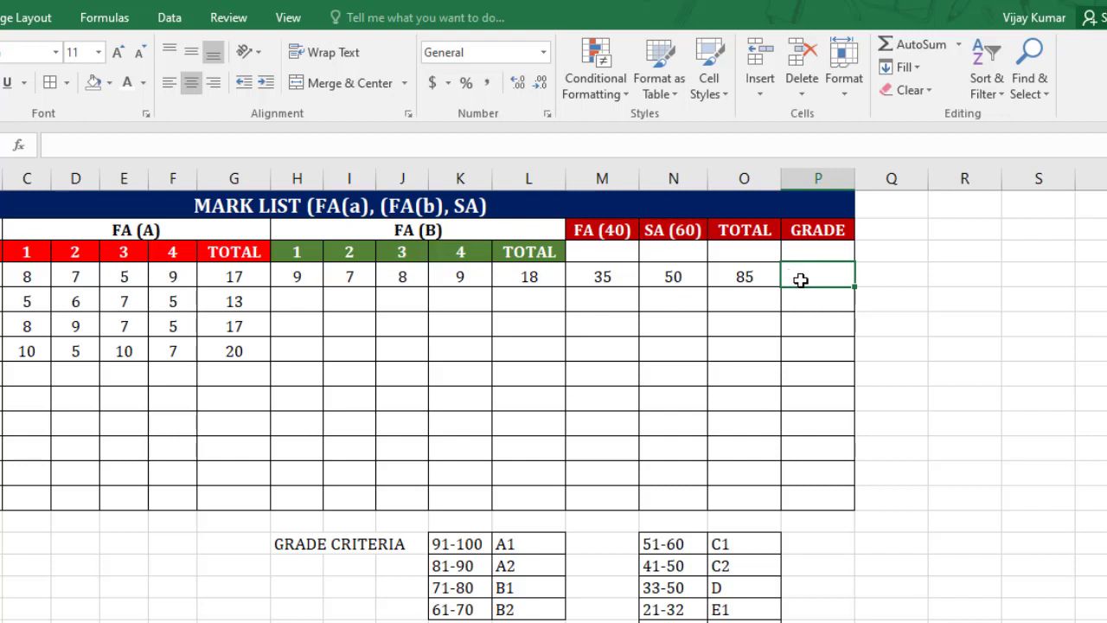
{"action": "left_click", "coordinate": [757, 275]}
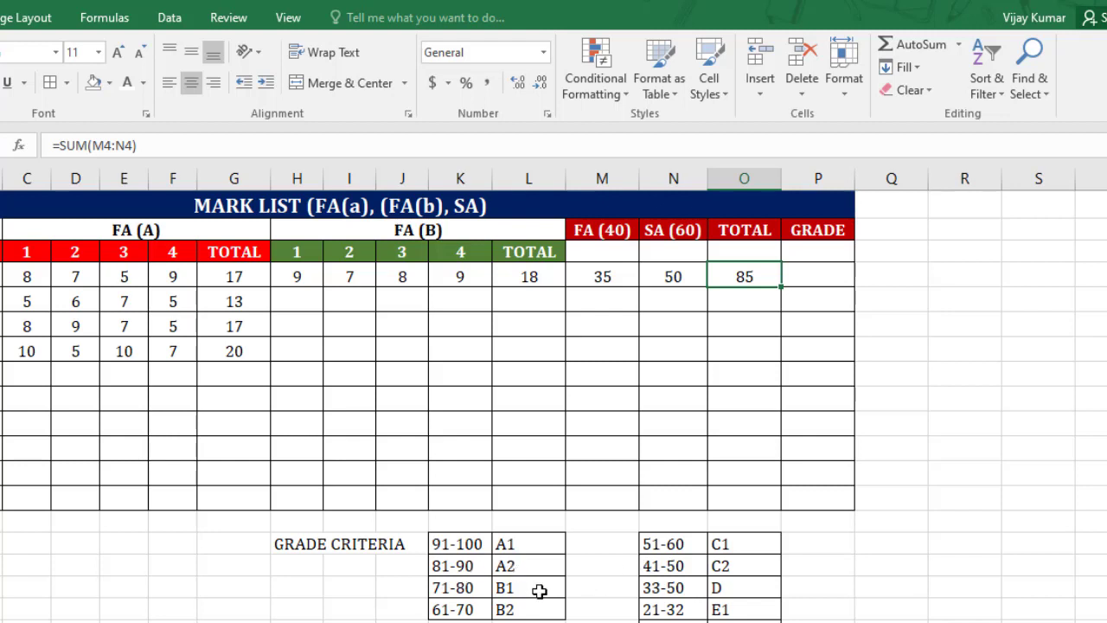
{"action": "left_click", "coordinate": [821, 273]}
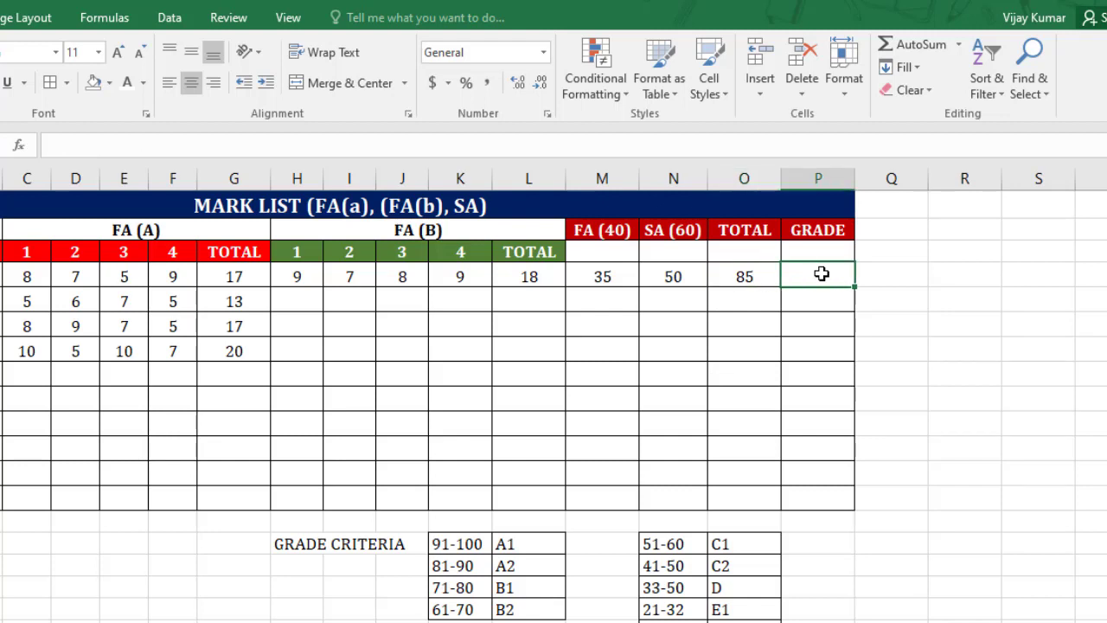
- Begin P4's GRADE formula as =IF(AND(O4>=91, fixing a stray digit after IF
{"action": "type", "text": "="}
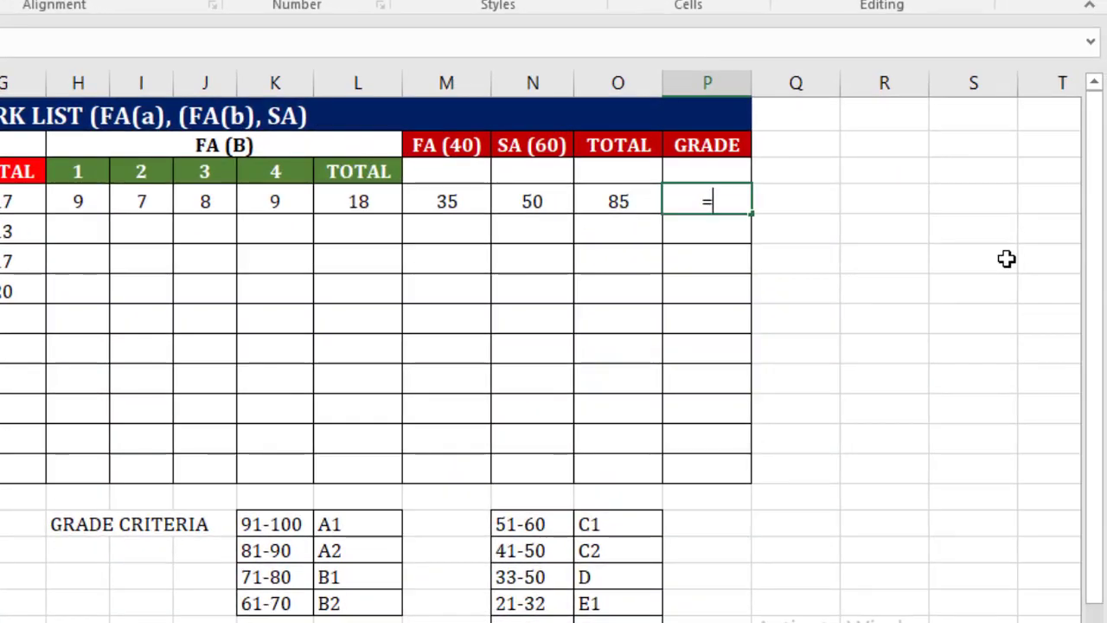
{"action": "type", "text": "IF"}
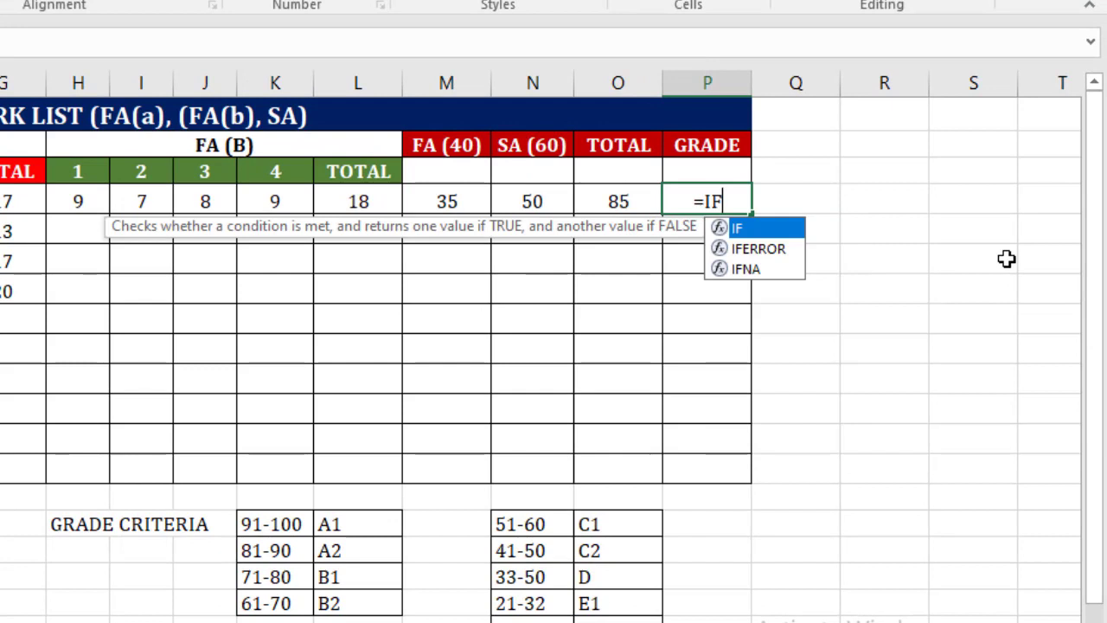
{"action": "type", "text": "9"}
{"action": "key", "text": "BackSpace"}
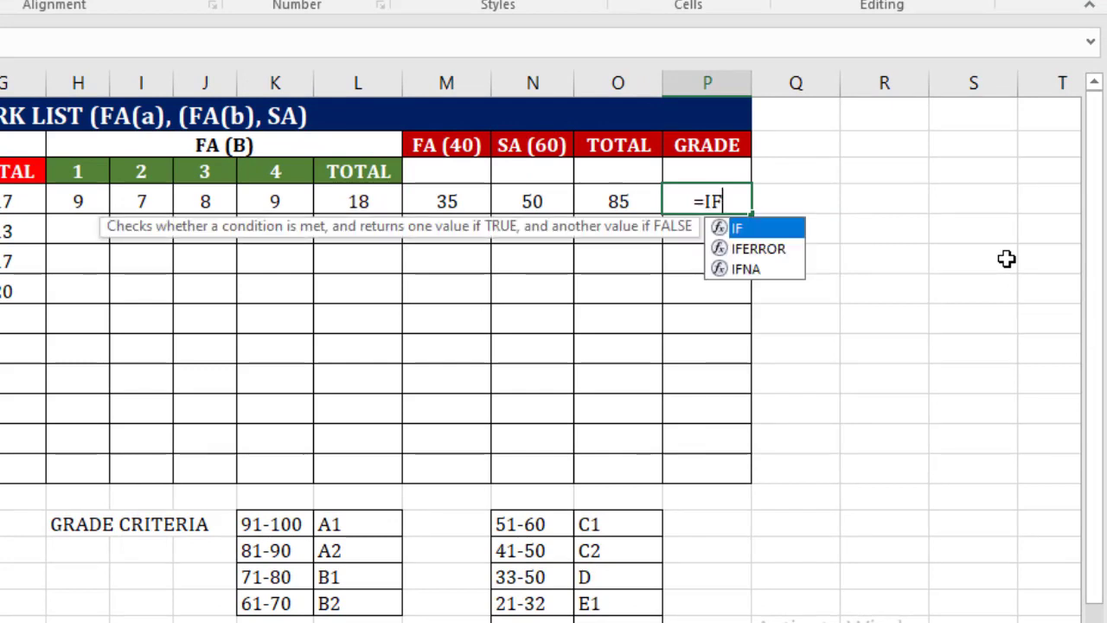
{"action": "type", "text": "(AND"}
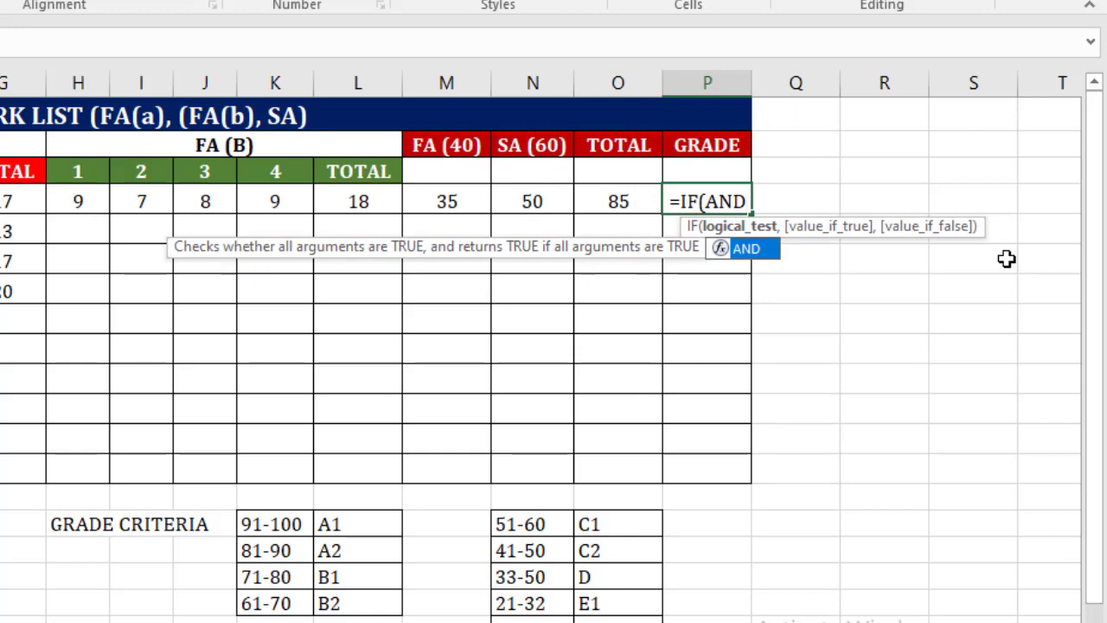
{"action": "type", "text": "("}
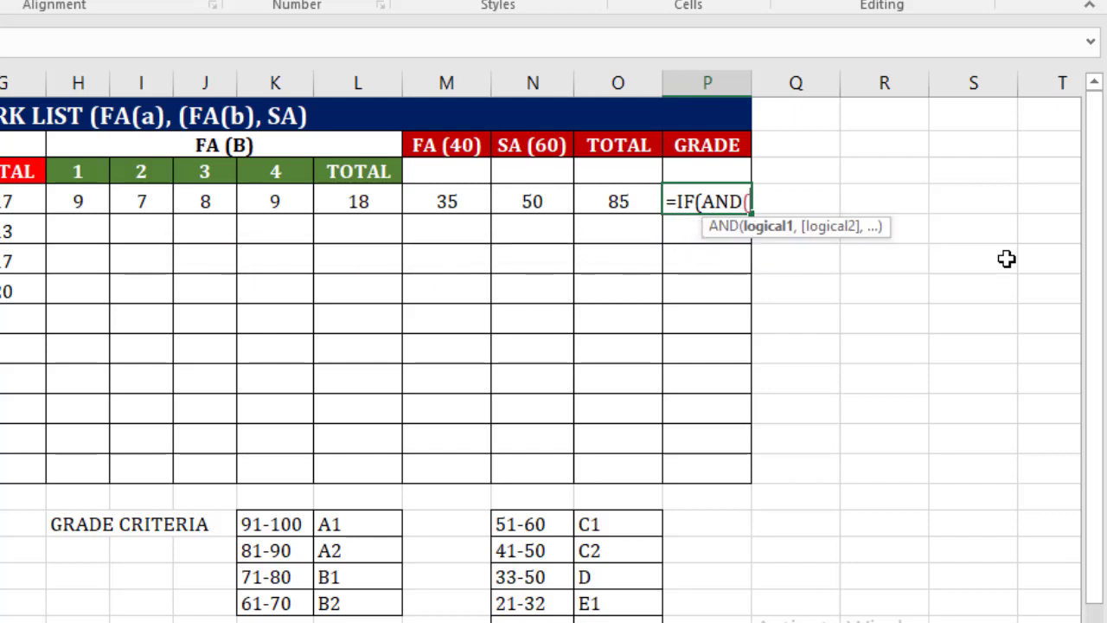
{"action": "left_click", "coordinate": [637, 200]}
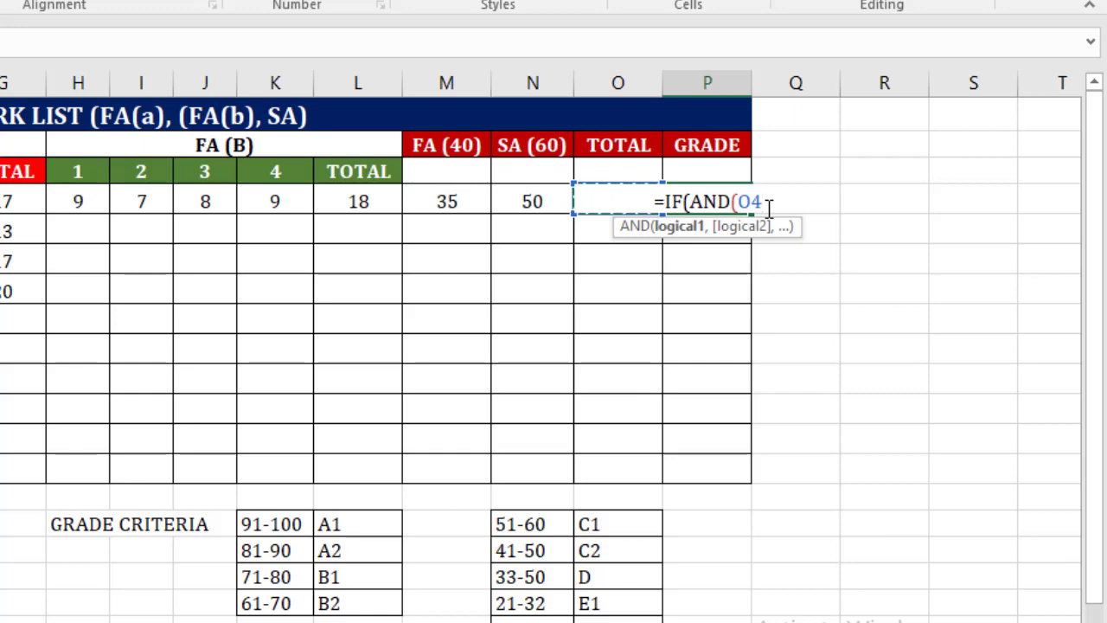
{"action": "type", "text": ">"}
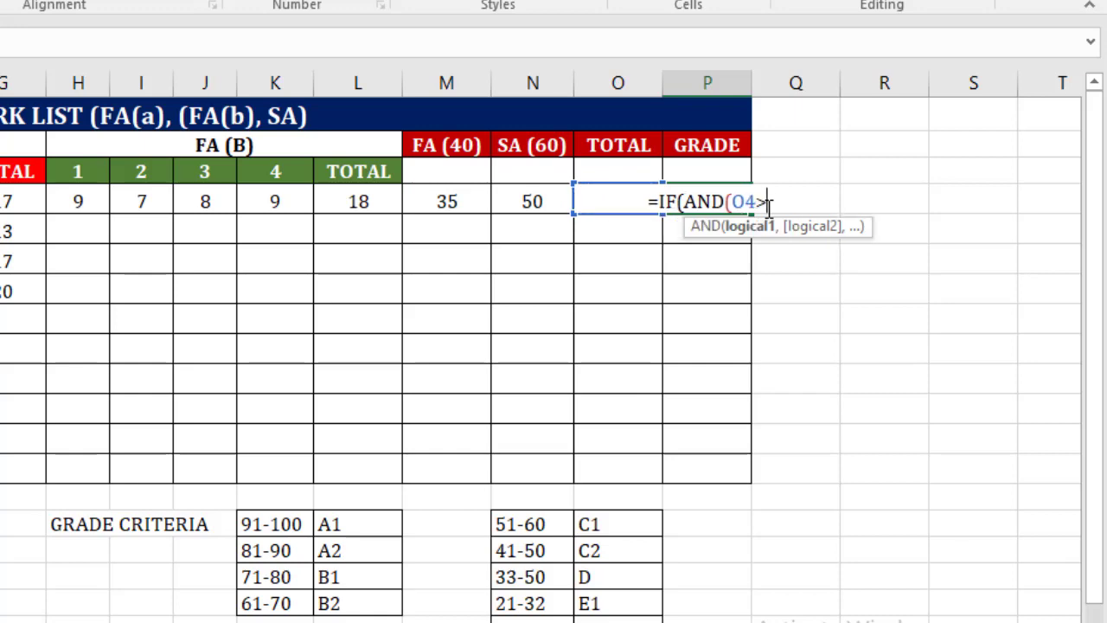
{"action": "type", "text": "="}
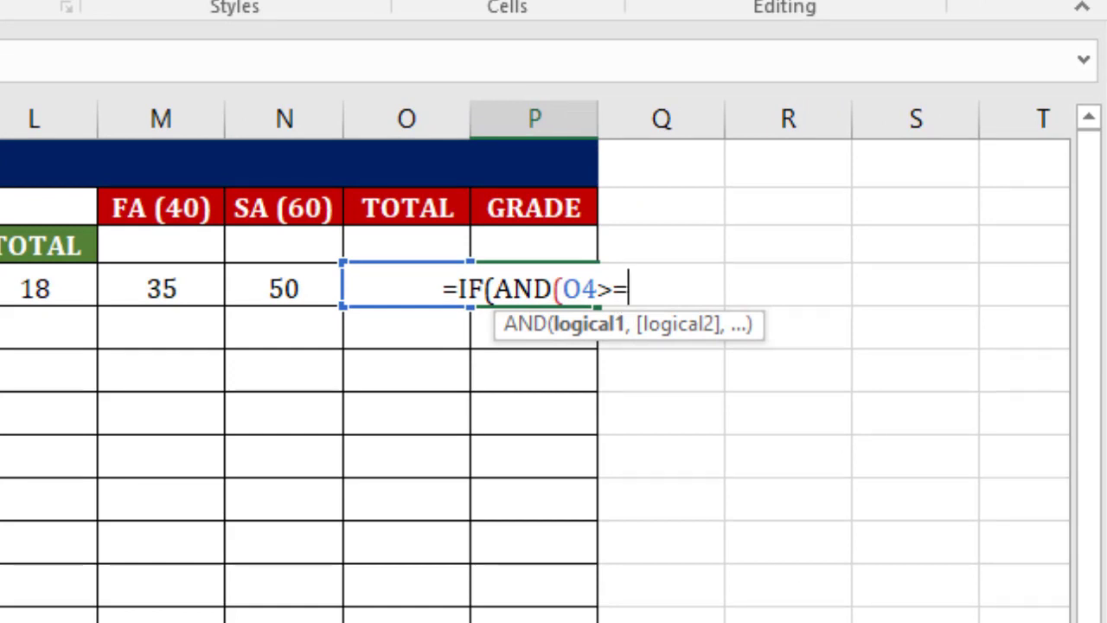
{"action": "type", "text": "9"}
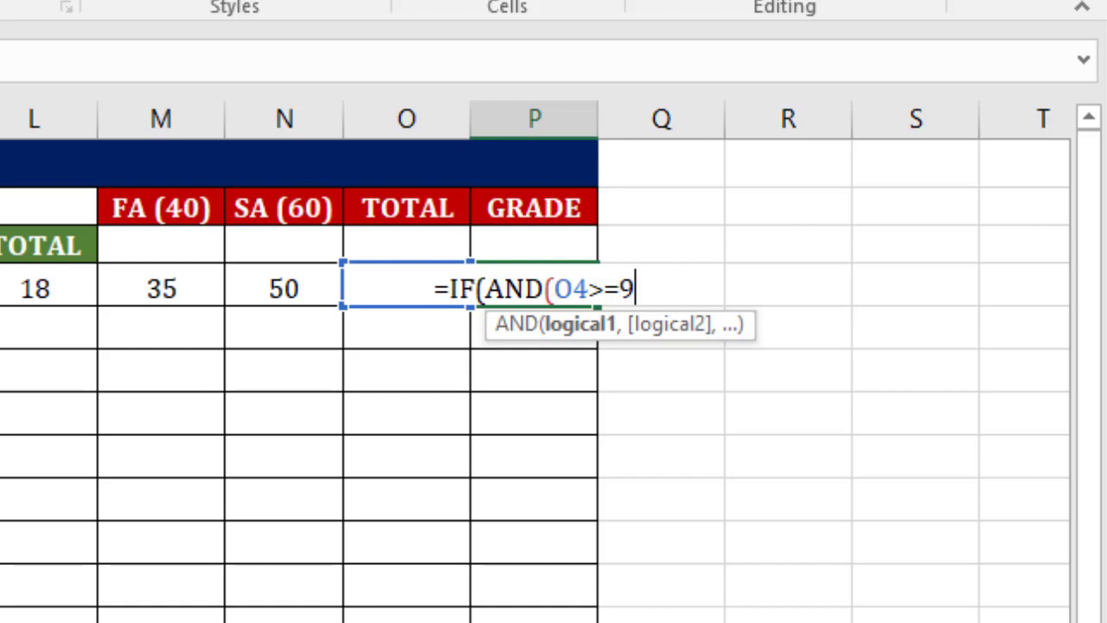
{"action": "type", "text": "1"}
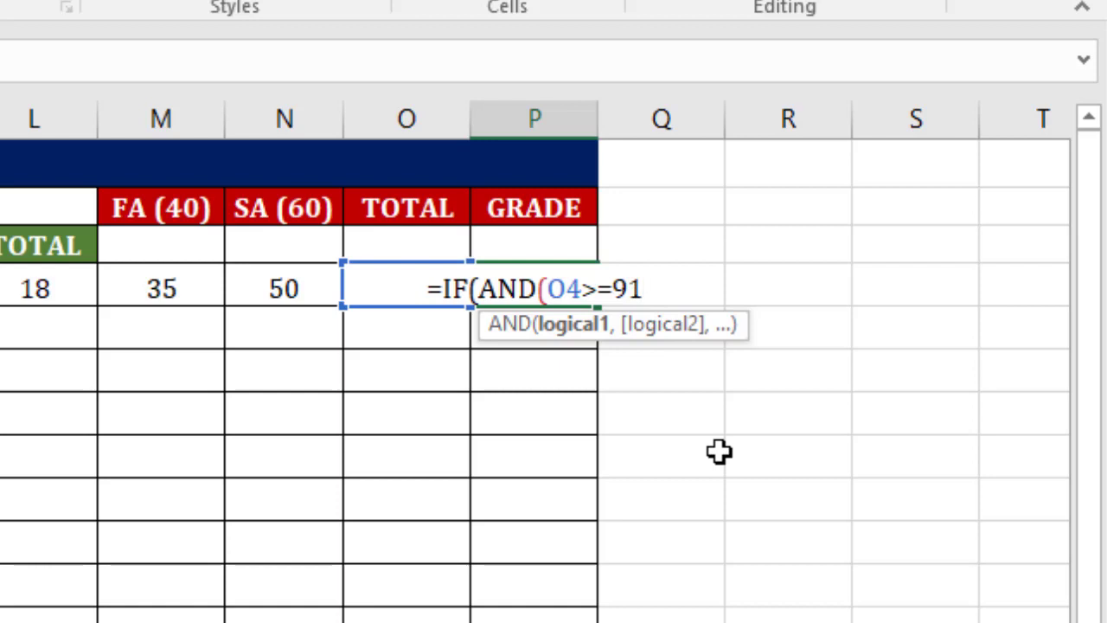
- Complete the A1 test as AND(O4>=91,O4<=100) returning "A1", correcting the mistyped 1000
{"action": "type", "text": ","}
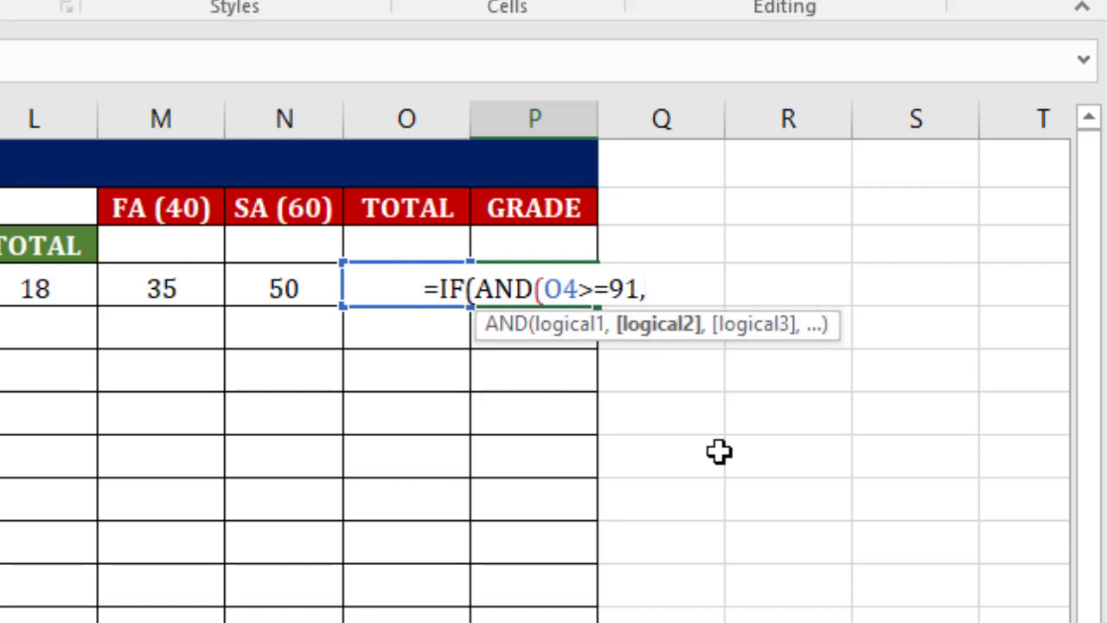
{"action": "type", "text": "O"}
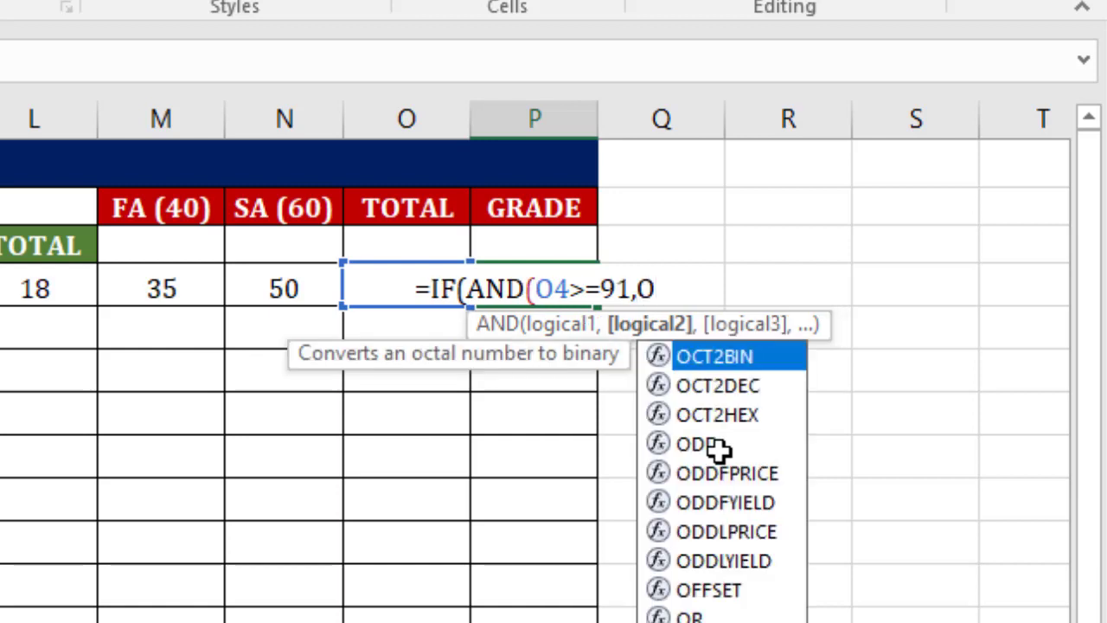
{"action": "type", "text": "4"}
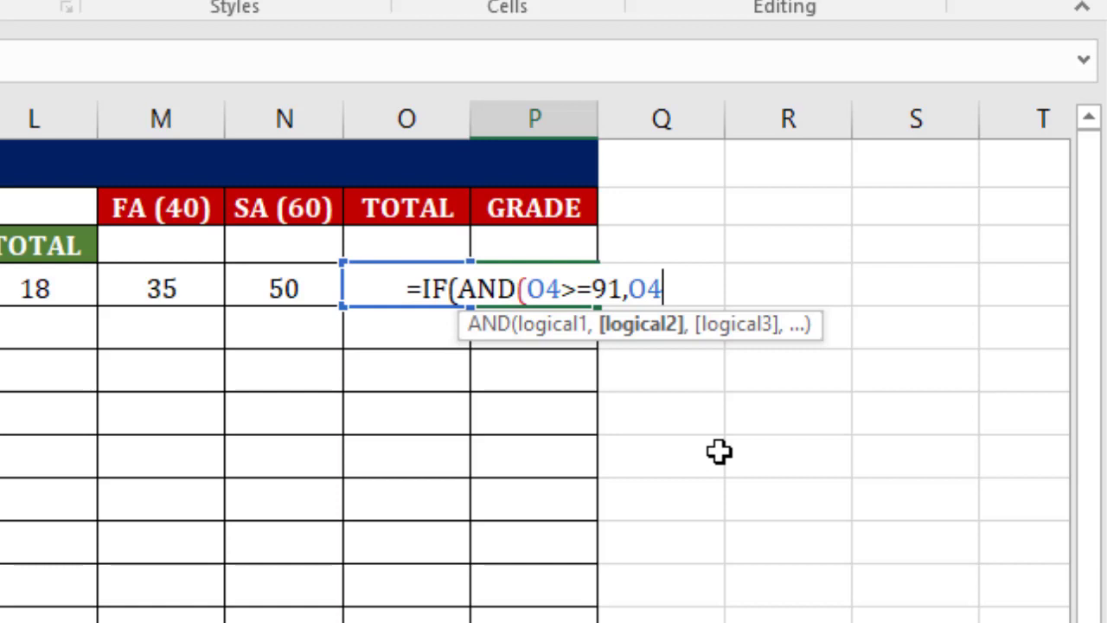
{"action": "type", "text": "<="}
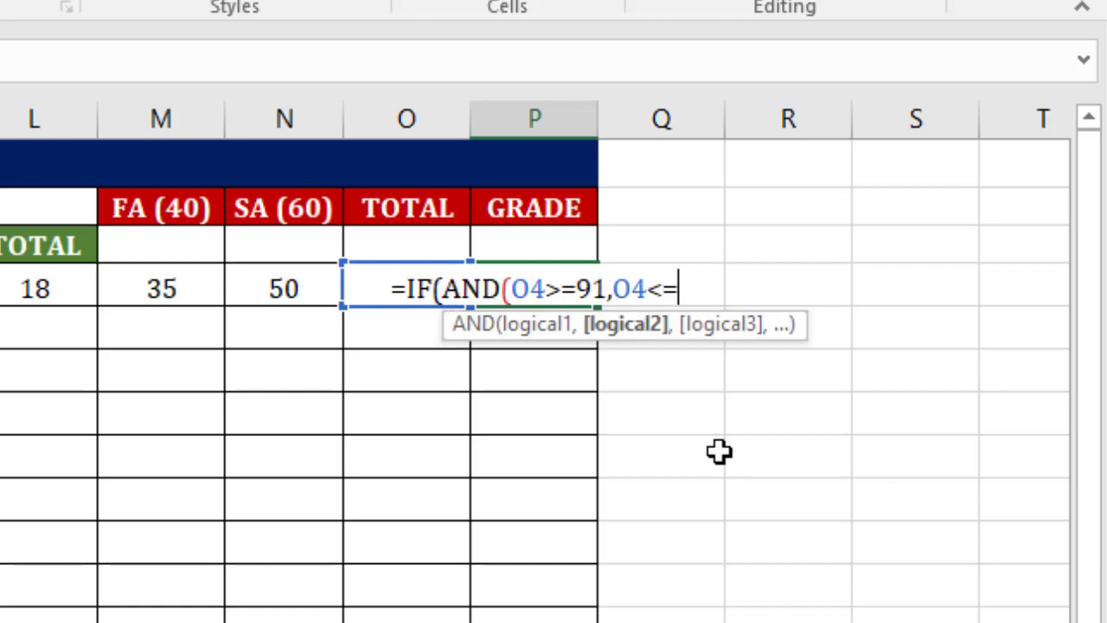
{"action": "type", "text": "100"}
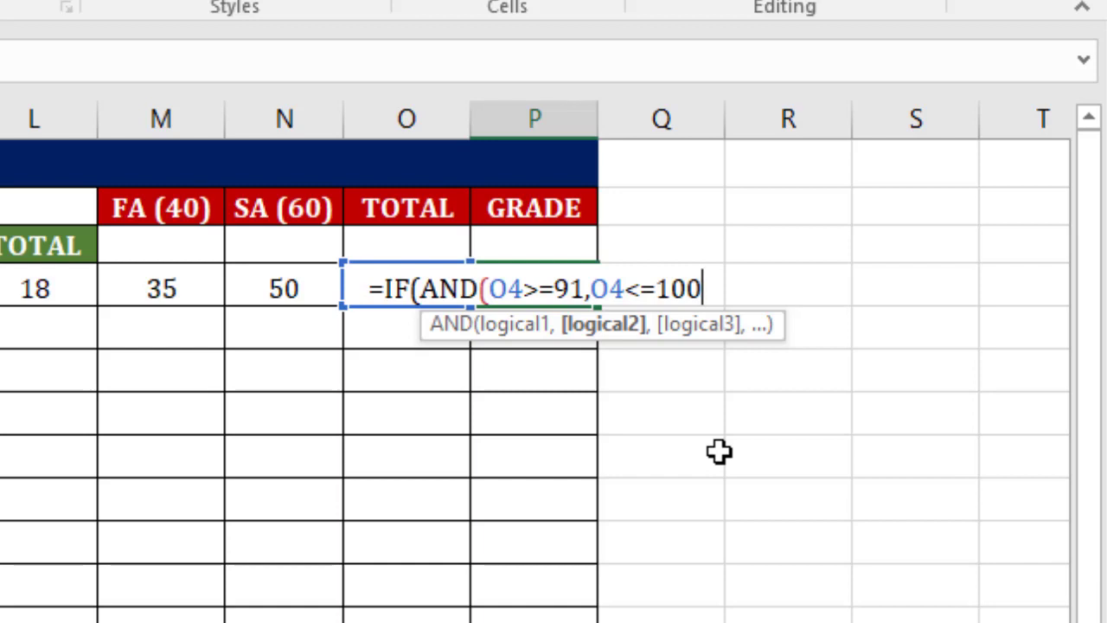
{"action": "type", "text": "0"}
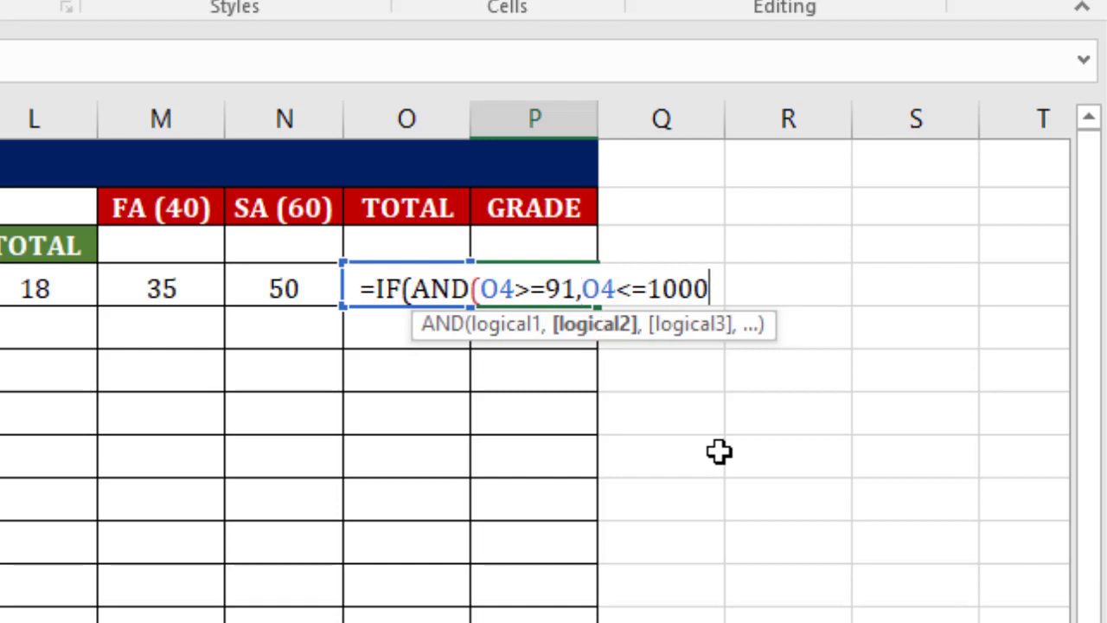
{"action": "key", "text": "BackSpace"}
{"action": "type", "text": ")"}
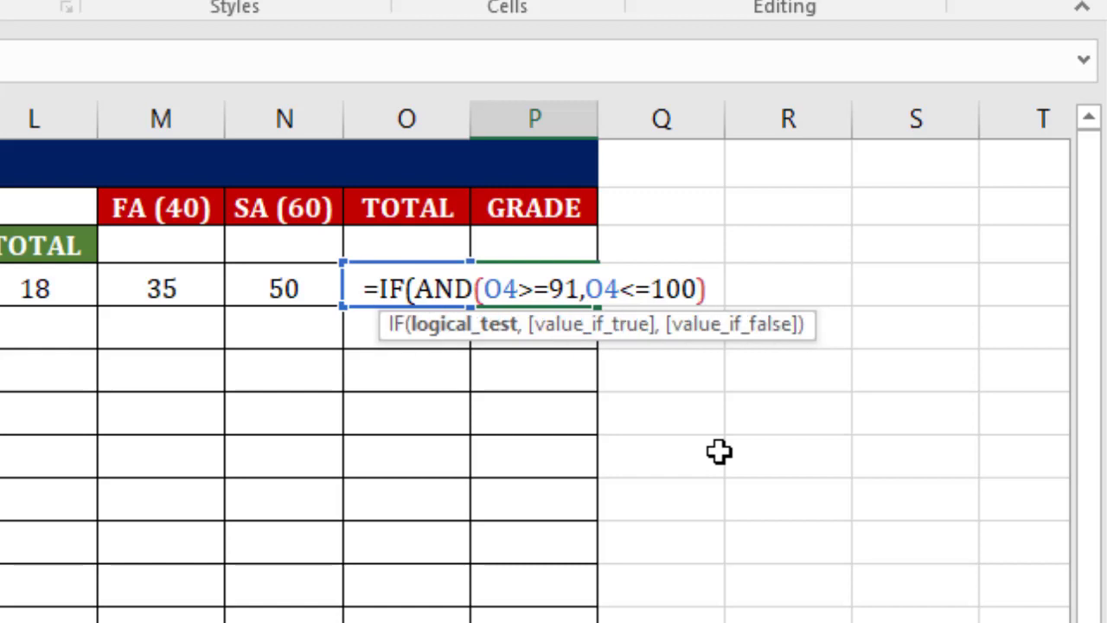
{"action": "type", "text": ","}
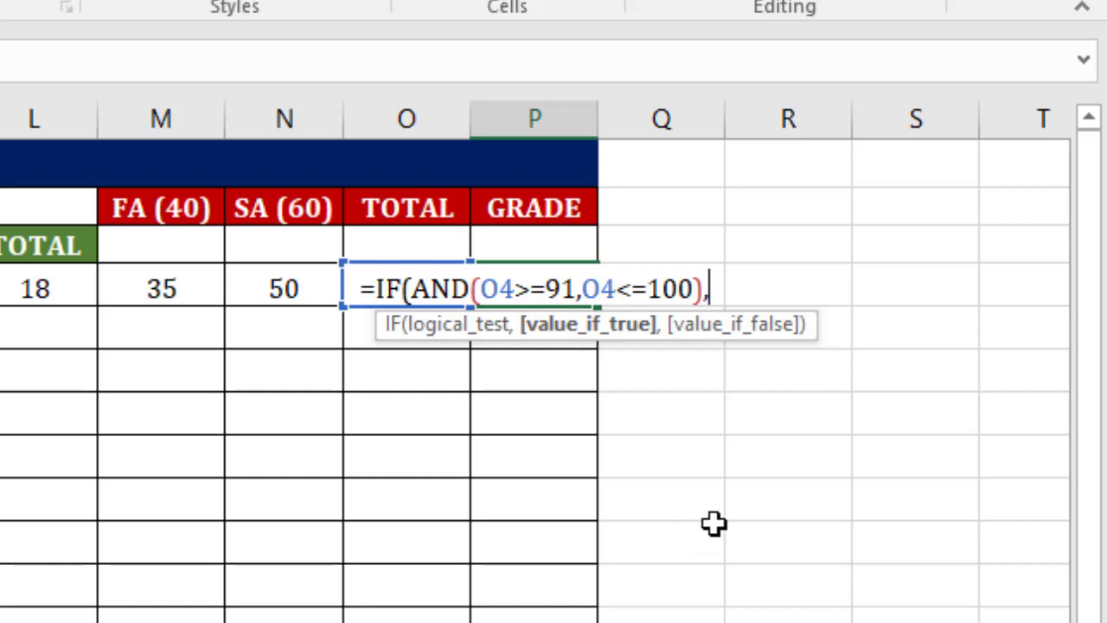
{"action": "type", "text": "\""}
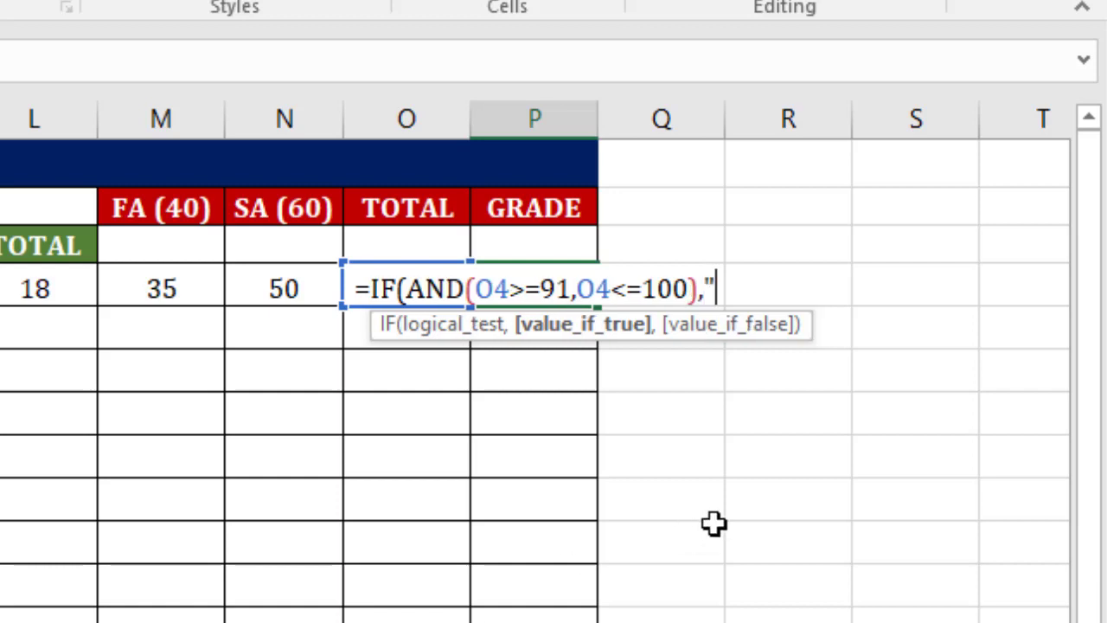
{"action": "type", "text": "A"}
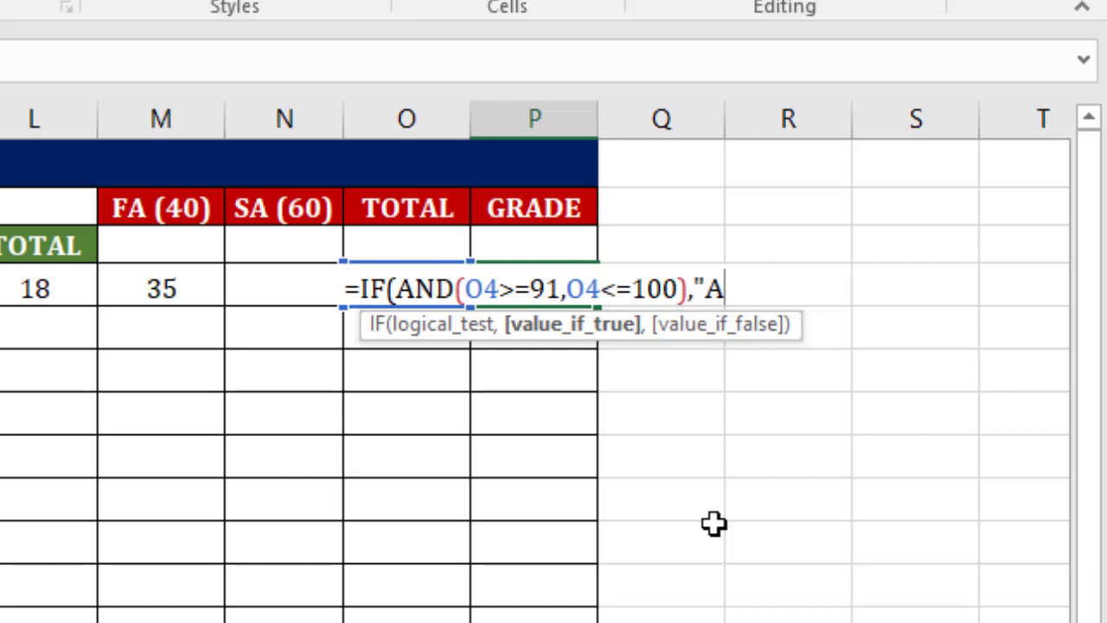
{"action": "type", "text": "1"}
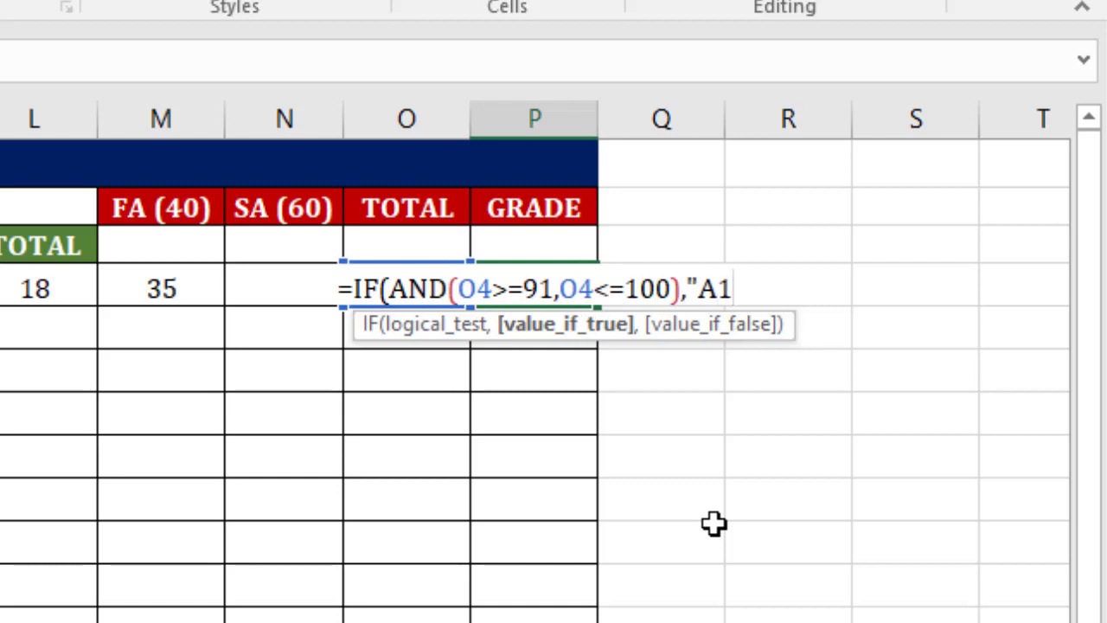
{"action": "type", "text": "\""}
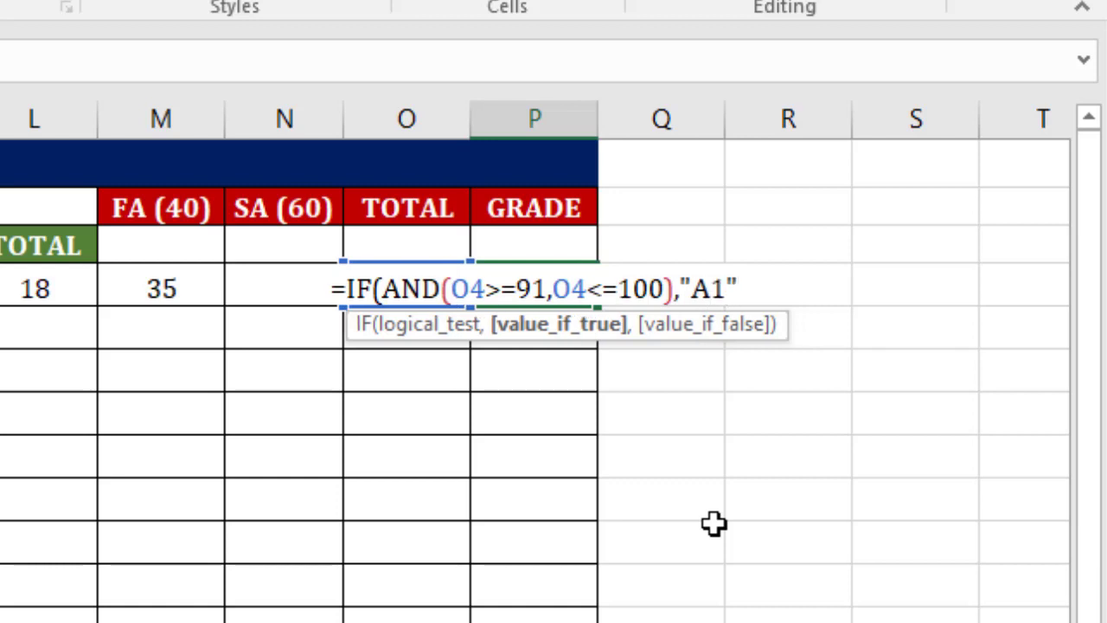
{"action": "type", "text": ","}
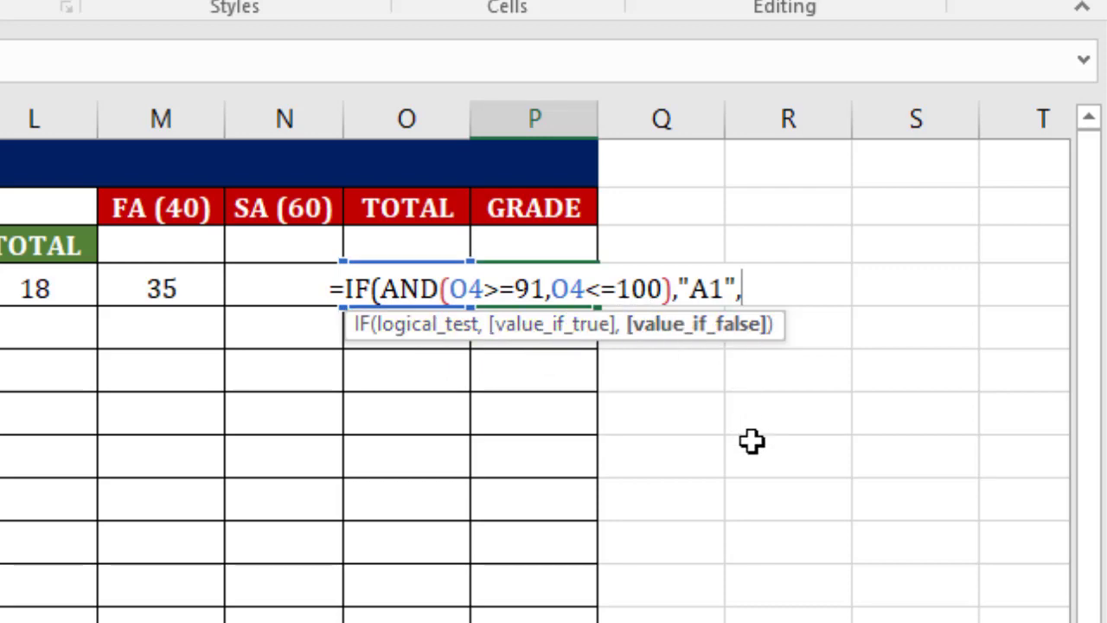
- Add the nested branch IF(AND(O4>=81,O4<=90),"A2", and begin the next IF(AND(O4 test
{"action": "type", "text": "IF"}
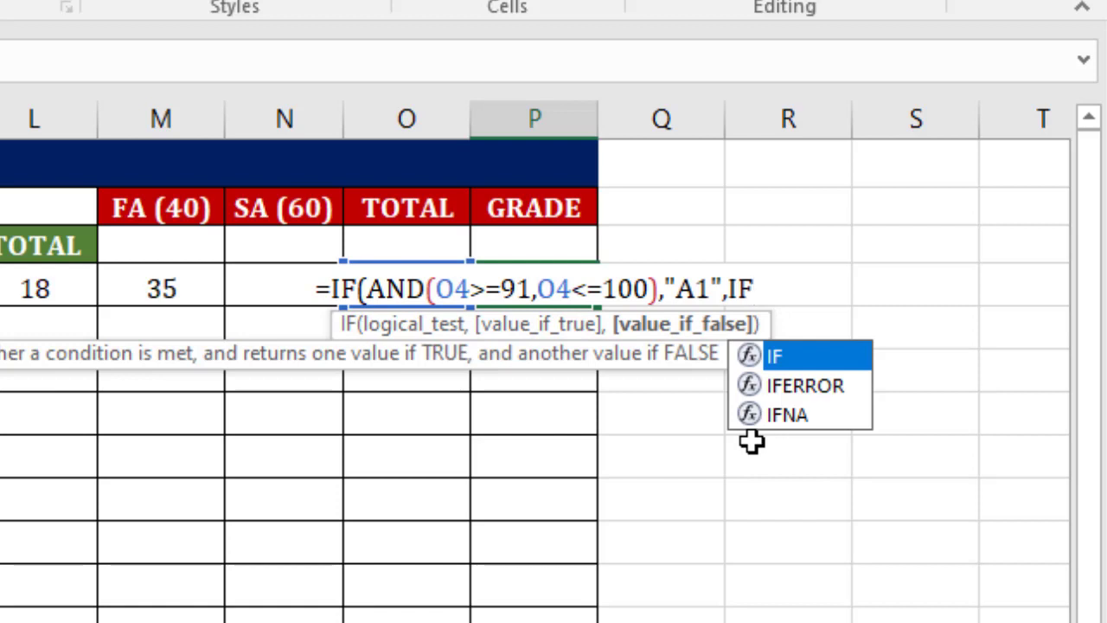
{"action": "type", "text": "(AND"}
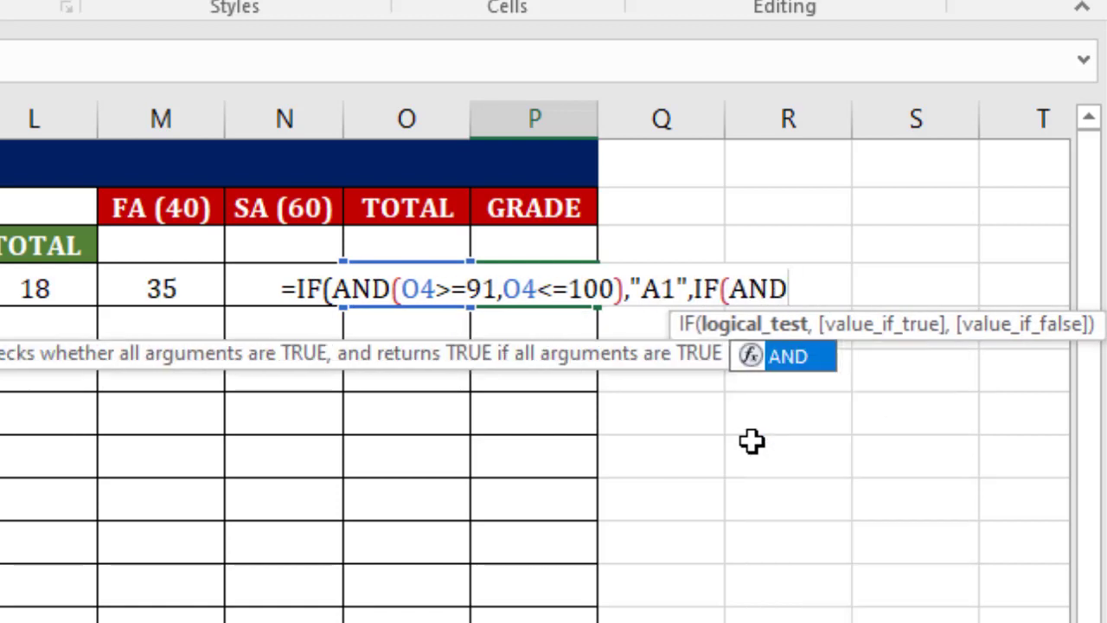
{"action": "type", "text": "("}
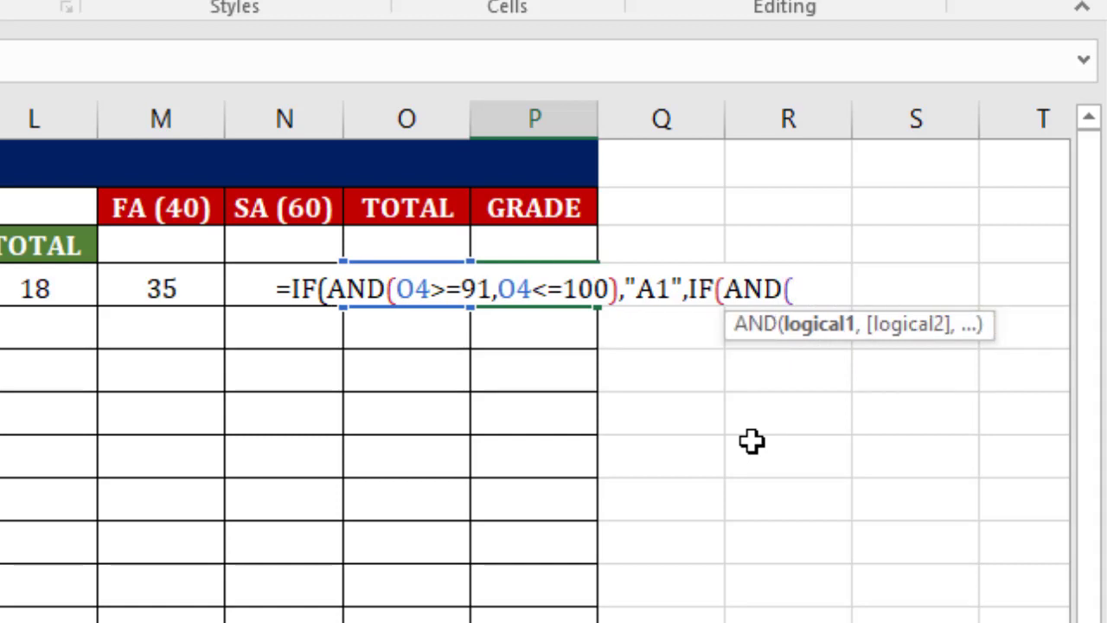
{"action": "type", "text": "O4"}
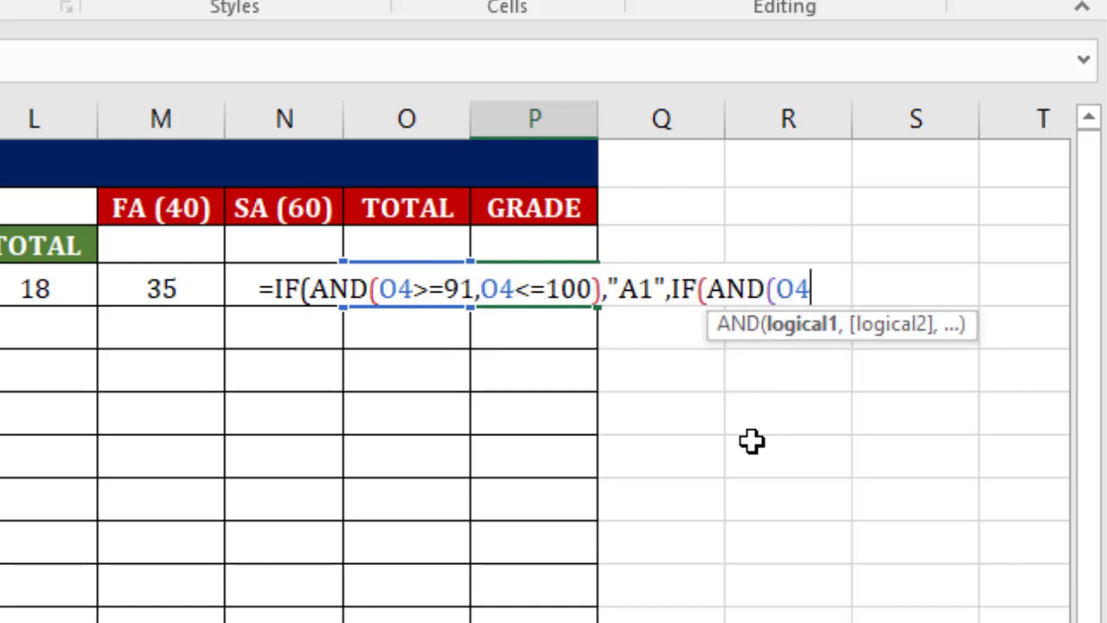
{"action": "type", "text": ">="}
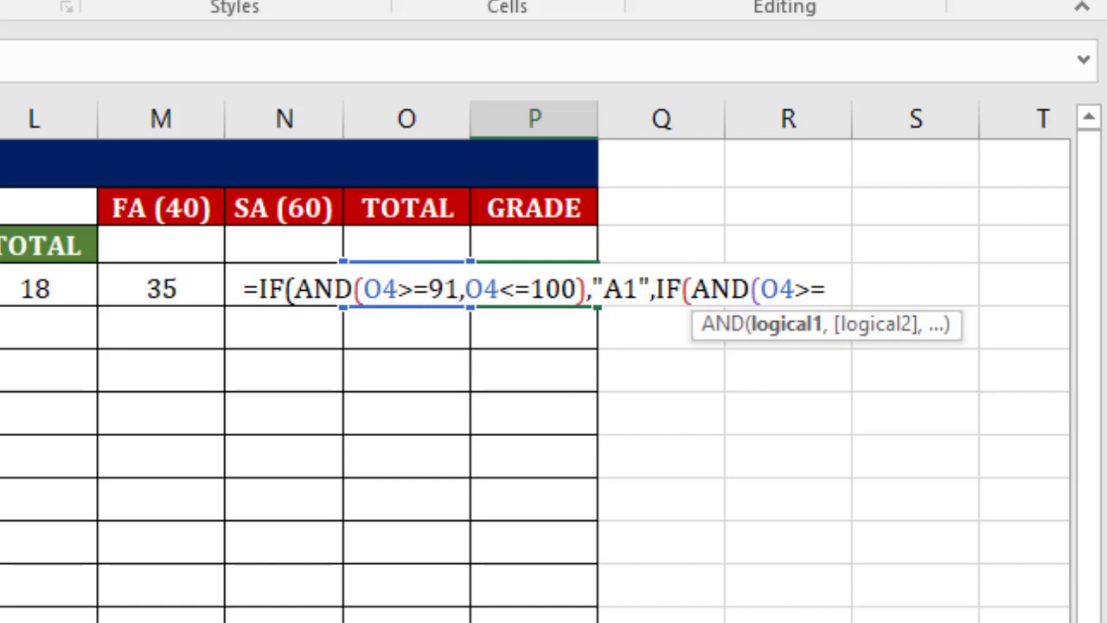
{"action": "type", "text": "8"}
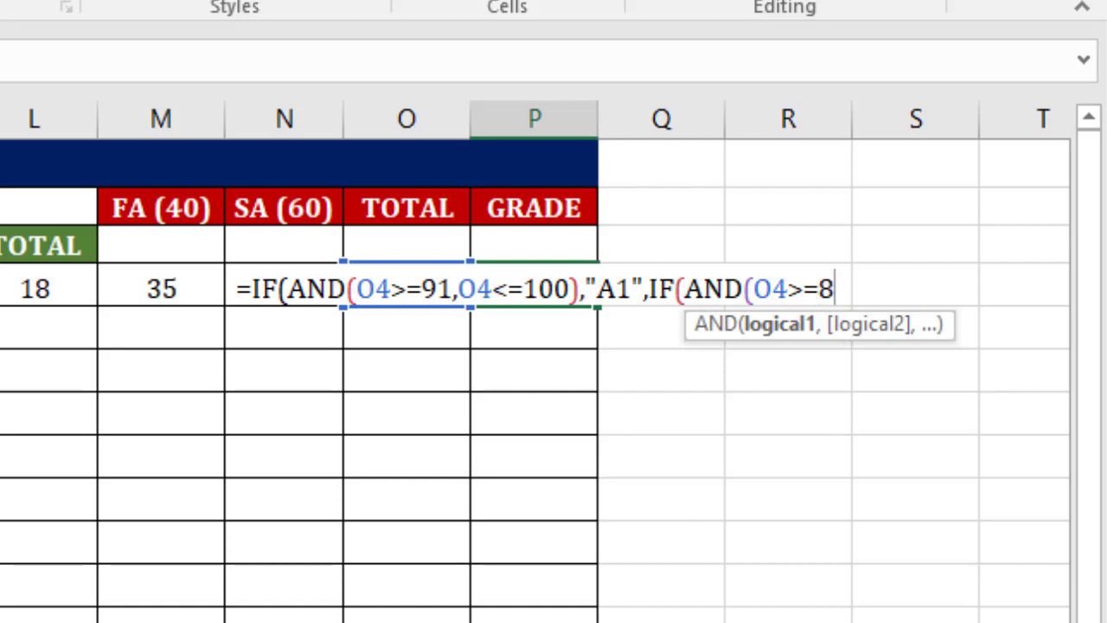
{"action": "type", "text": "1"}
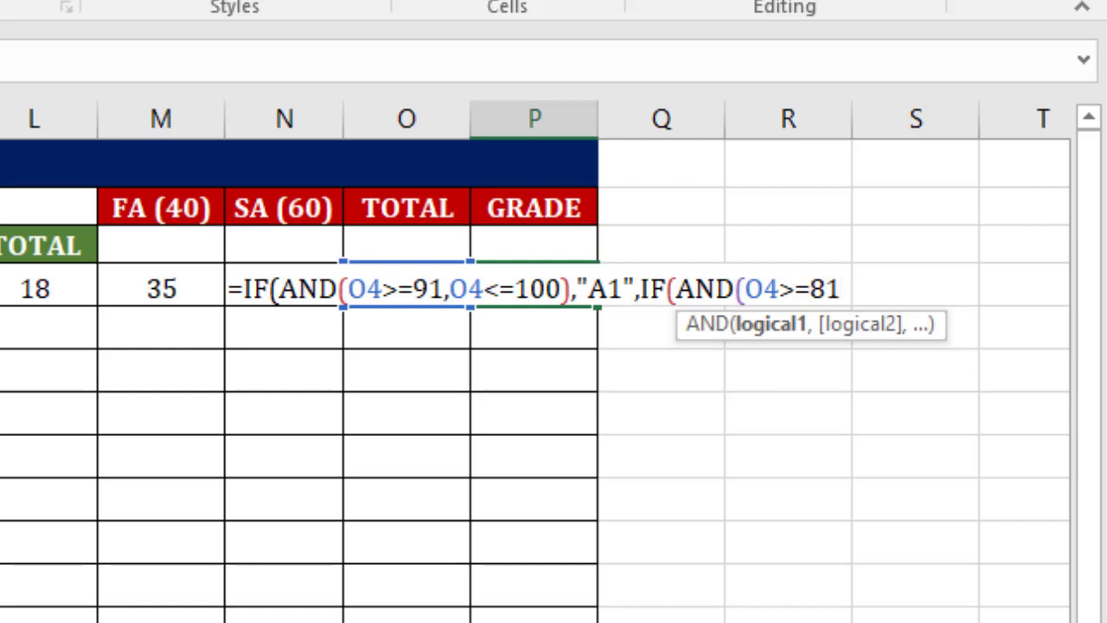
{"action": "type", "text": ",O"}
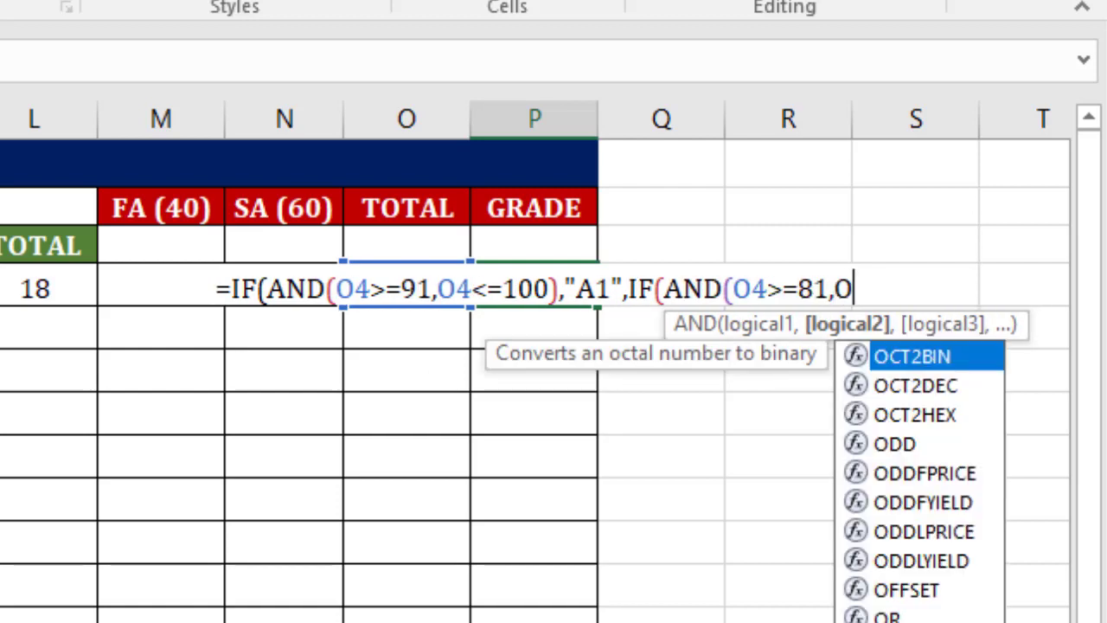
{"action": "type", "text": "4"}
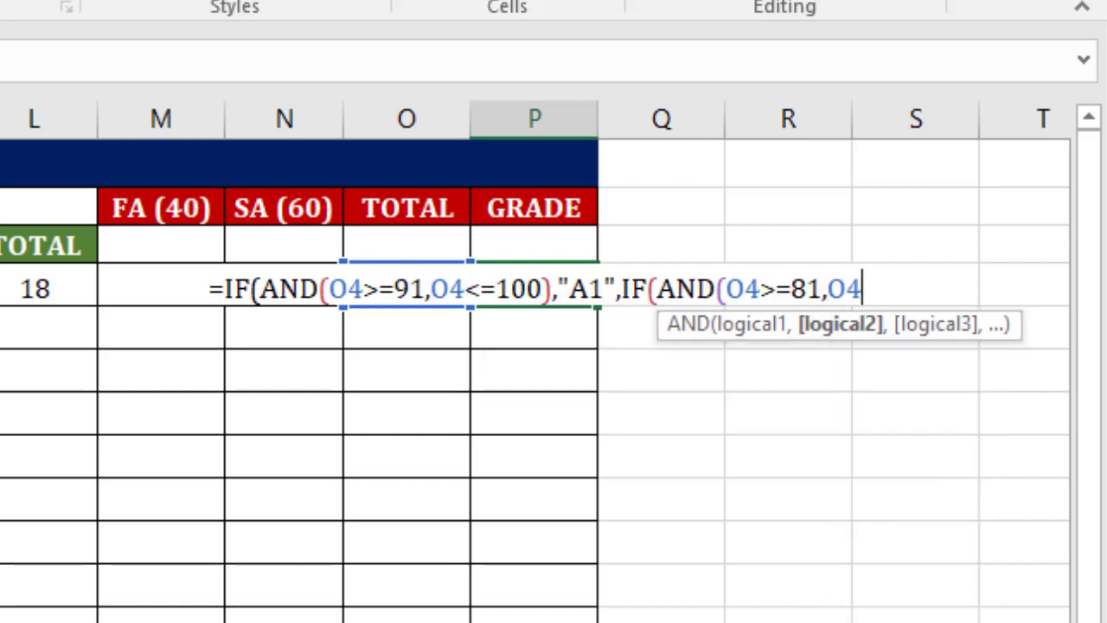
{"action": "type", "text": "<"}
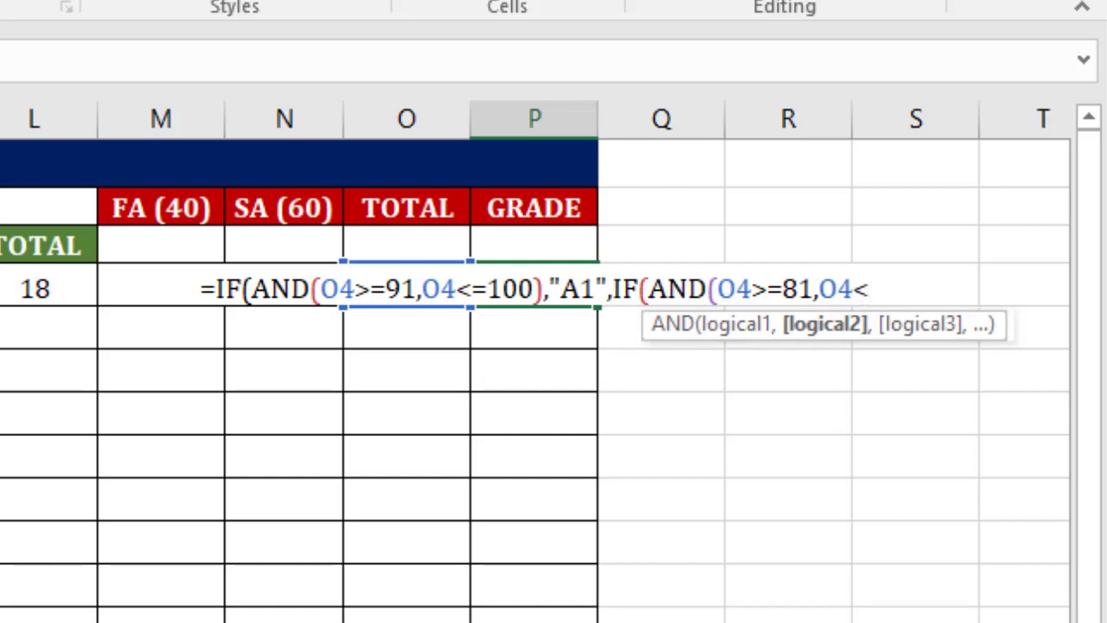
{"action": "type", "text": "="}
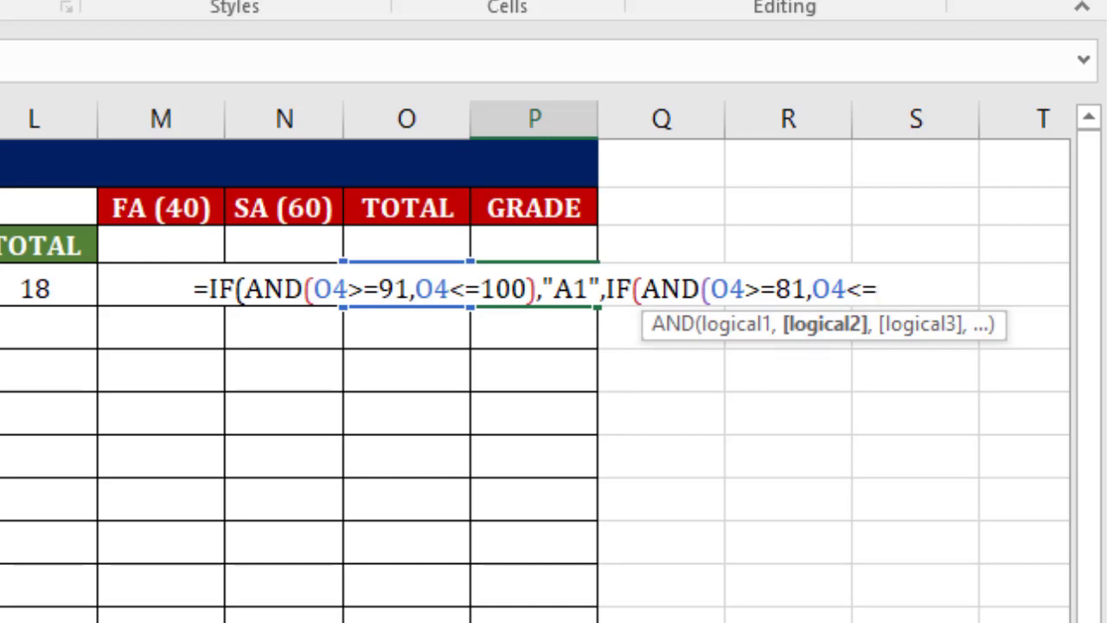
{"action": "type", "text": "90"}
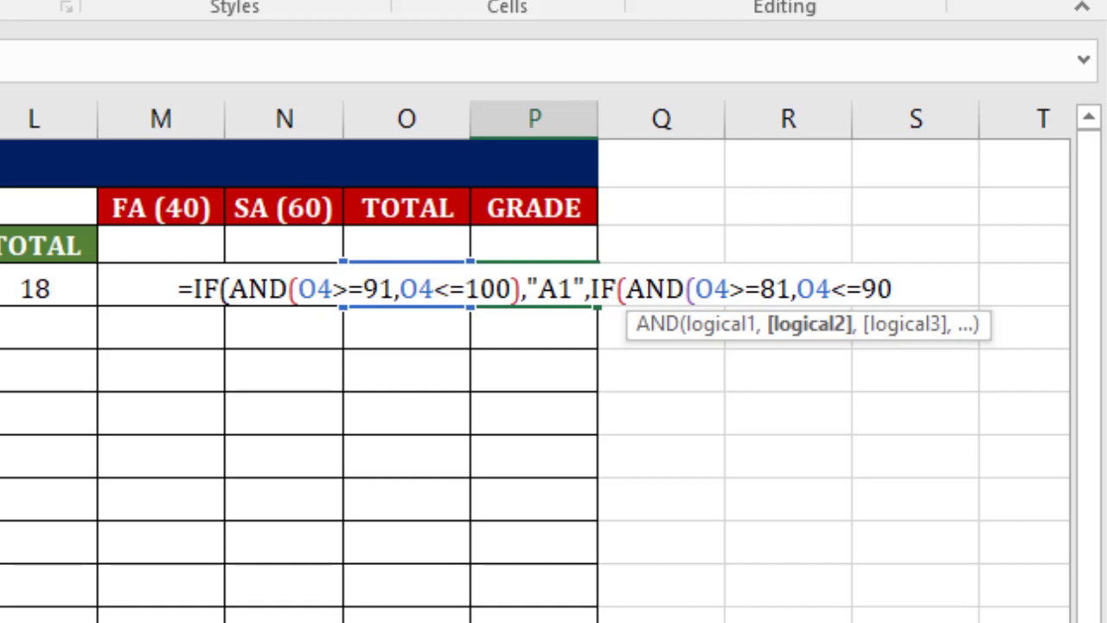
{"action": "type", "text": ")"}
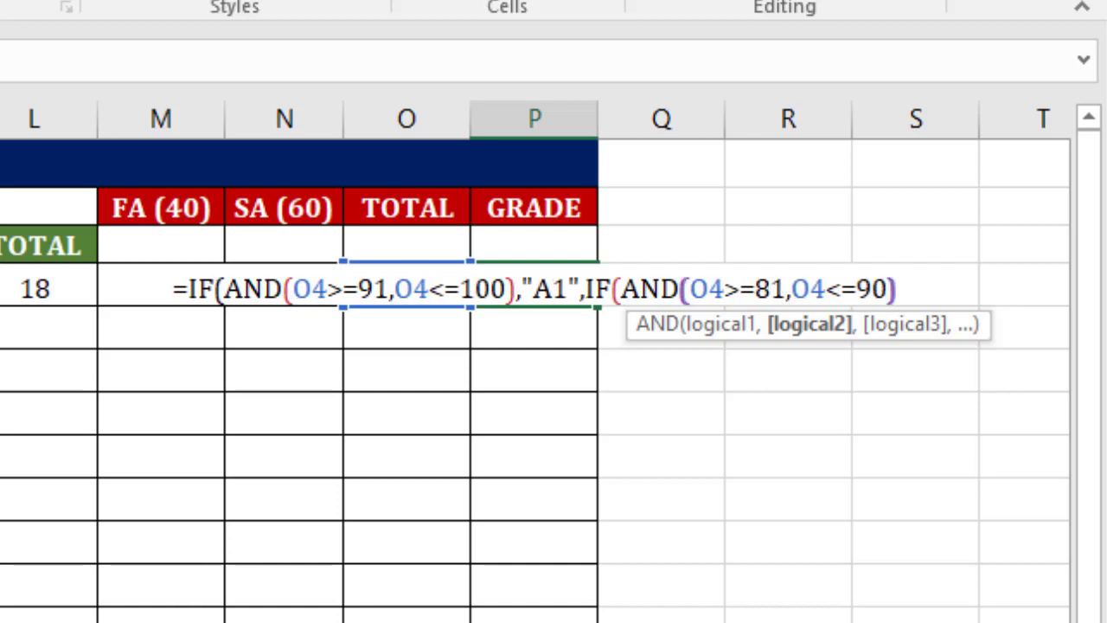
{"action": "type", "text": ","}
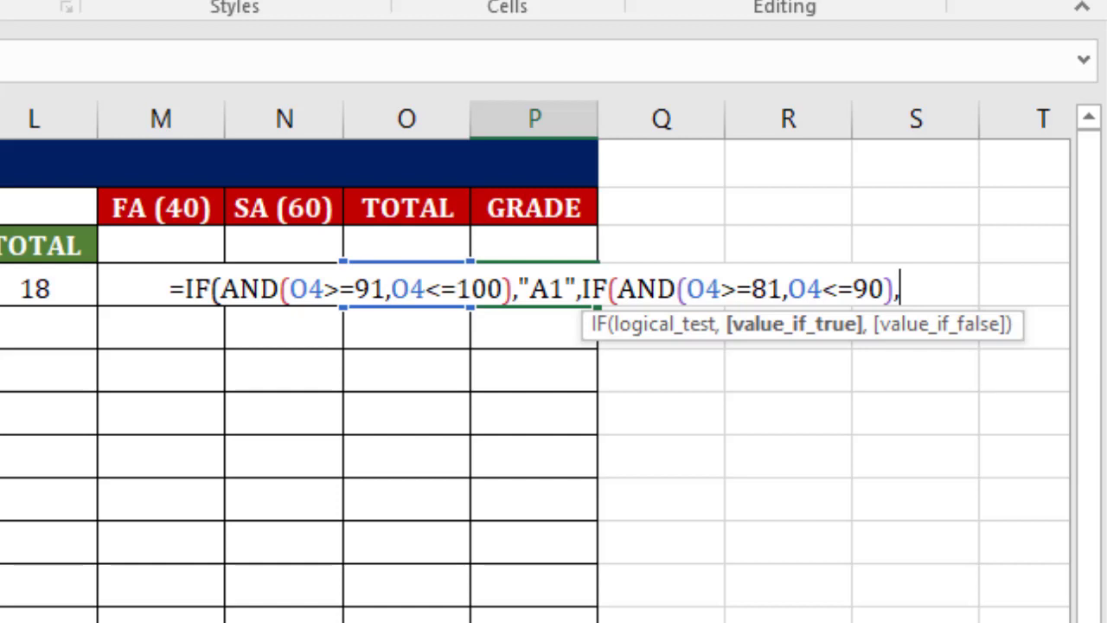
{"action": "type", "text": "\""}
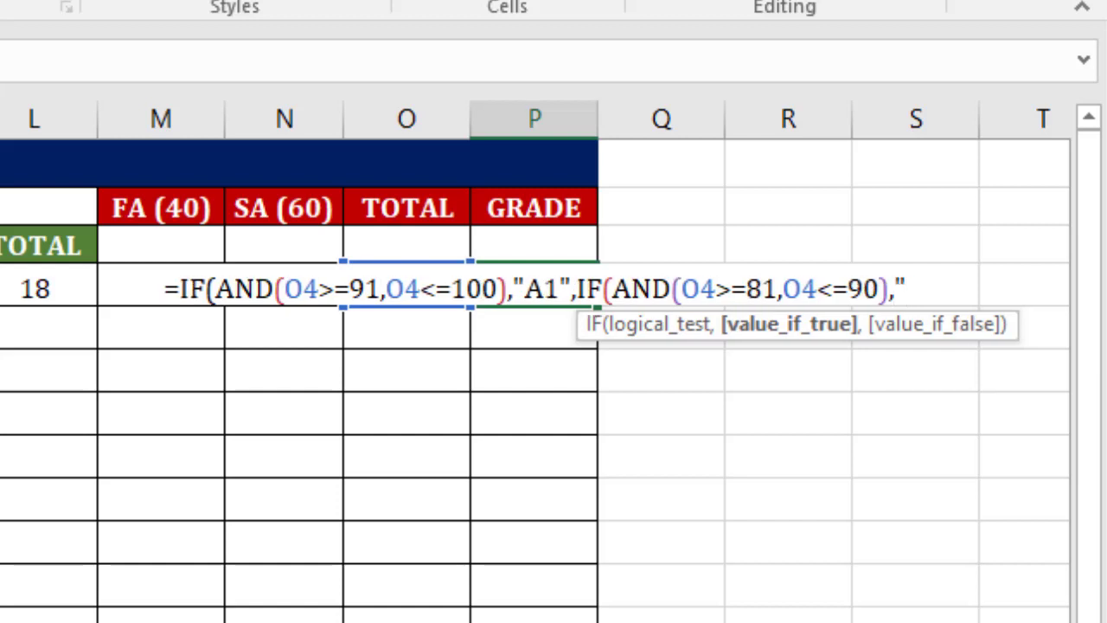
{"action": "type", "text": "A"}
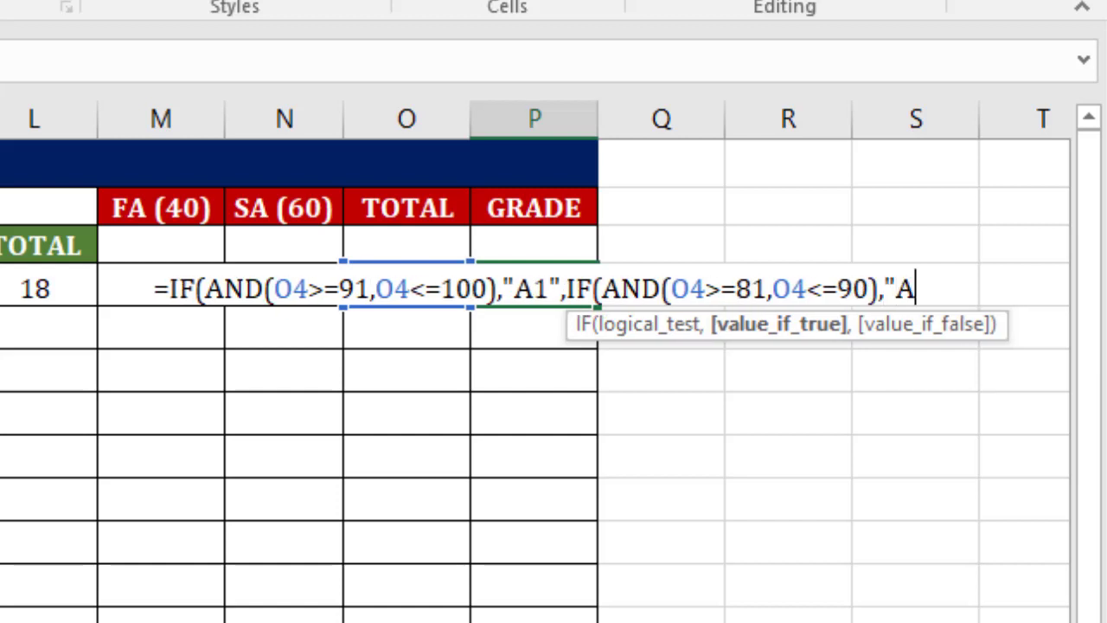
{"action": "type", "text": "2"}
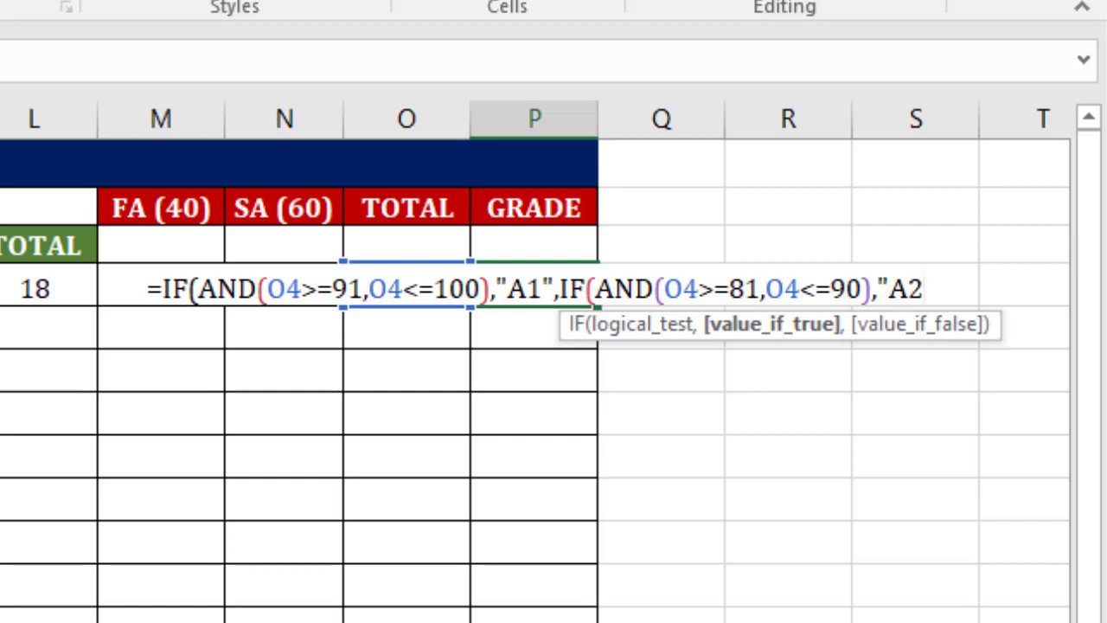
{"action": "type", "text": "\""}
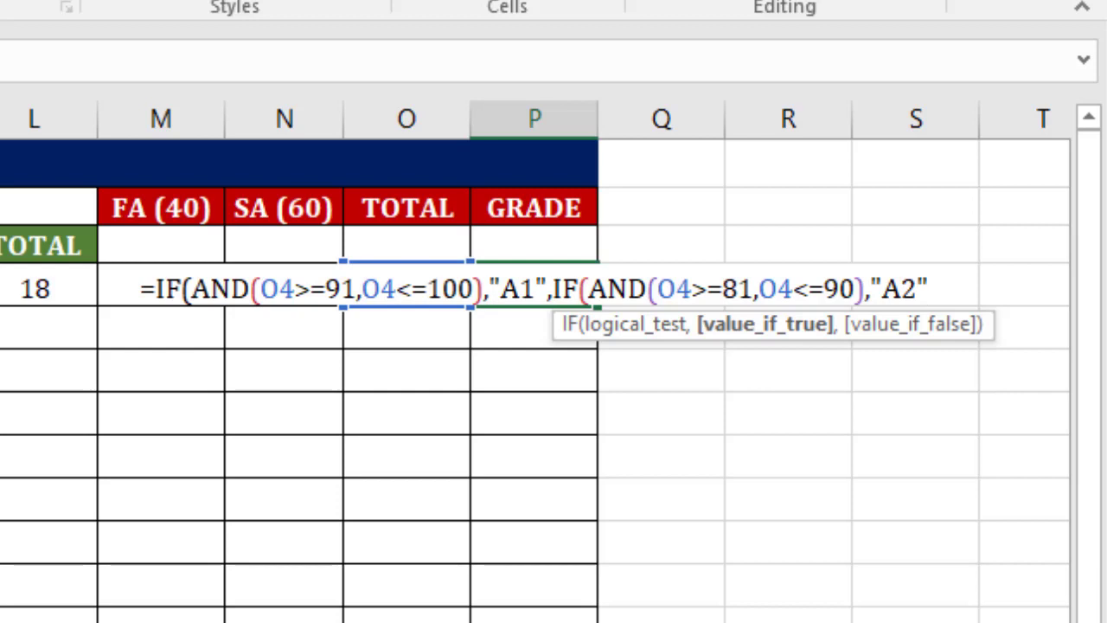
{"action": "type", "text": ","}
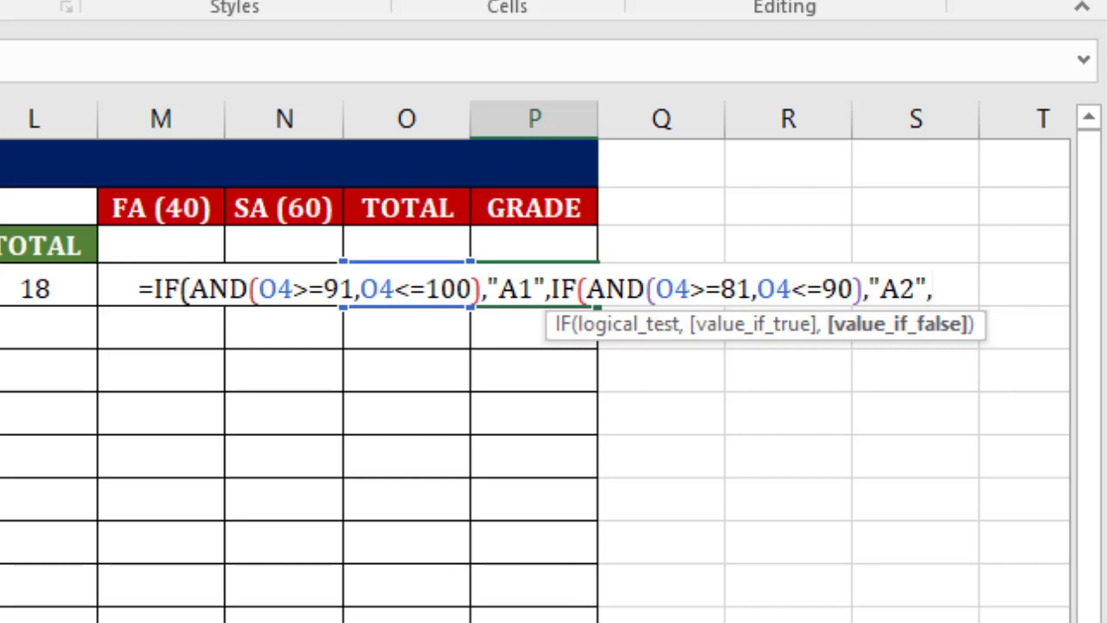
{"action": "type", "text": "IF(AND"}
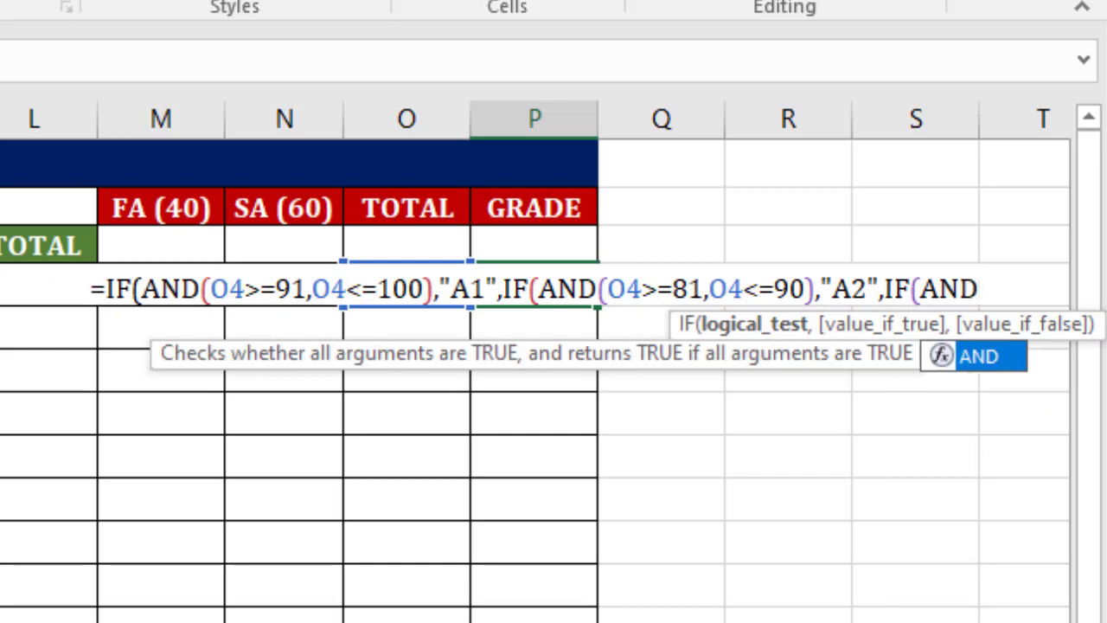
{"action": "type", "text": "(O4"}
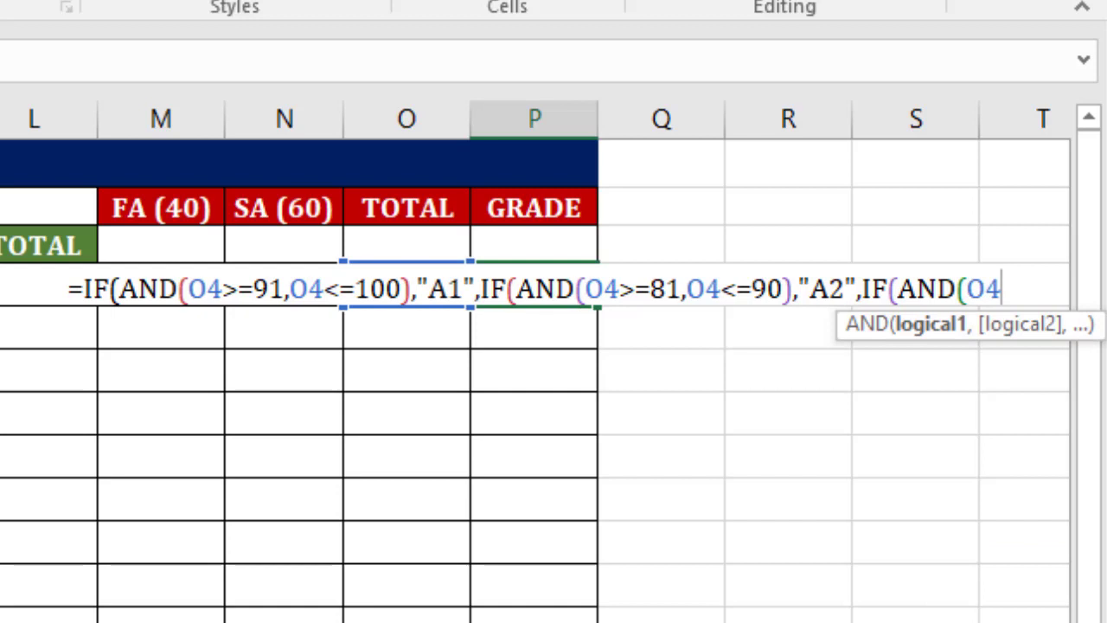
- Complete the third test as O4>=71,O4<=80 returning "B1"
{"action": "type", "text": ">"}
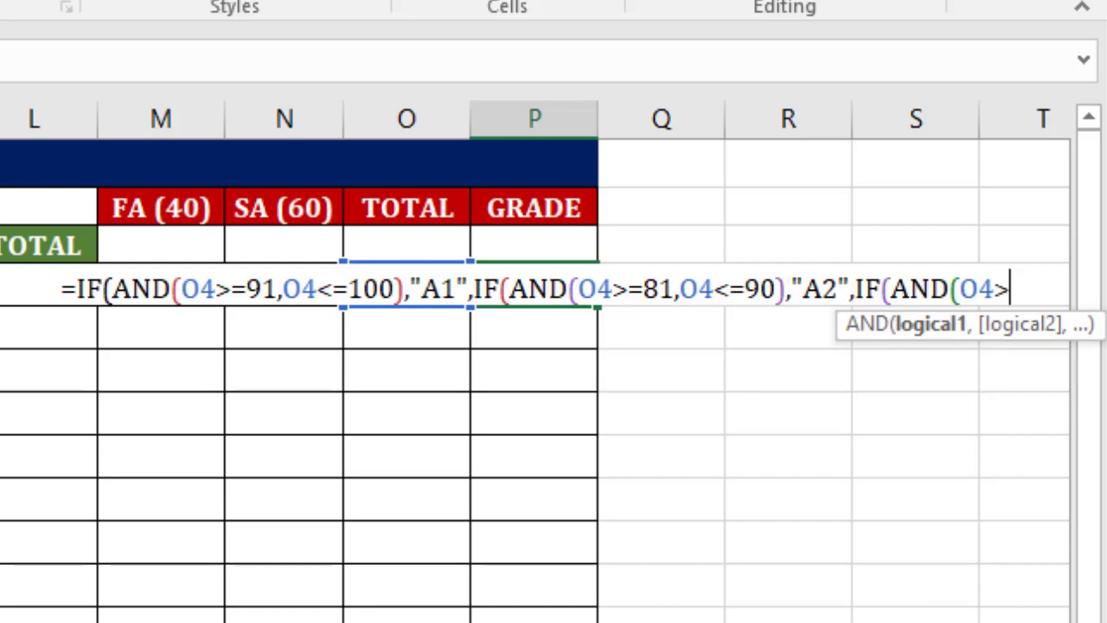
{"action": "type", "text": "="}
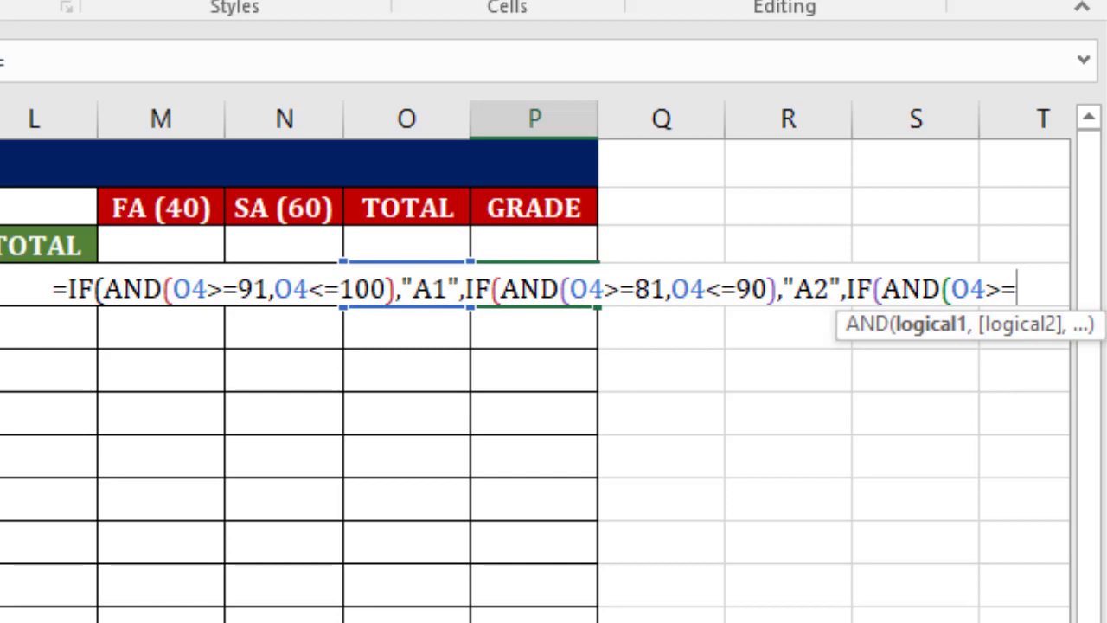
{"action": "type", "text": "71"}
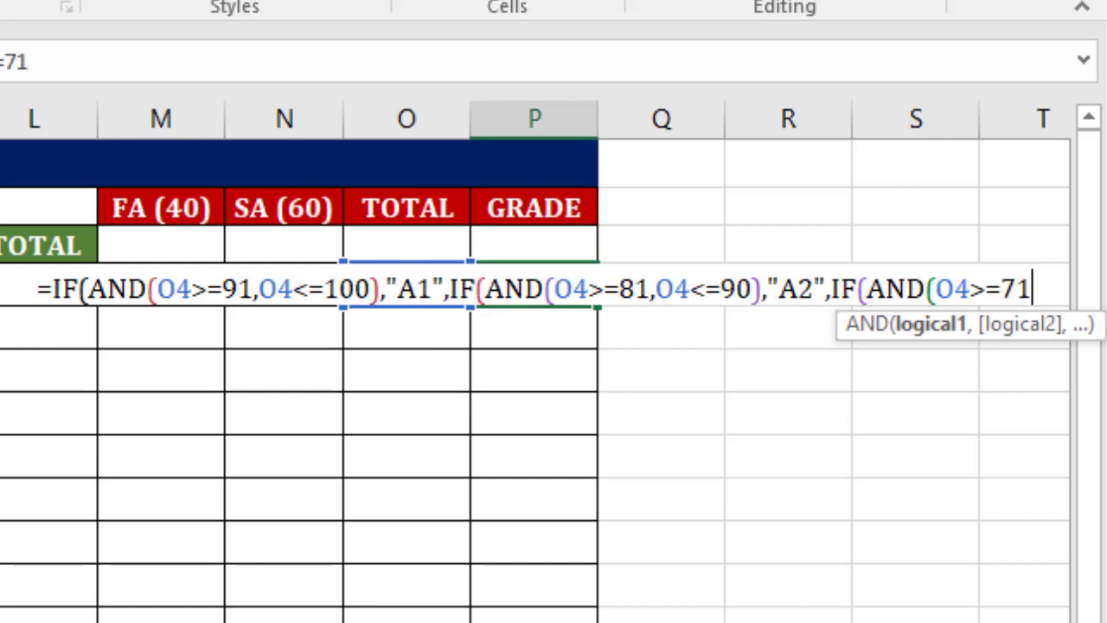
{"action": "type", "text": ","}
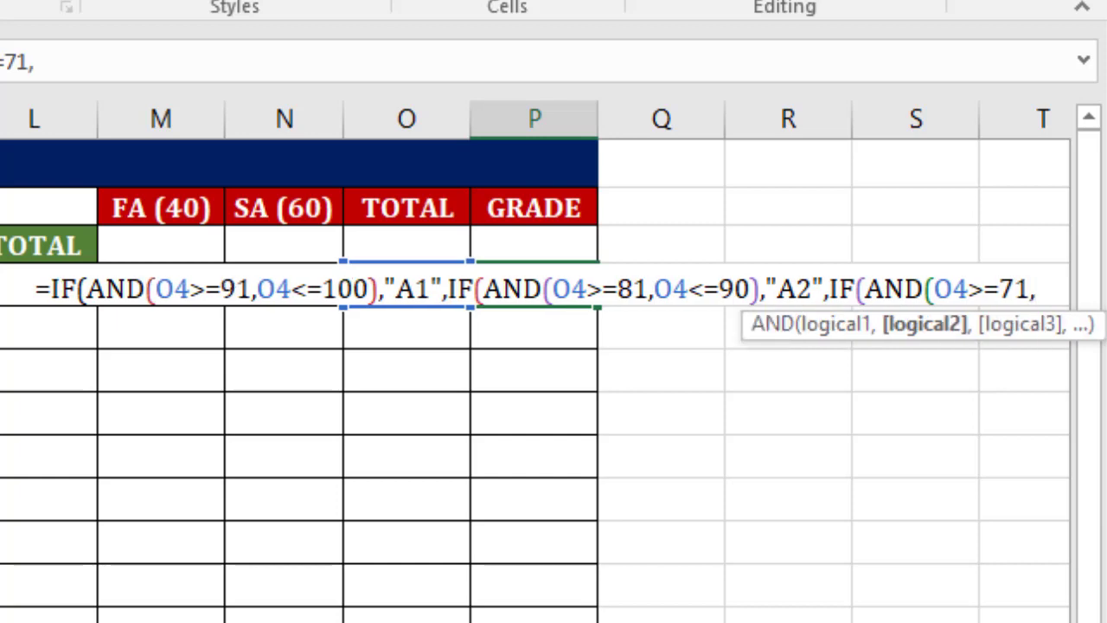
{"action": "type", "text": "O4"}
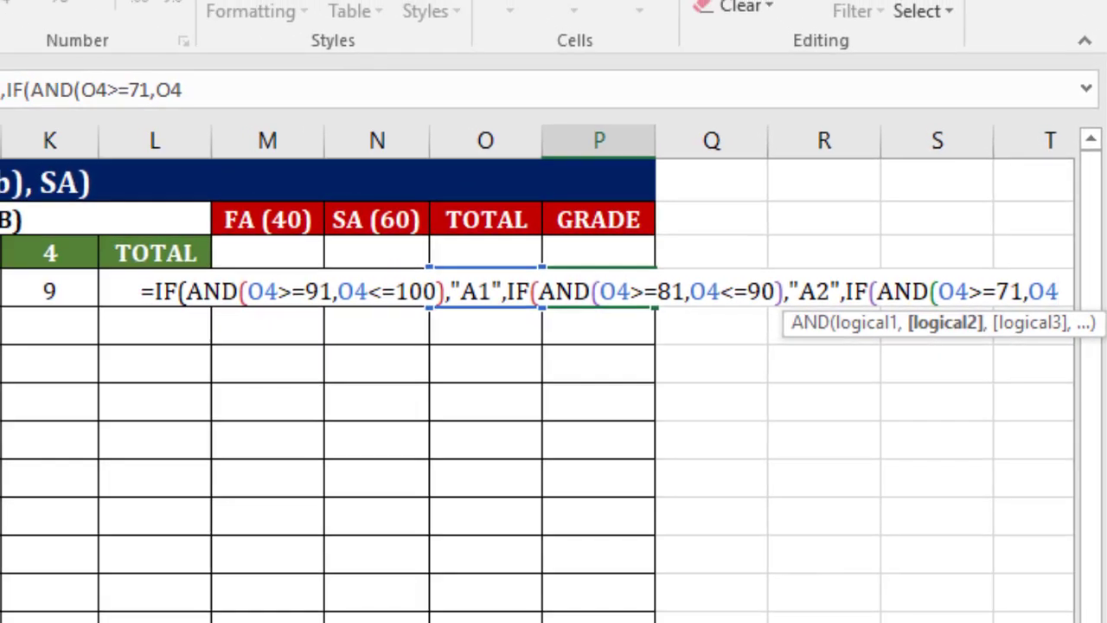
{"action": "type", "text": "<="}
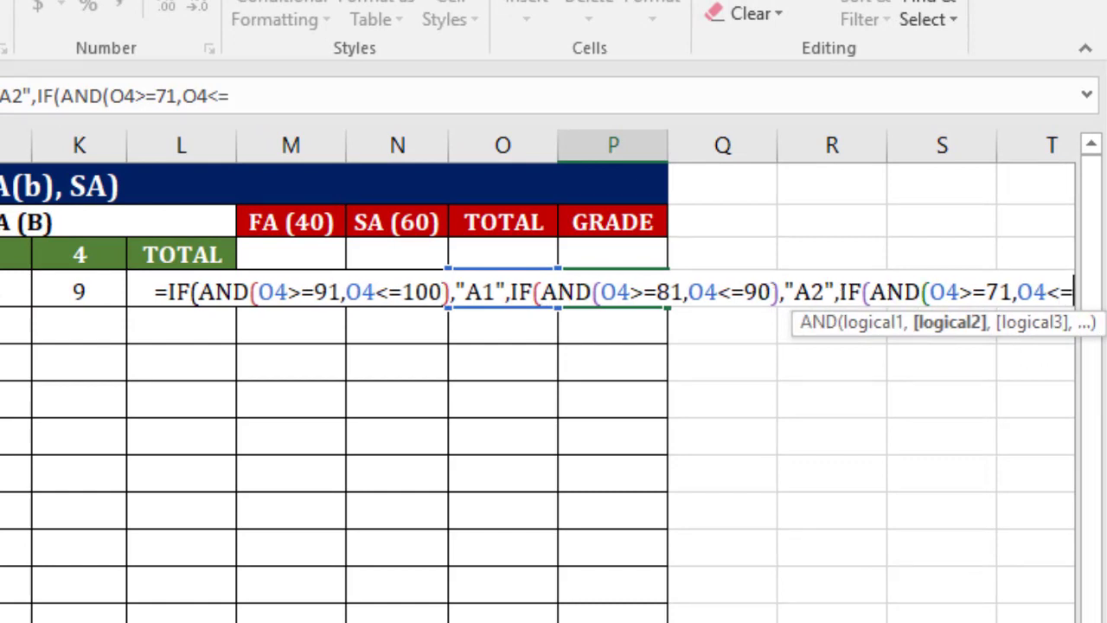
{"action": "type", "text": "80"}
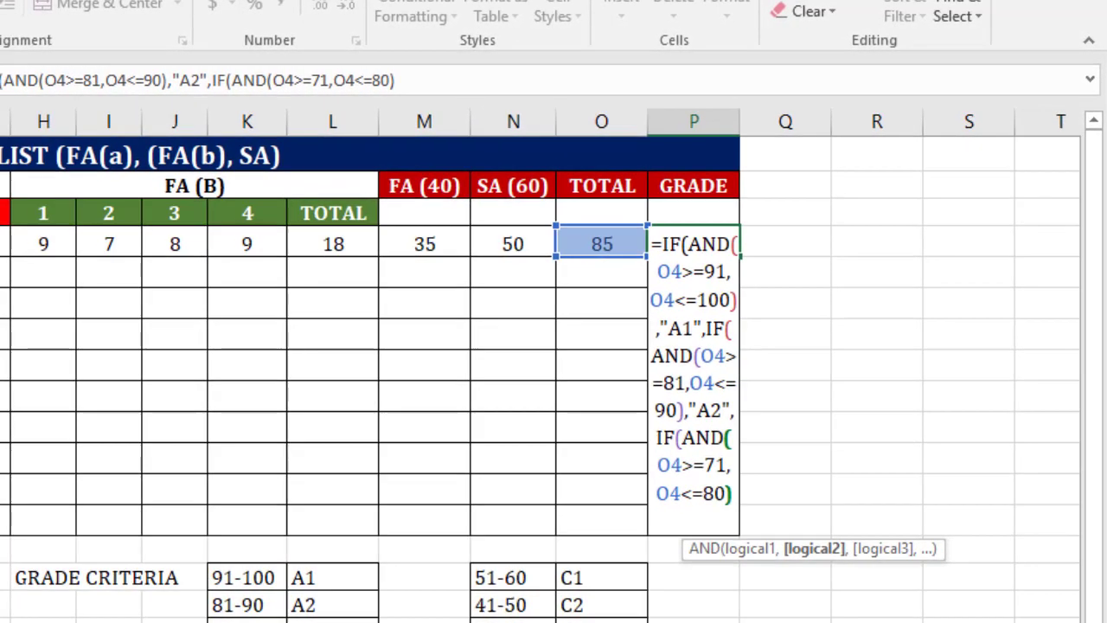
{"action": "type", "text": "),"}
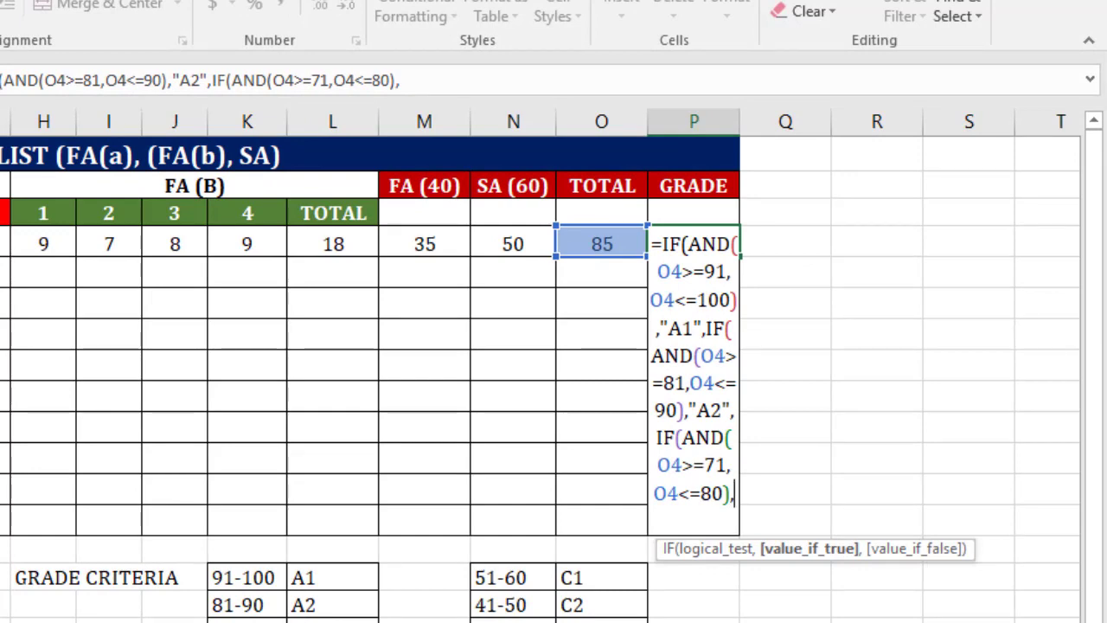
{"action": "type", "text": "\""}
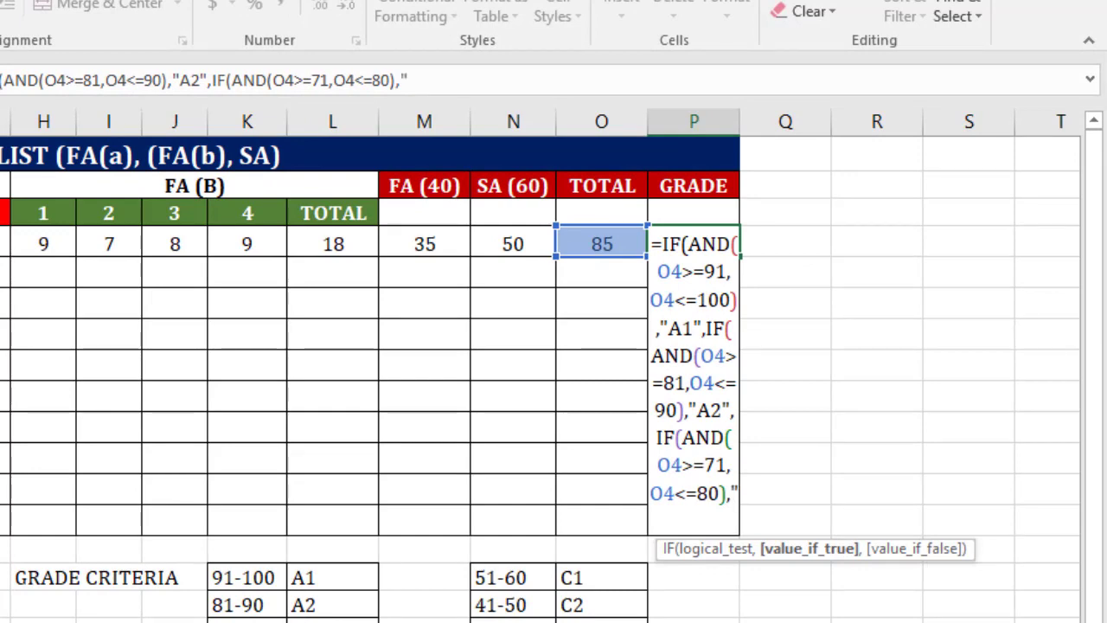
{"action": "type", "text": "B1"}
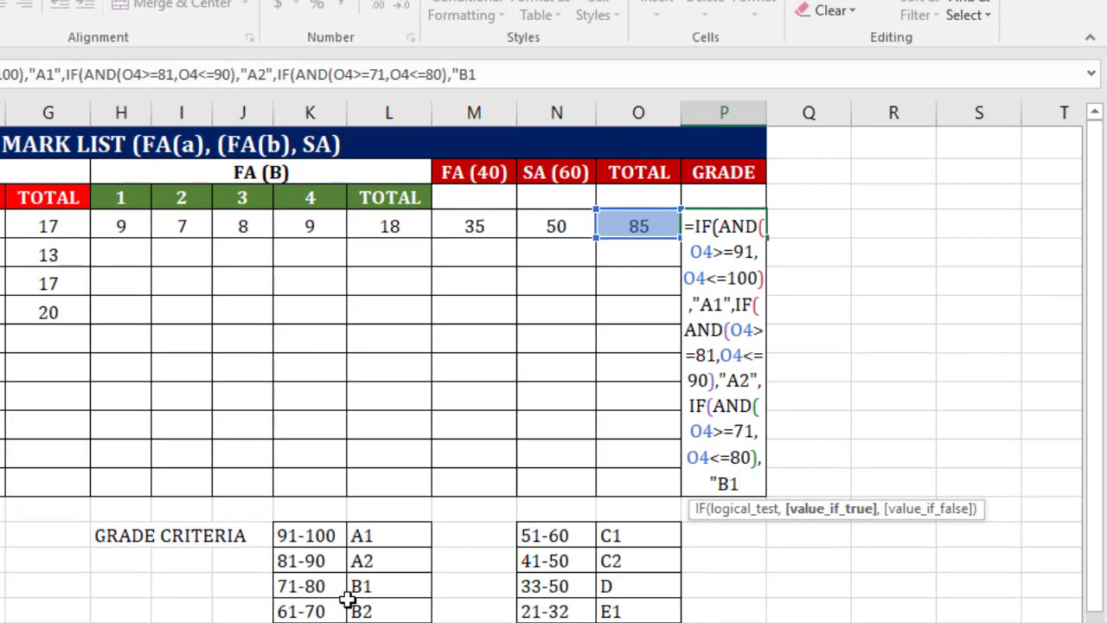
{"action": "type", "text": "\""}
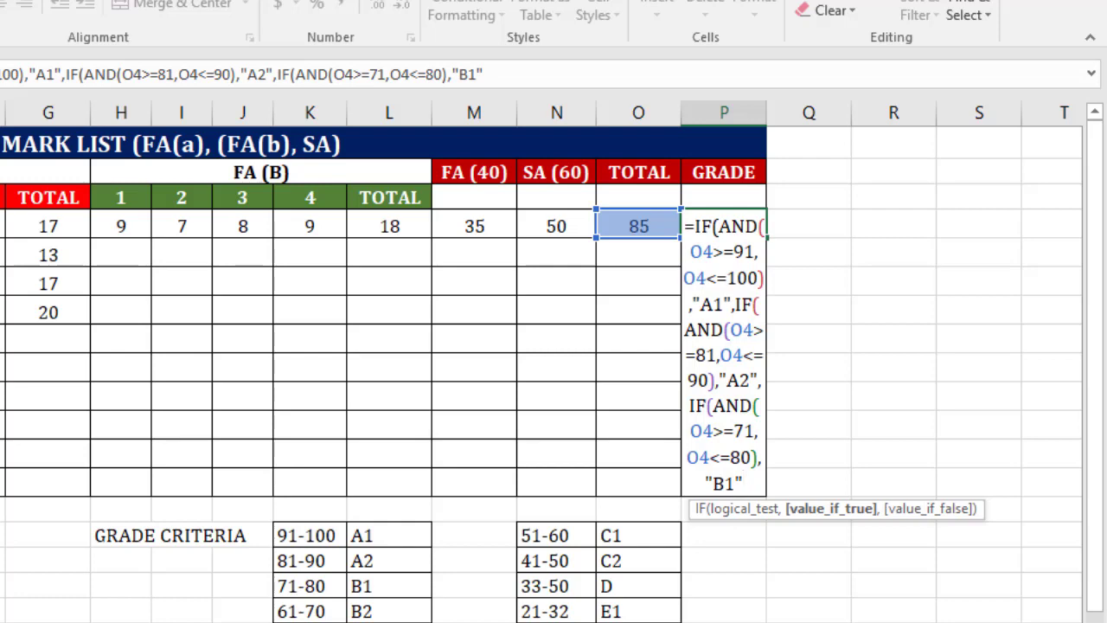
- Close the formula with fallback grade "C" in place of NIL and commit it, so P4 shows A2
{"action": "type", "text": ",\"NIL\")))"}
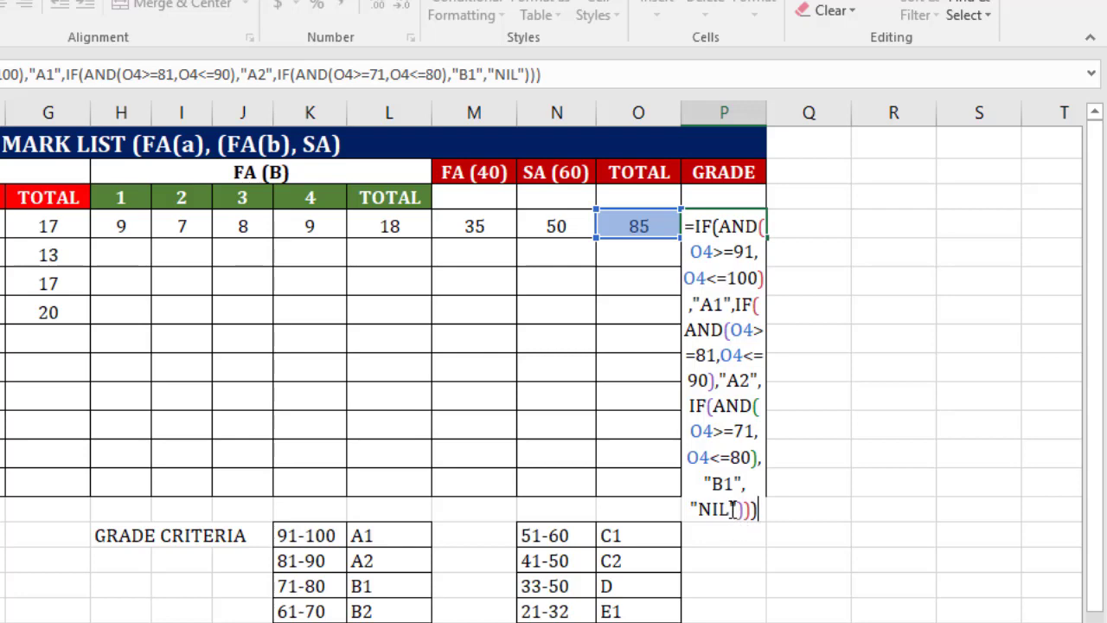
{"action": "left_click_drag", "start_coordinate": [732, 508], "coordinate": [702, 508]}
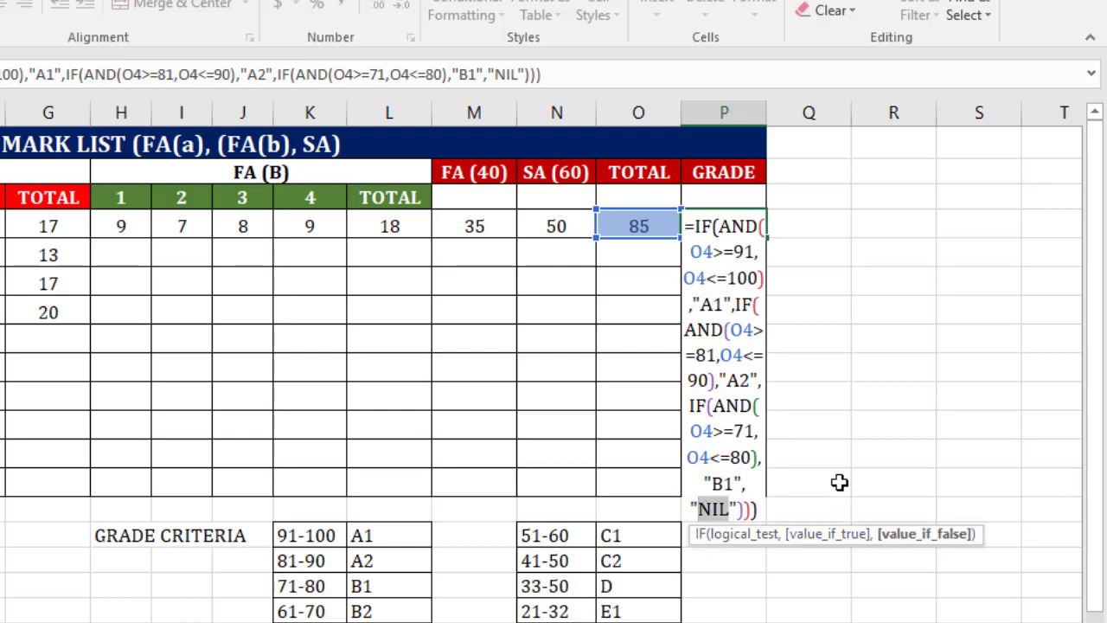
{"action": "type", "text": "C"}
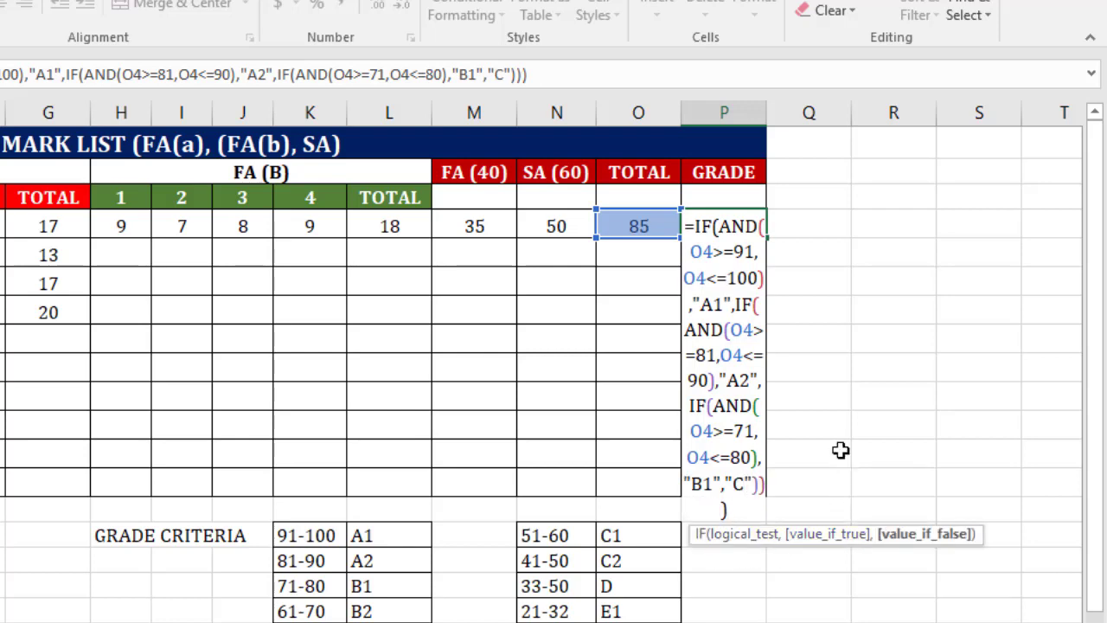
{"action": "left_click", "coordinate": [841, 449]}
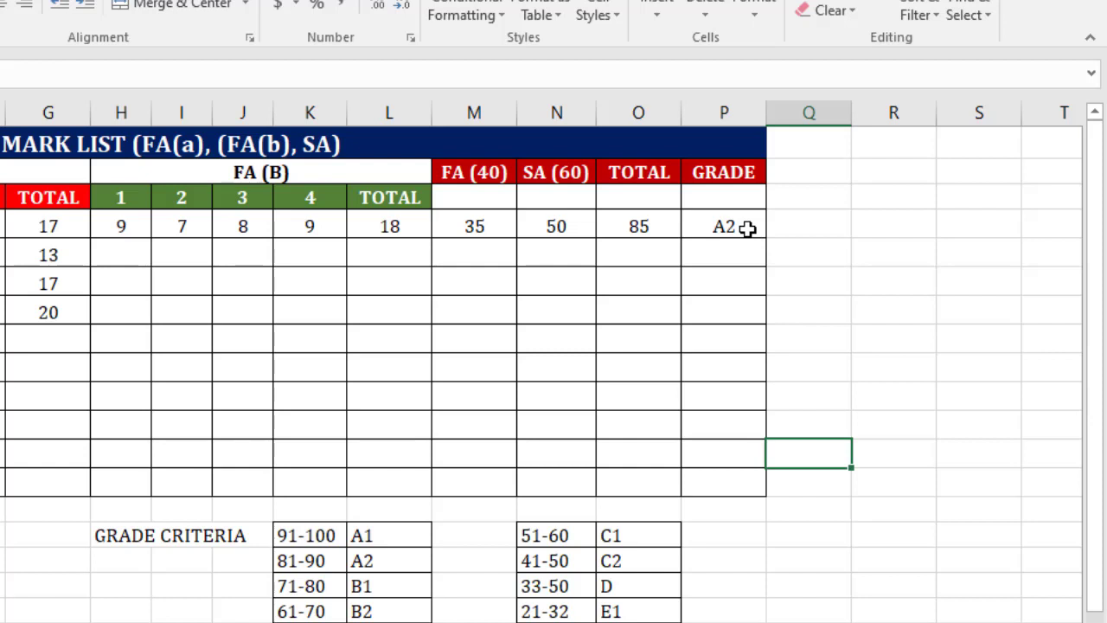
- Change ANAND's SA mark in N4 to 58 to test the A1 grade
{"action": "left_click", "coordinate": [655, 228]}
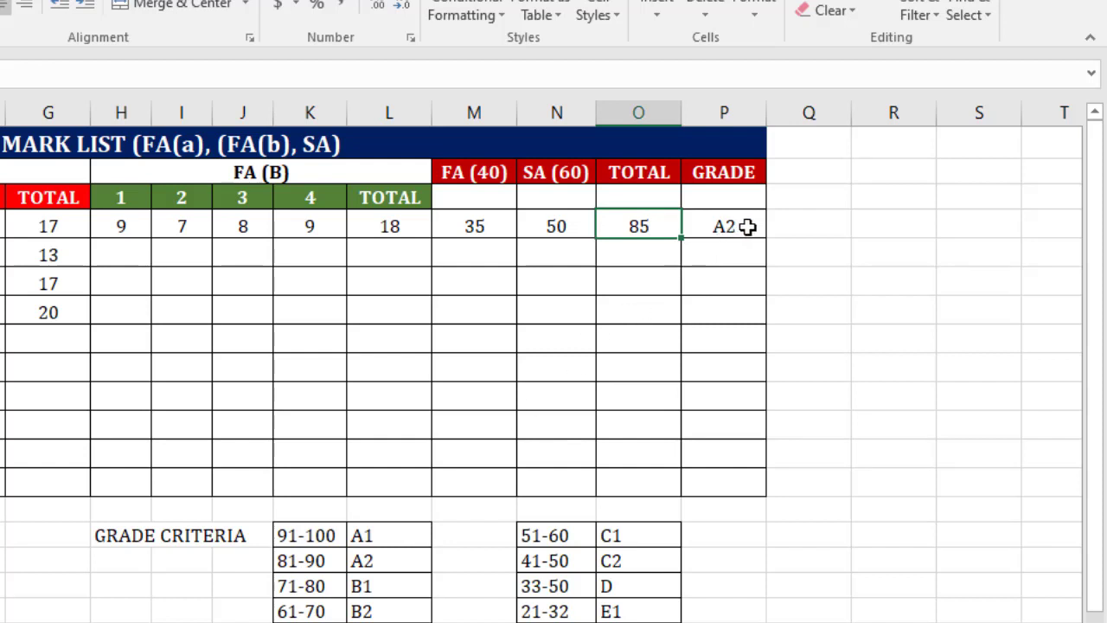
{"action": "left_click", "coordinate": [576, 226]}
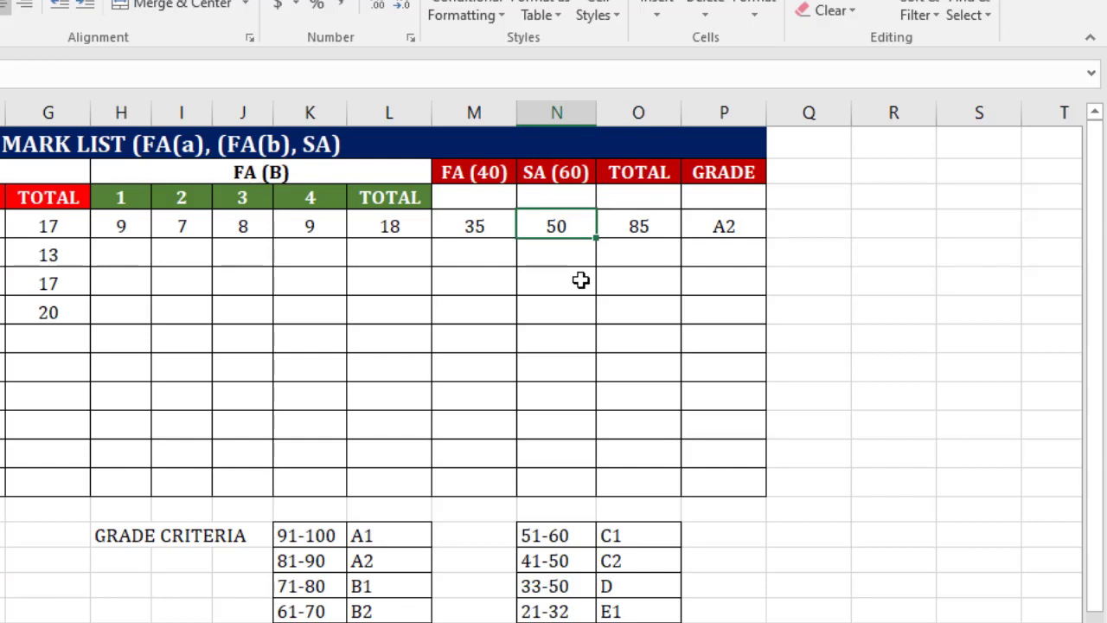
{"action": "type", "text": "58"}
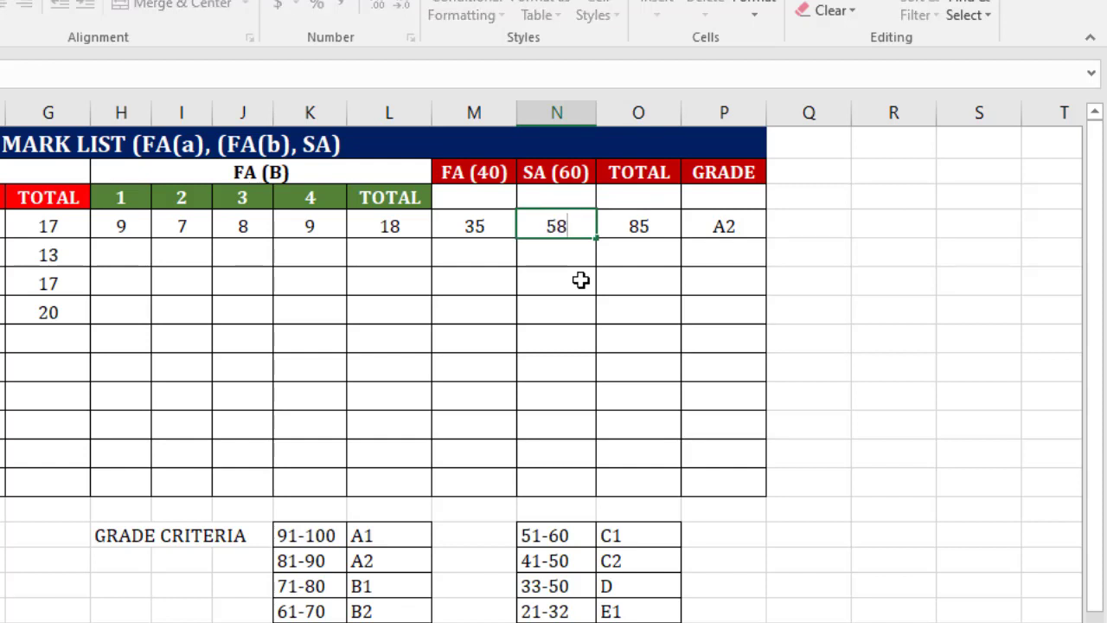
{"action": "key", "text": "Tab"}
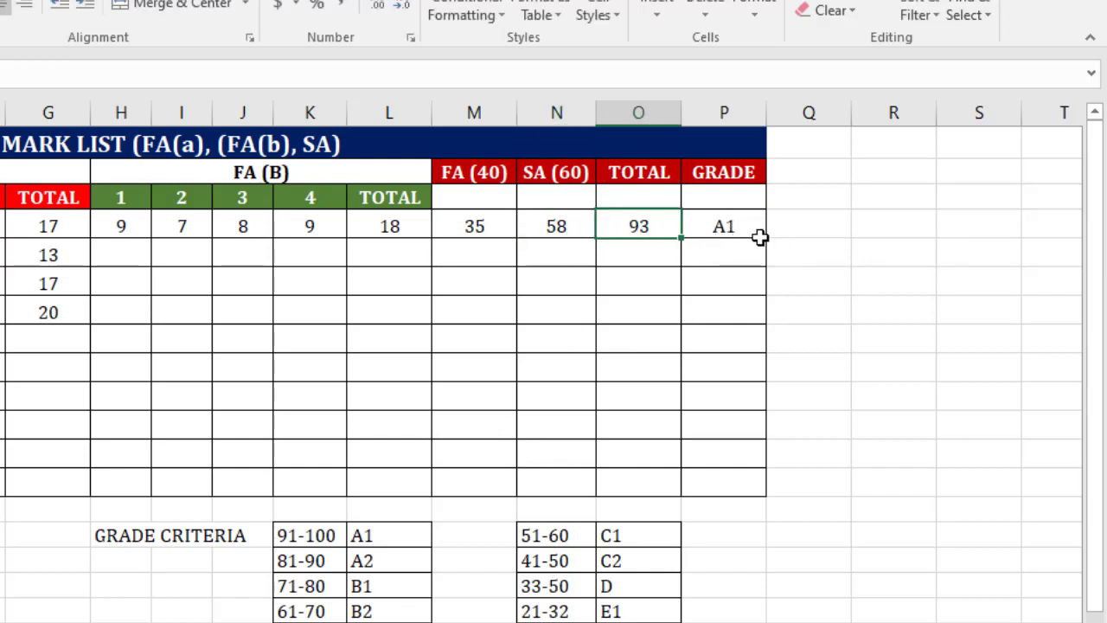
- Set the SA mark in N4 to 25, so TOTAL becomes 60 and GRADE C
{"action": "left_click", "coordinate": [557, 232]}
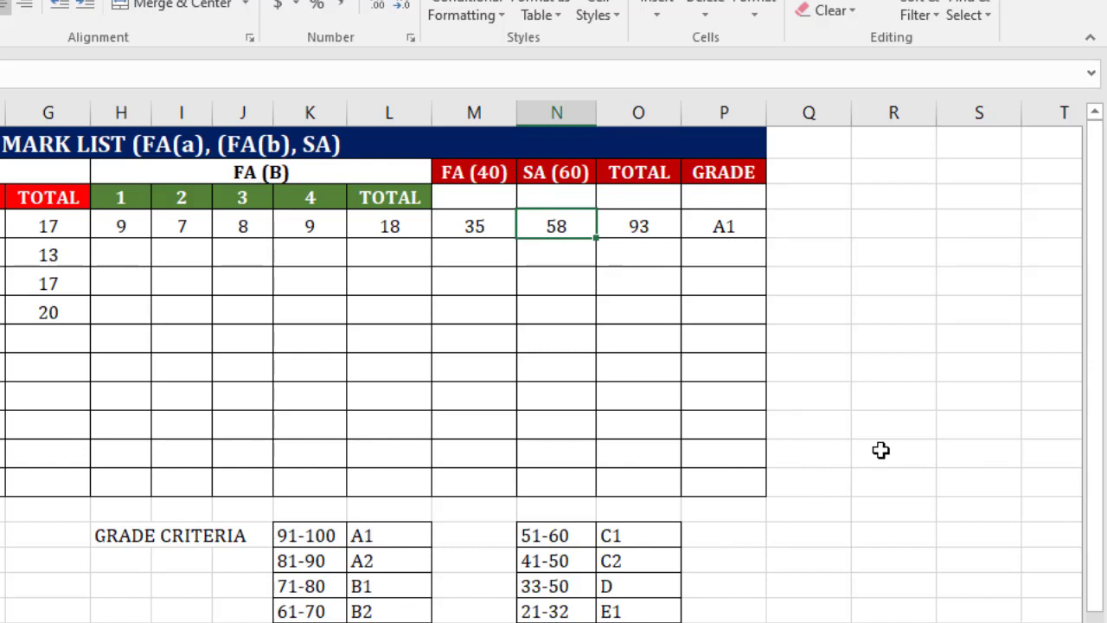
{"action": "type", "text": "25"}
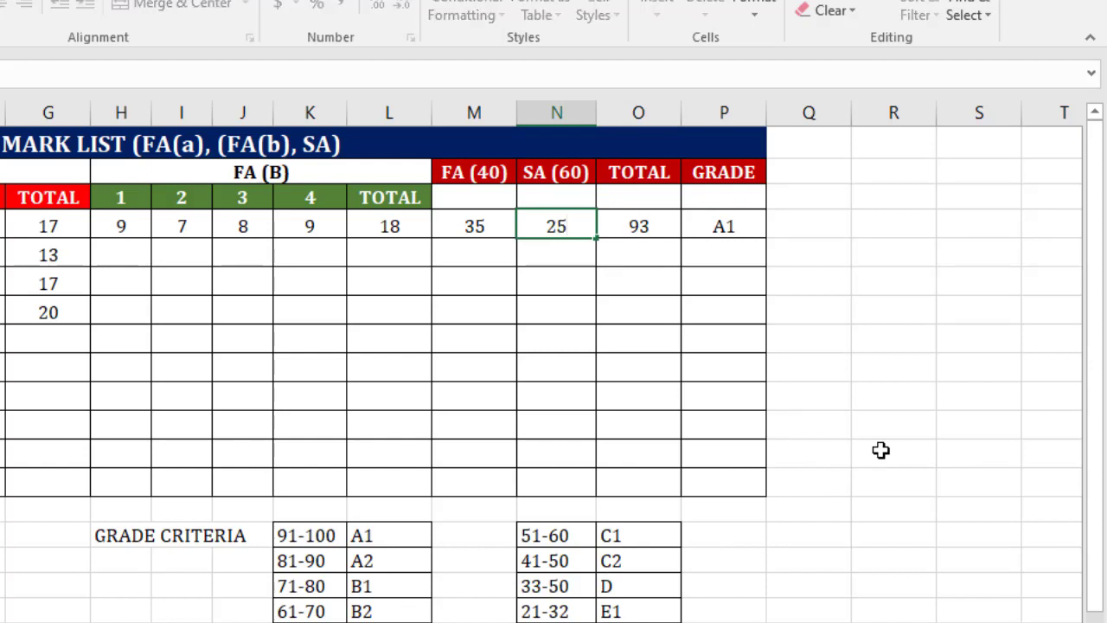
{"action": "left_click", "coordinate": [880, 450]}
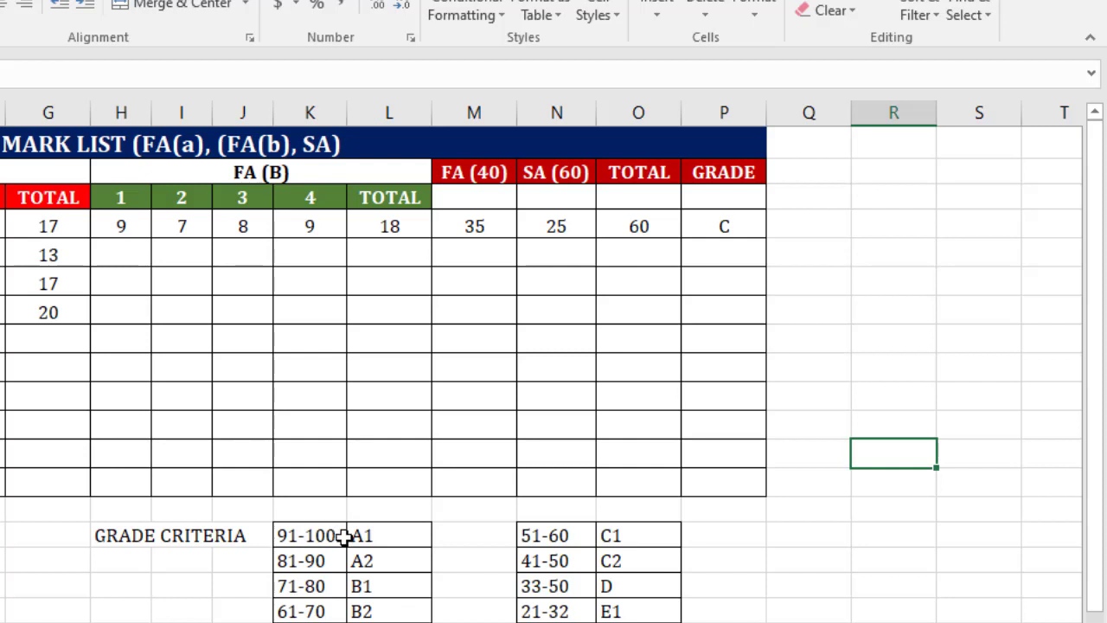
{"action": "double_click", "coordinate": [748, 223]}
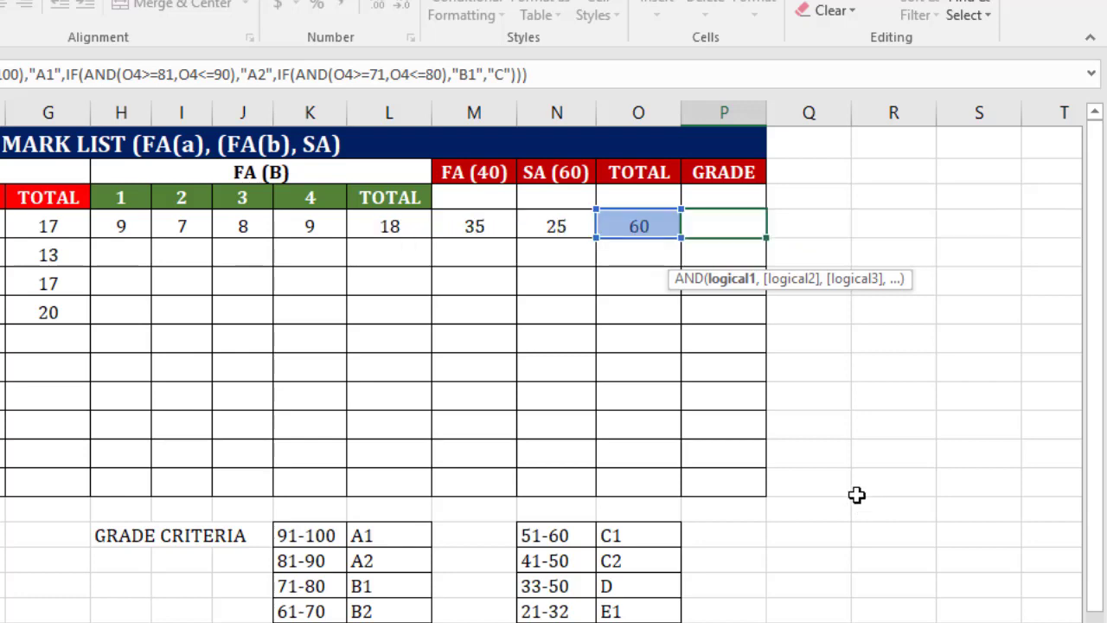
{"action": "left_click", "coordinate": [854, 482]}
{"action": "key", "text": "Tab"}
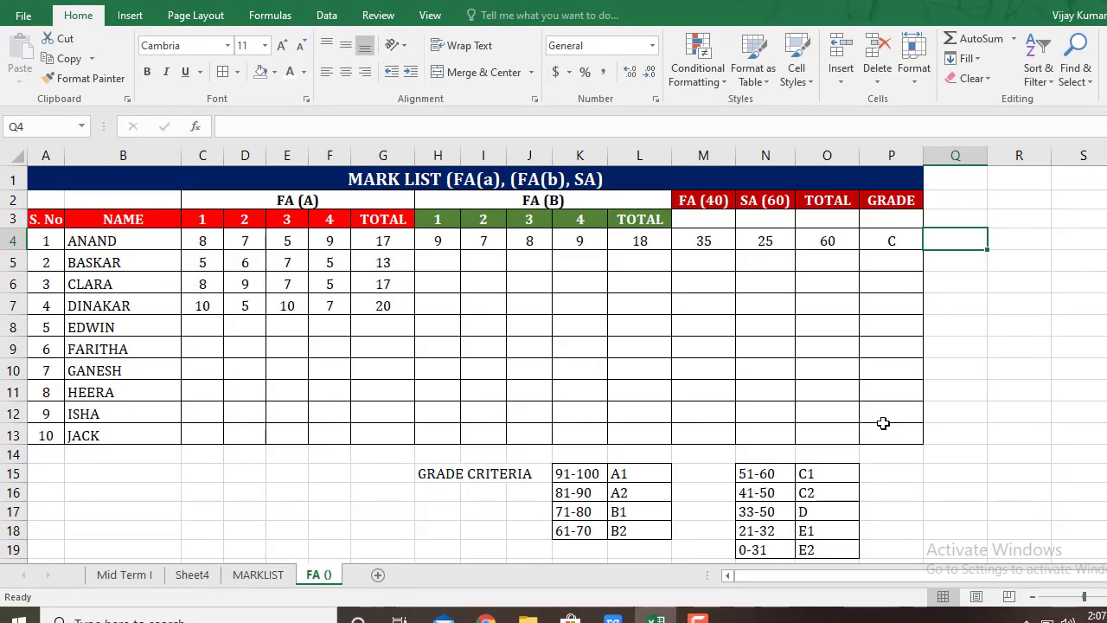
{"action": "mouse_move", "coordinate": [697, 616]}
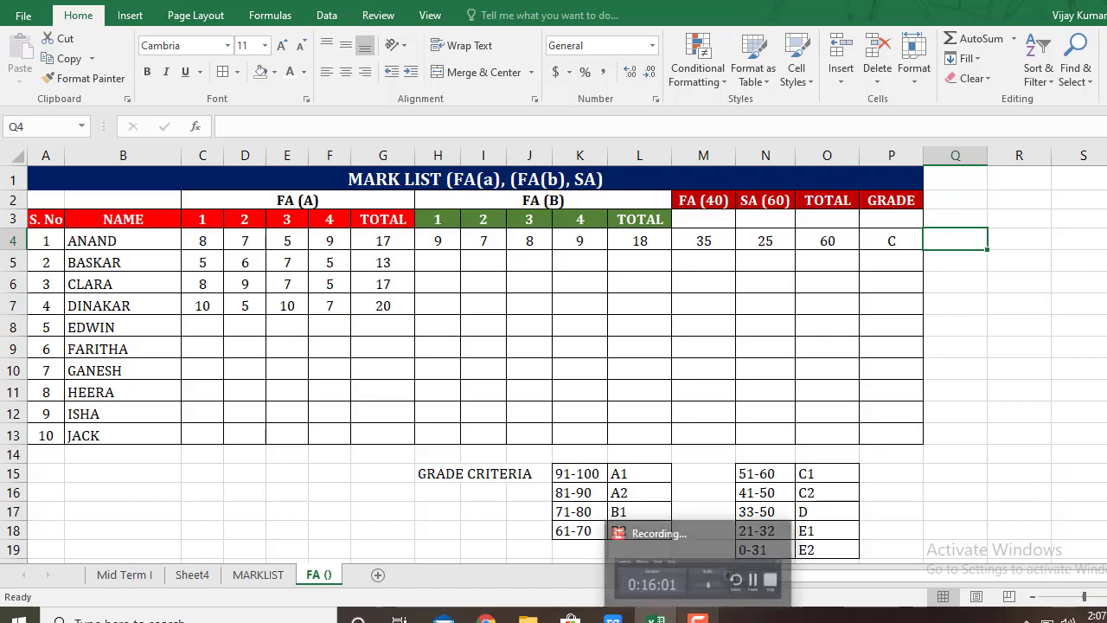